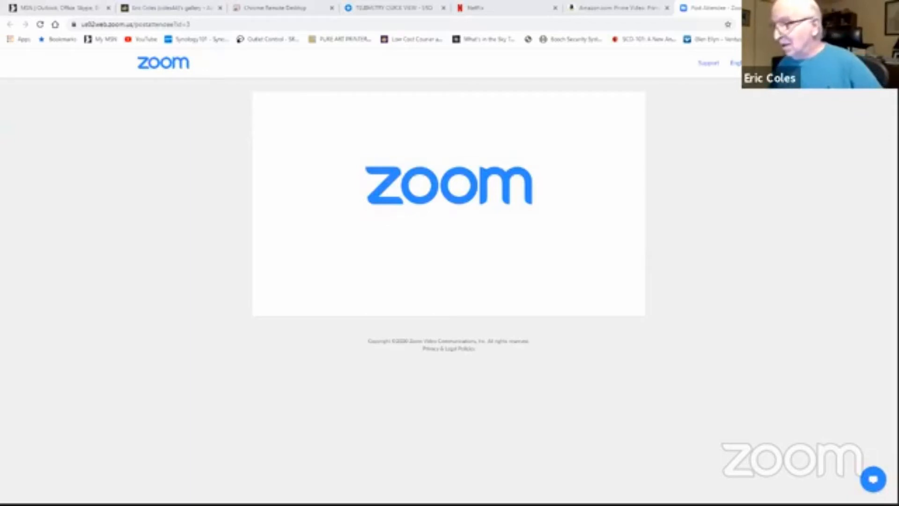
Step: View the narrowband filter transmission chart, close it and switch from the browser to PixInsight
click(147, 504)
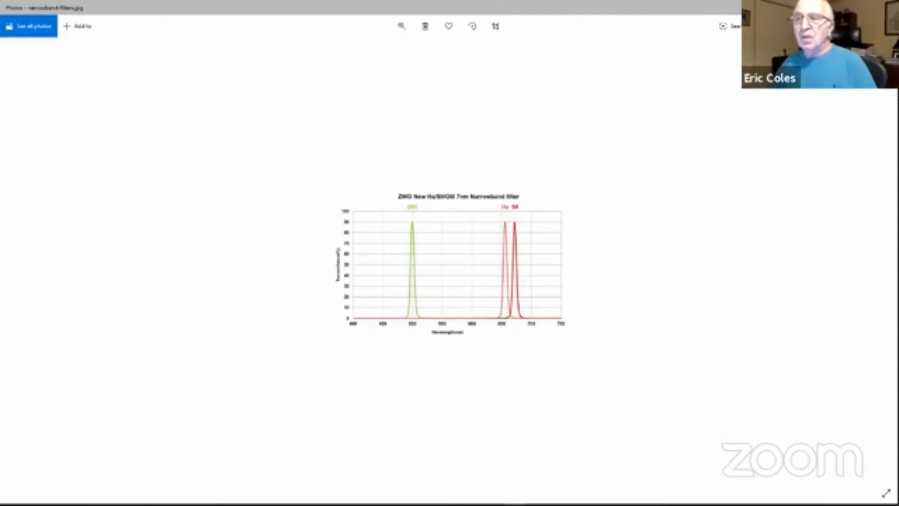
click(887, 7)
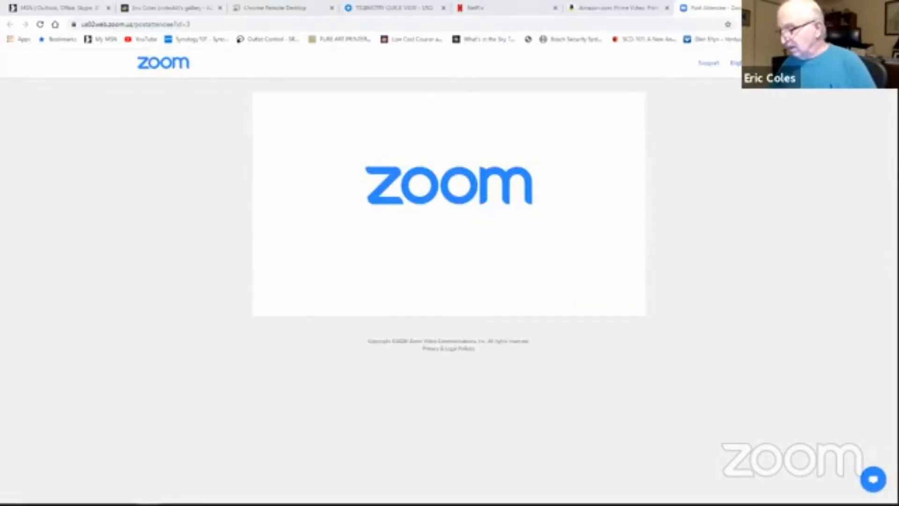
click(835, 7)
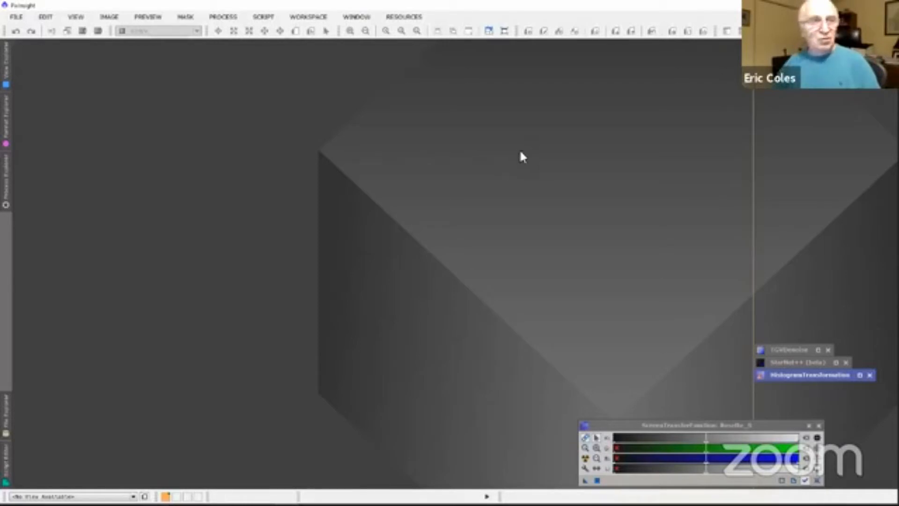
Step: Open Rosette H.fit, Rosette O.fit and Rosette S.fit from the Linear files folder and spread their windows apart in the workspace
click(17, 17)
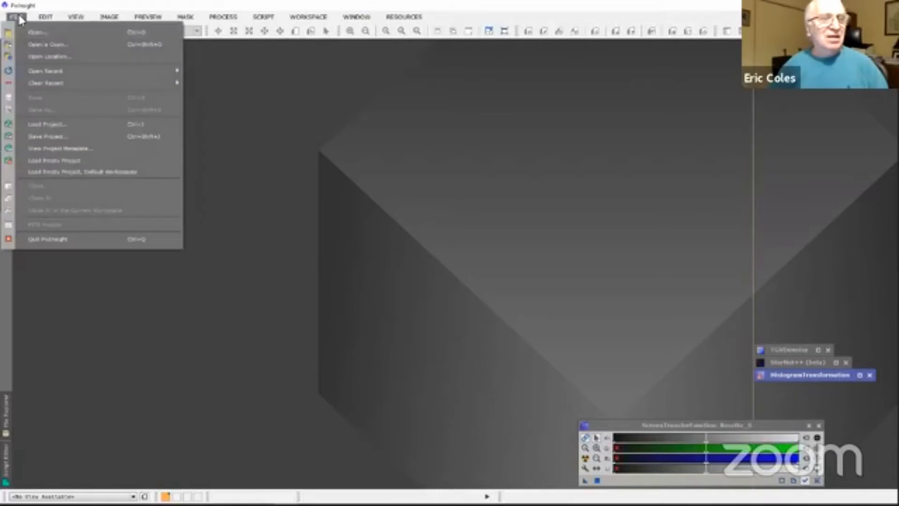
click(39, 37)
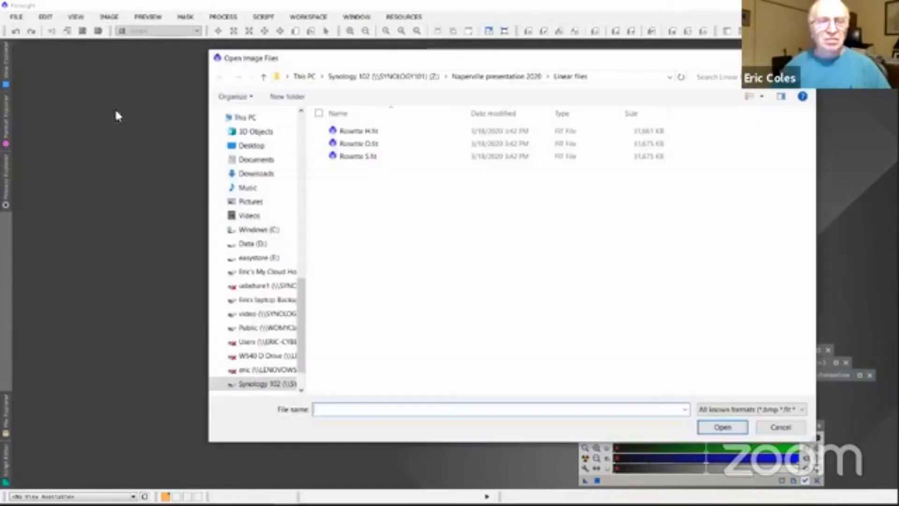
drag(372, 171, 356, 123)
click(719, 427)
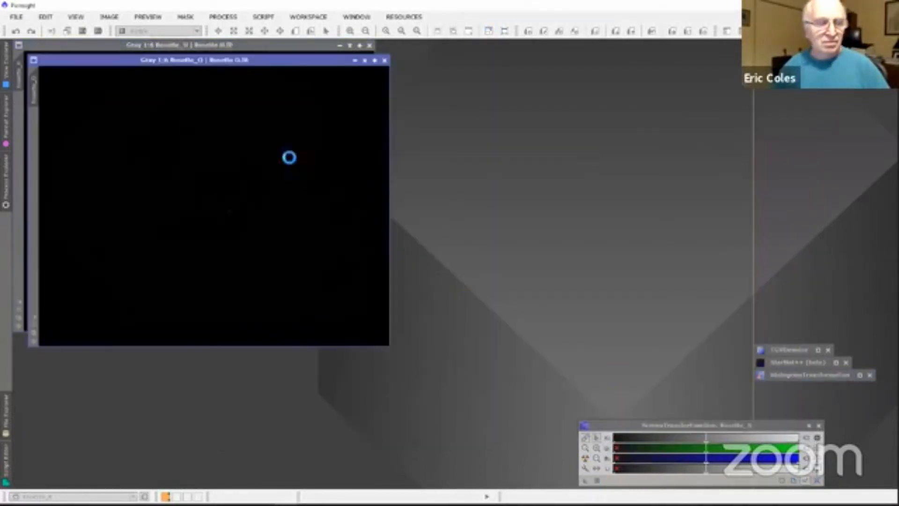
drag(213, 75, 627, 52)
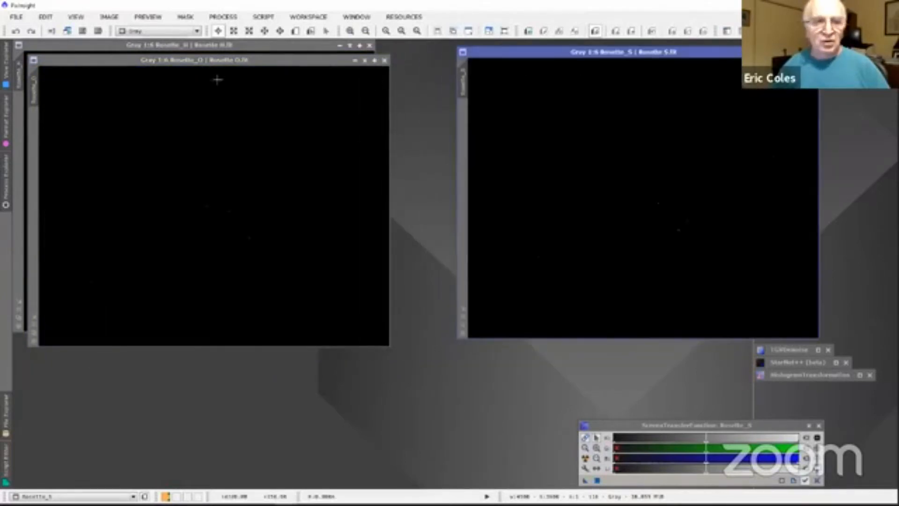
drag(214, 62, 419, 151)
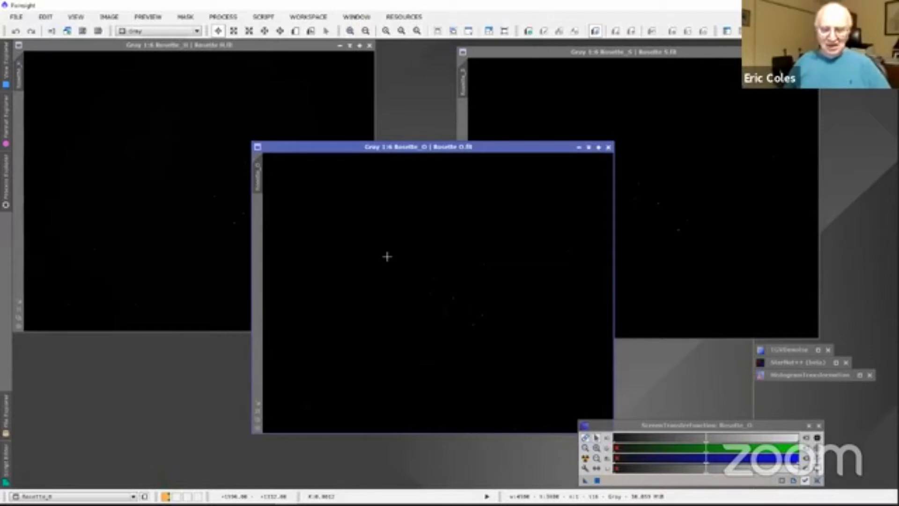
Step: Restore the HistogramTransformation process window, place it beside the images and choose Rosette_H as its view
double_click(797, 376)
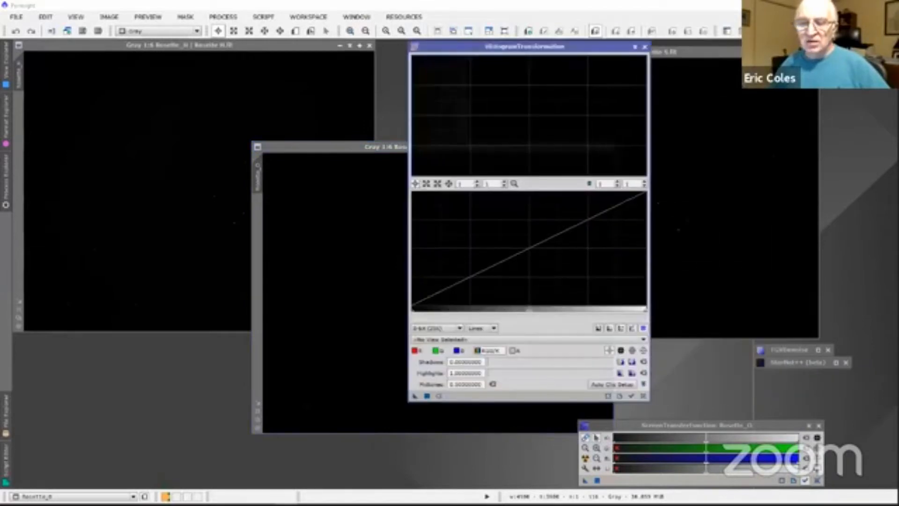
drag(512, 54, 584, 57)
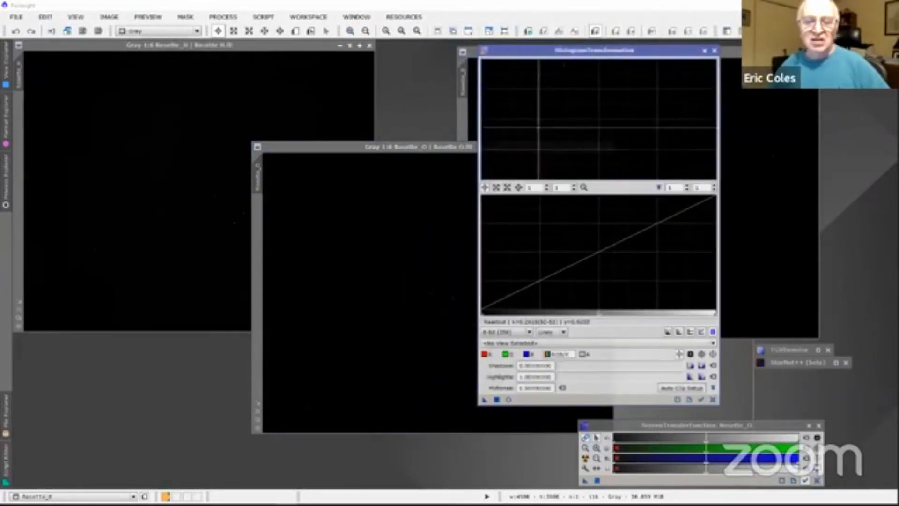
click(503, 345)
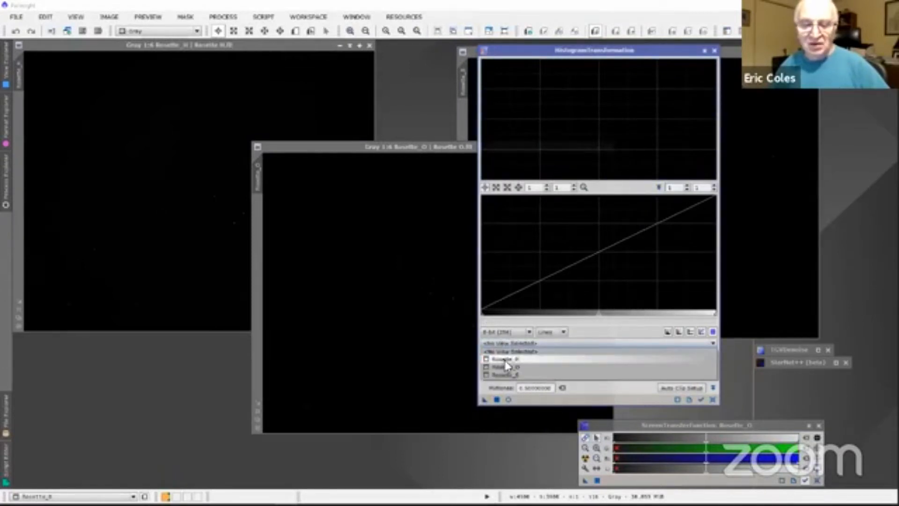
click(506, 365)
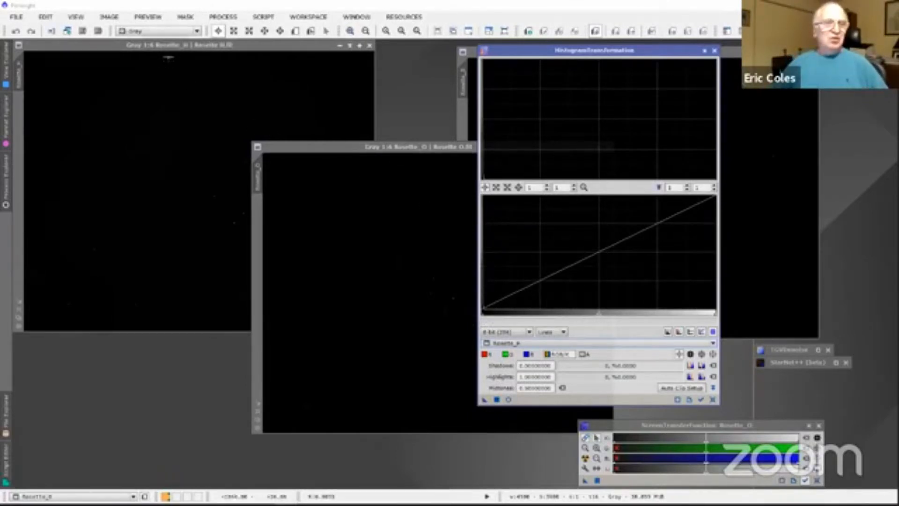
Step: Auto-stretch Rosette_H, apply that stretch permanently through HistogramTransformation, clear the screen stretch and reset the histogram settings
click(177, 51)
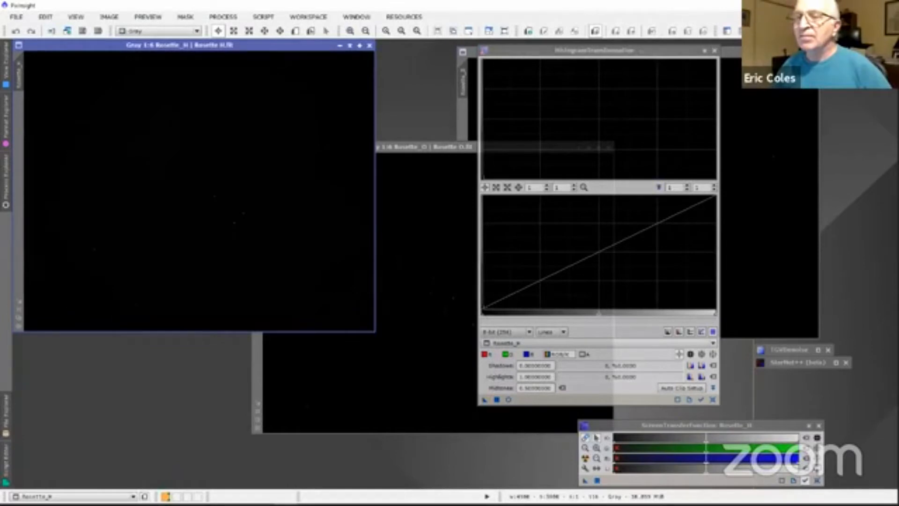
key(ctrl+a)
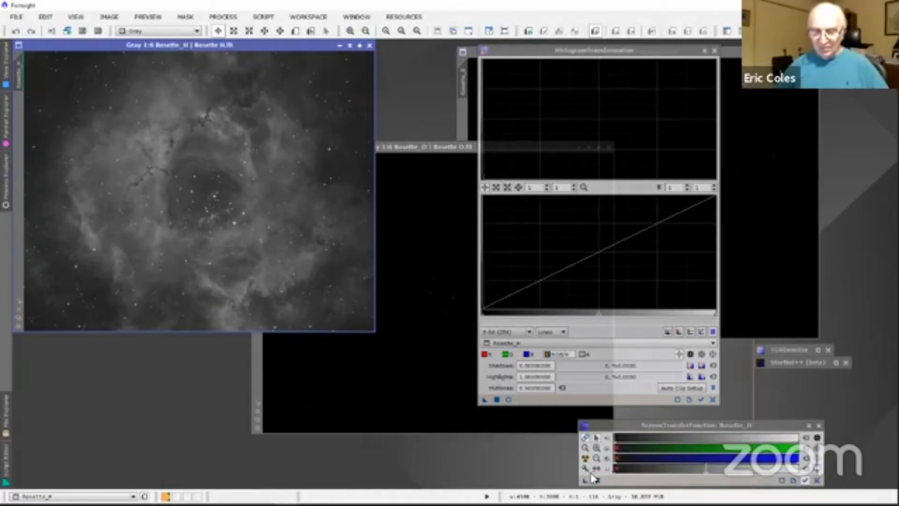
drag(582, 468, 268, 210)
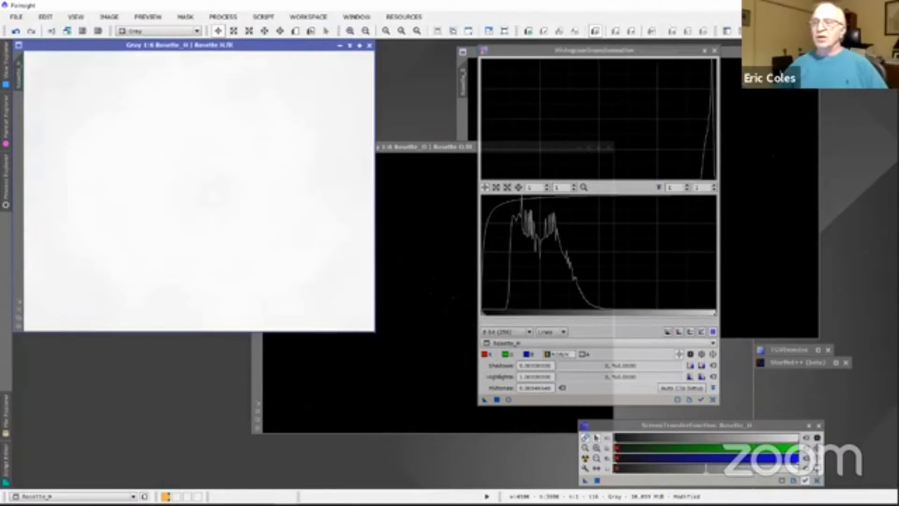
key(ctrl+a)
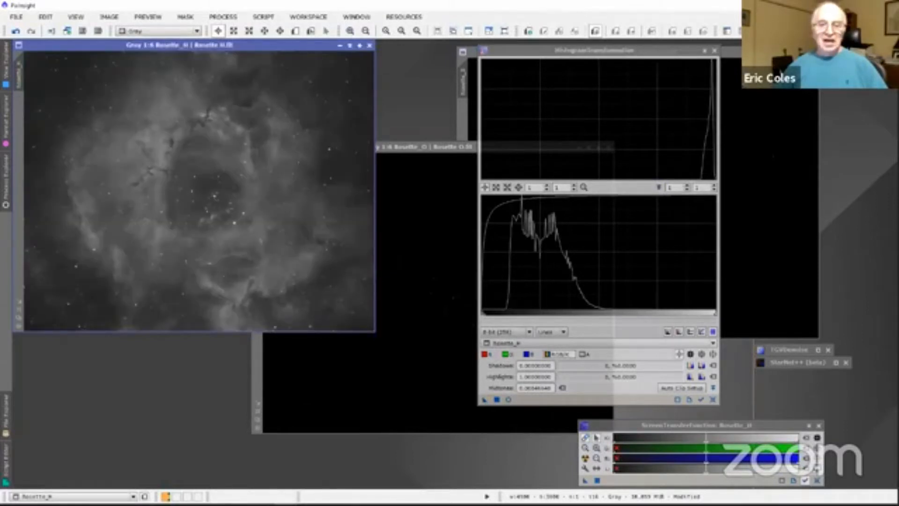
click(713, 398)
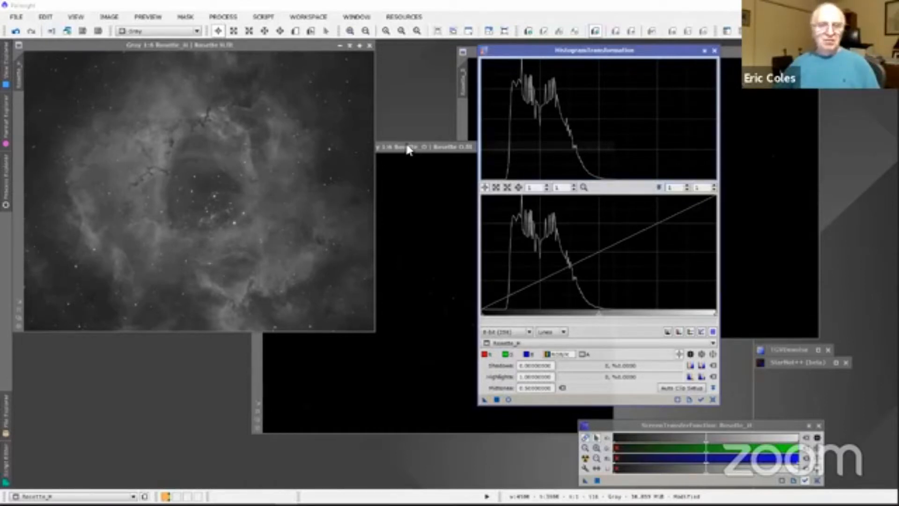
Step: Auto-stretch Rosette_O, transfer the stretch to HistogramTransformation, apply it to the image and remove the screen stretch
drag(410, 148, 239, 131)
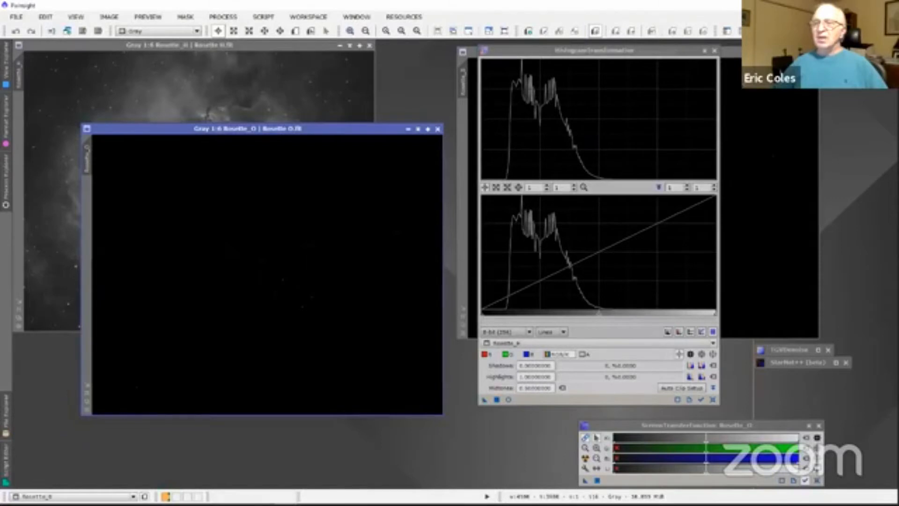
key(ctrl+a)
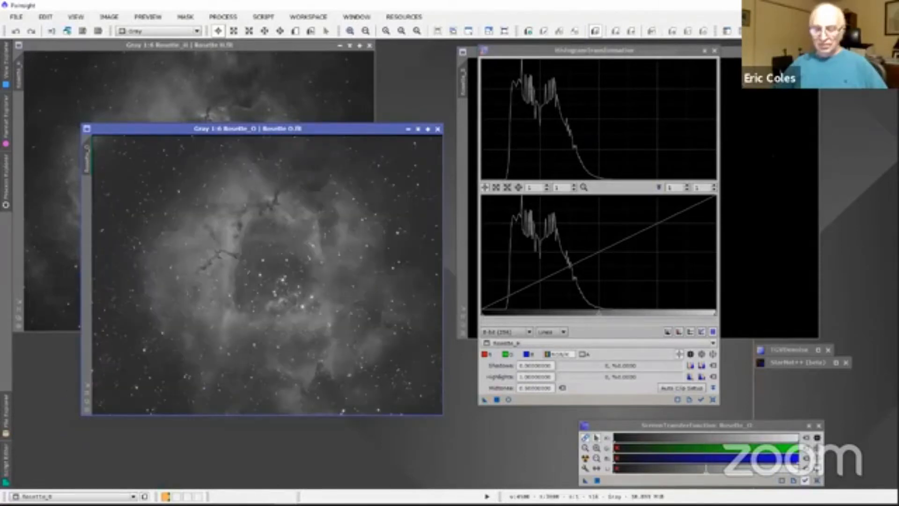
drag(585, 482, 539, 399)
drag(484, 401, 268, 258)
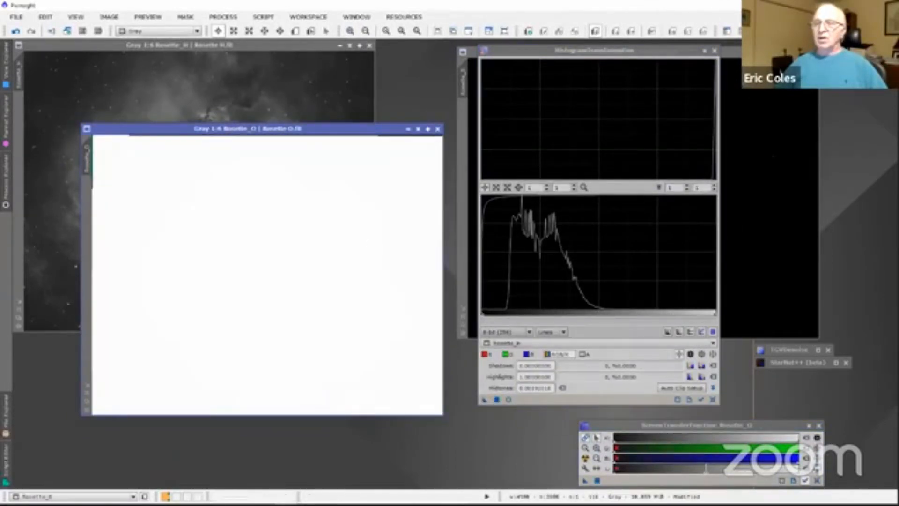
key(ctrl+F12)
Step: Auto-stretch Rosette_S, transfer the stretch to HistogramTransformation and apply it permanently to the image
drag(739, 60, 361, 80)
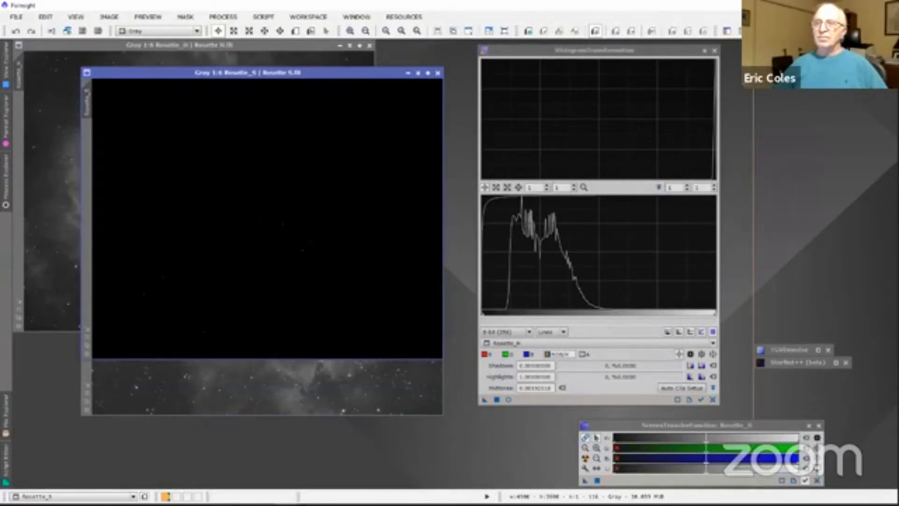
key(ctrl+a)
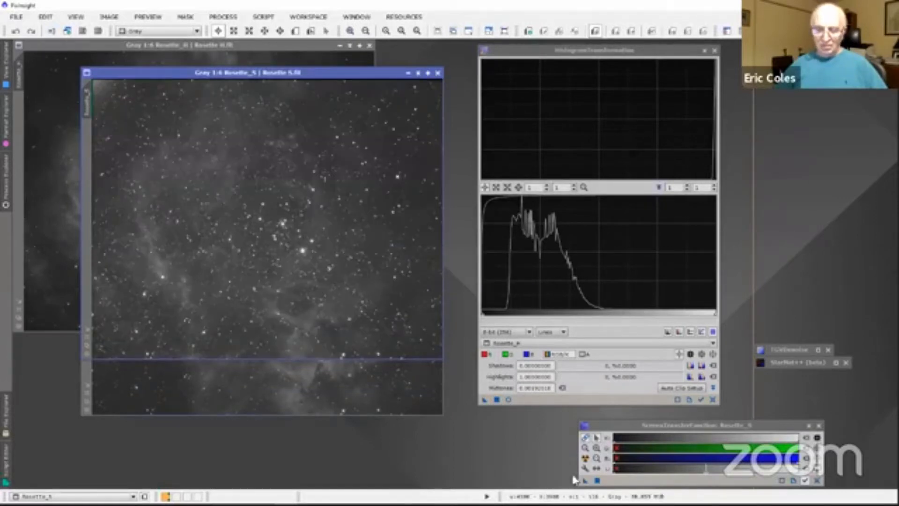
drag(585, 480, 547, 398)
drag(485, 400, 317, 234)
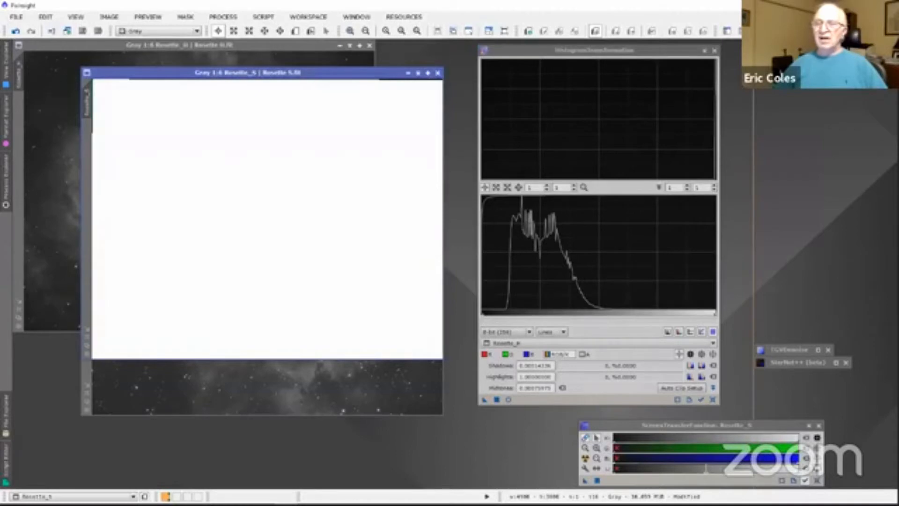
Step: Move HistogramTransformation aside and separate the Rosette_S and Rosette_O windows so all three images can be seen
drag(625, 52, 825, 86)
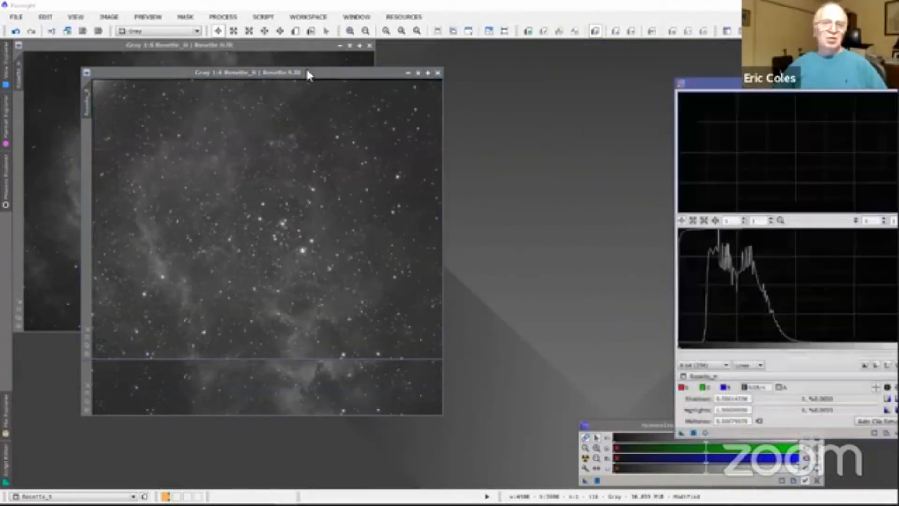
drag(306, 73, 664, 53)
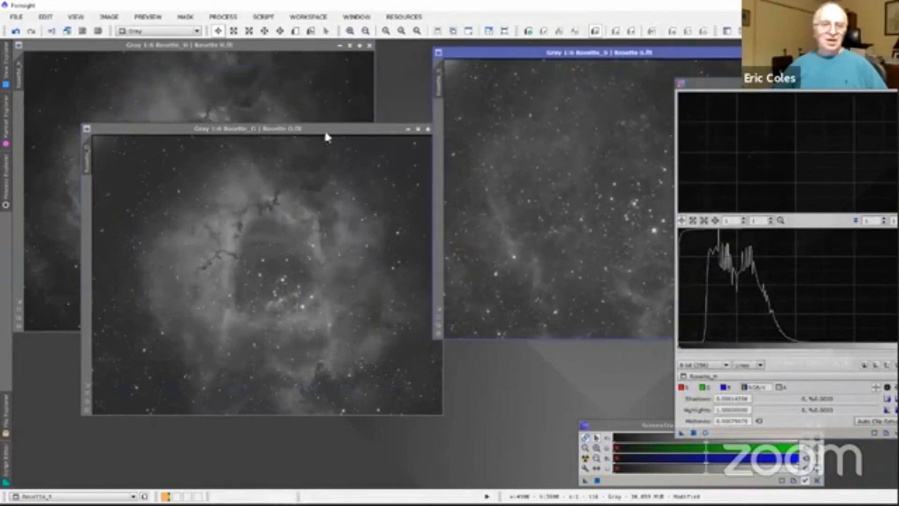
drag(324, 129, 365, 264)
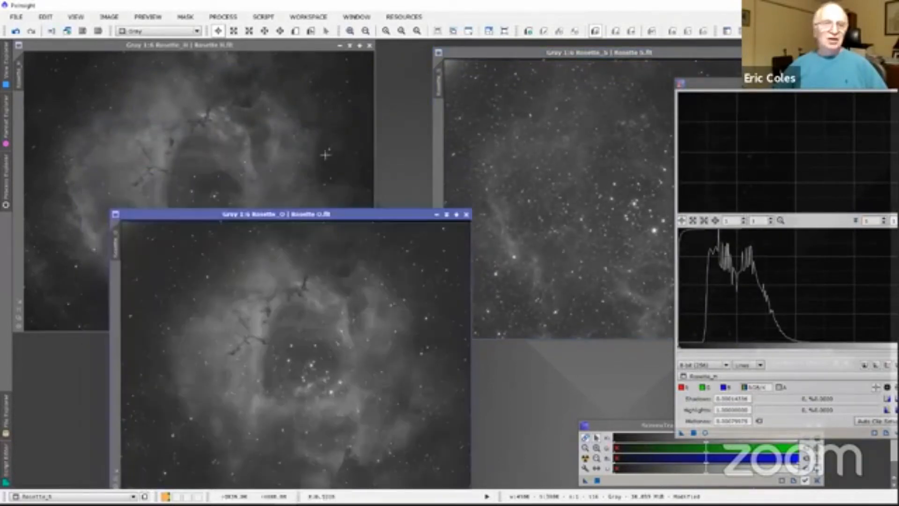
Step: Compare the nebula structure and stars in the stretched Rosette_H, Rosette_O and Rosette_S images, rearranging their windows as needed
click(248, 50)
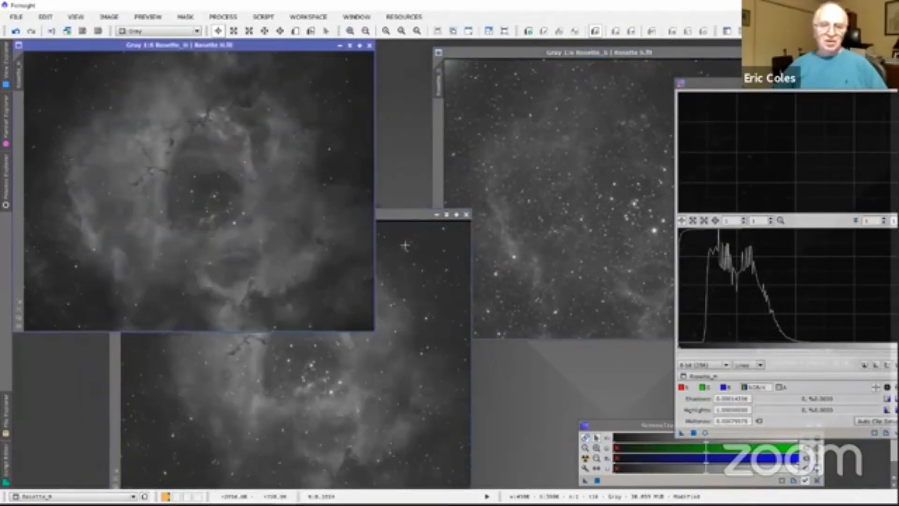
drag(394, 211, 345, 154)
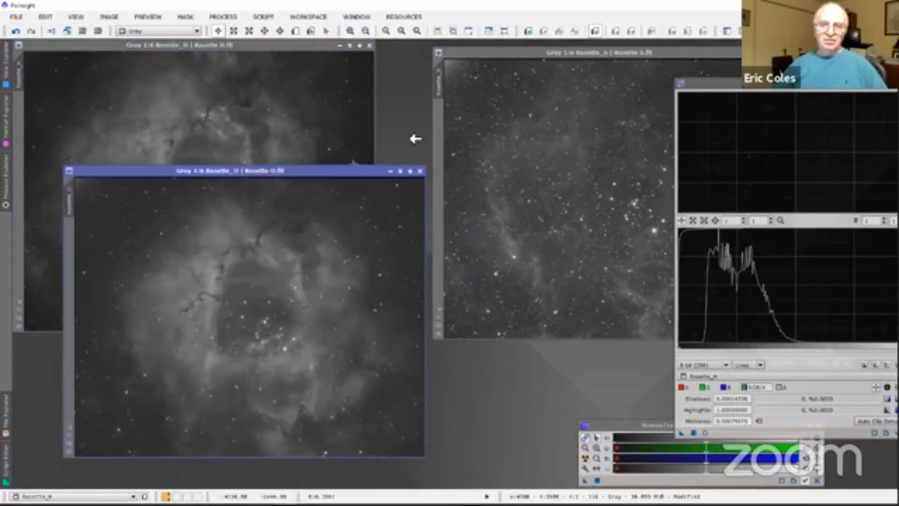
click(551, 61)
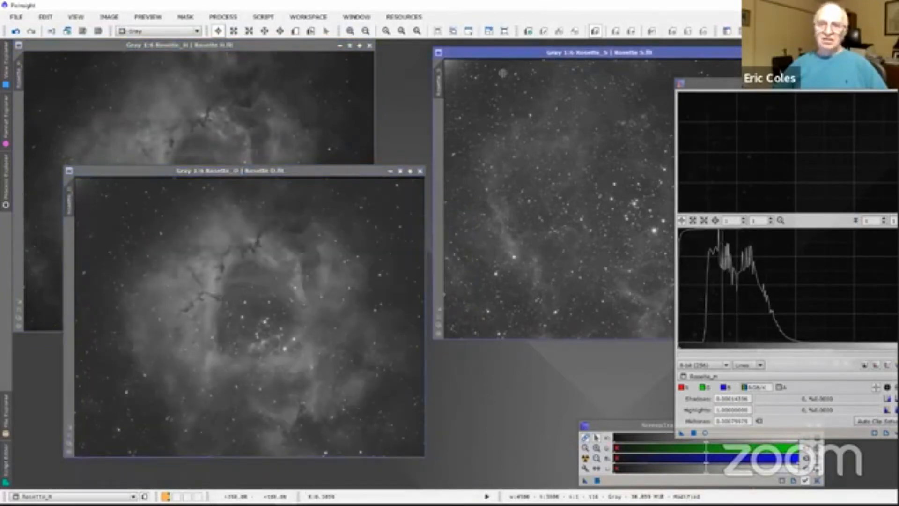
drag(523, 51, 438, 76)
drag(305, 175, 456, 211)
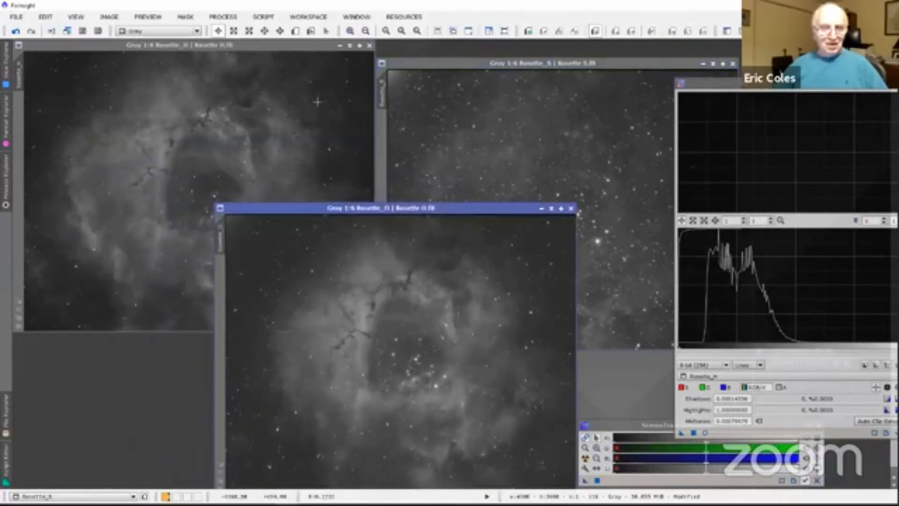
click(292, 46)
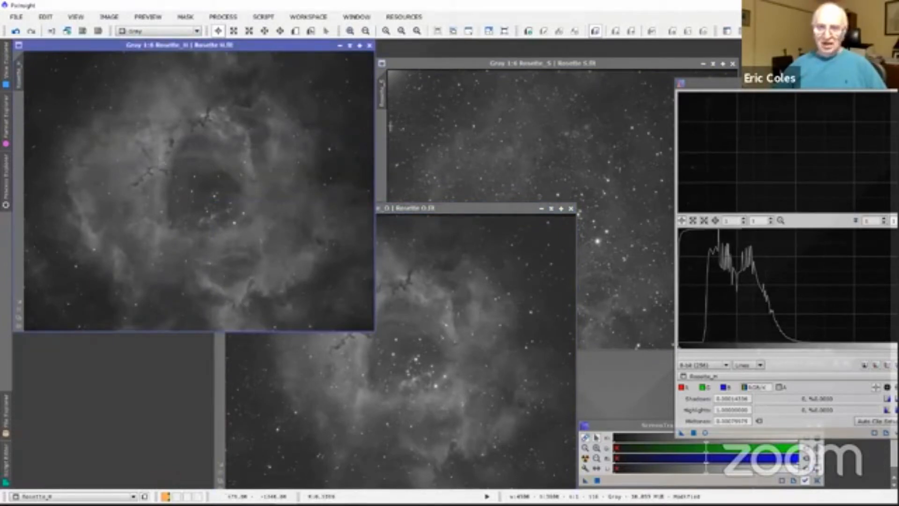
click(487, 64)
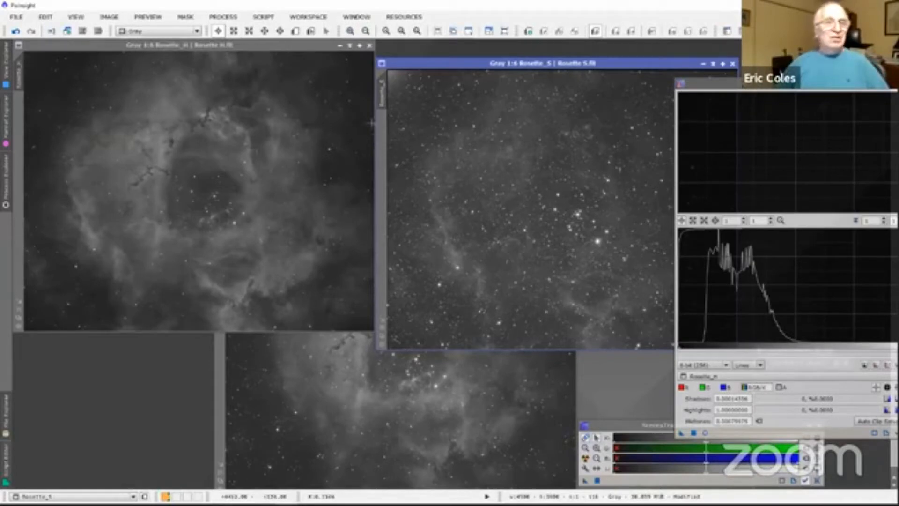
click(227, 47)
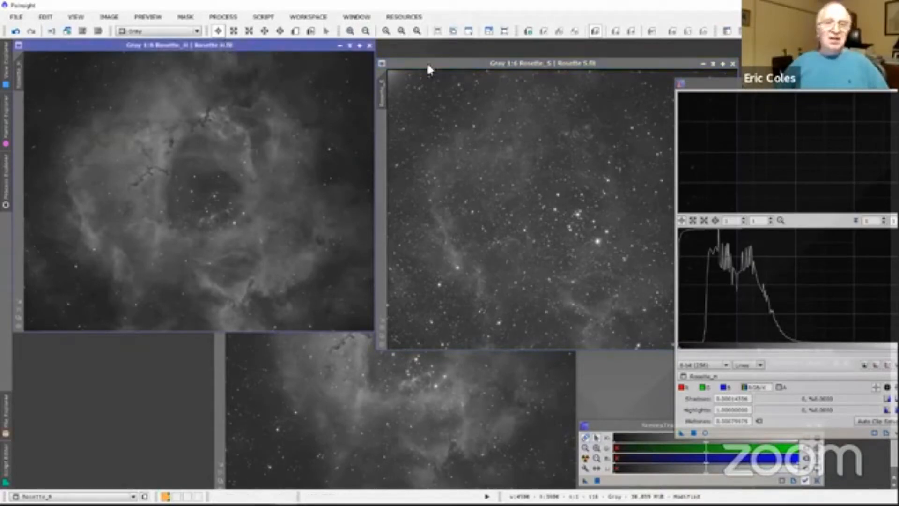
drag(483, 64, 519, 44)
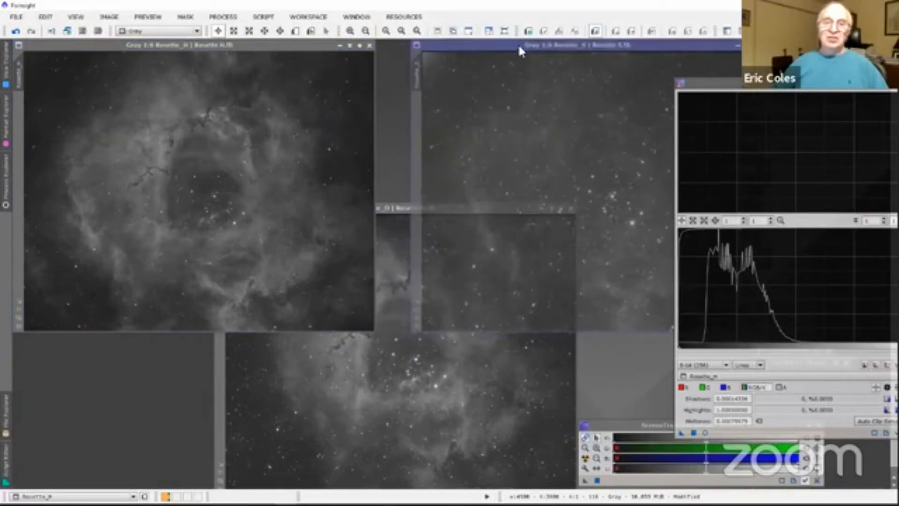
double_click(391, 208)
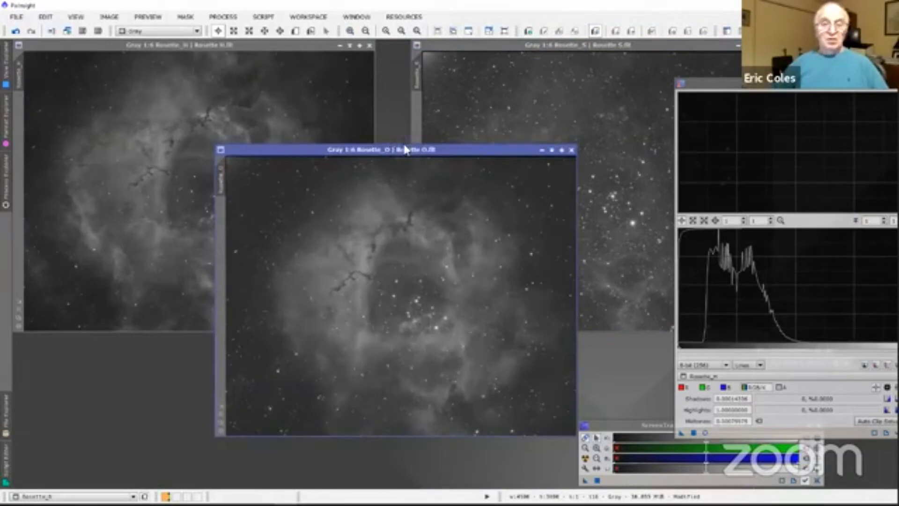
Step: Uncover the Rosette_H image by separating it from Rosette_O, and bring the HistogramTransformation window fully into view
drag(407, 151, 637, 98)
drag(180, 44, 209, 139)
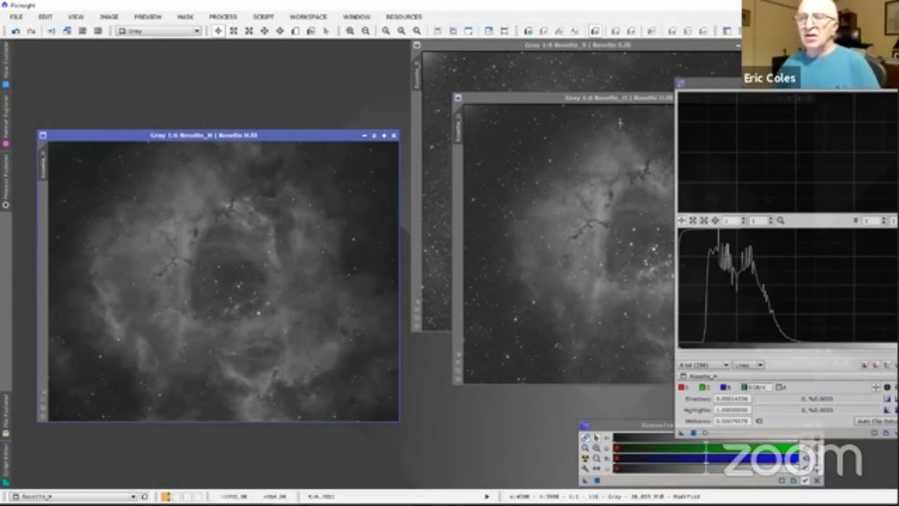
drag(741, 93, 572, 67)
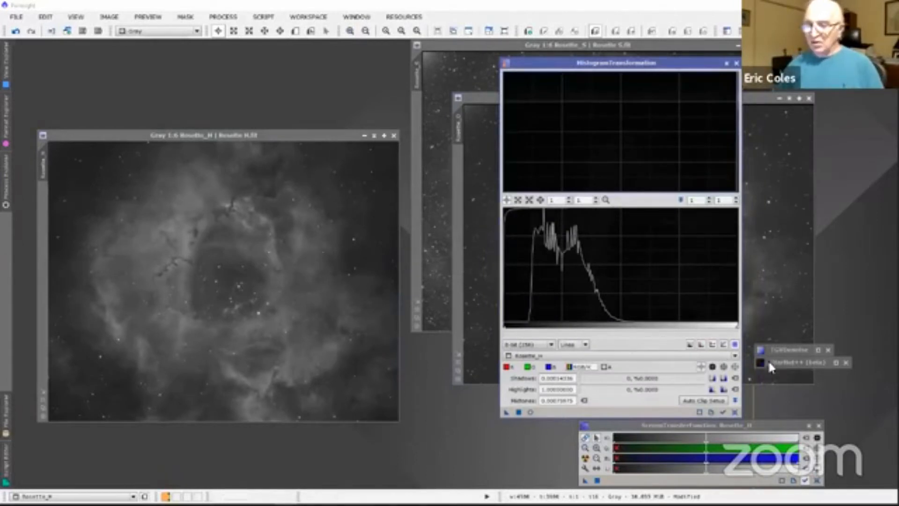
Step: Expand the collapsed StarNet++ process and place its window near the Rosette_H image
drag(774, 356, 452, 86)
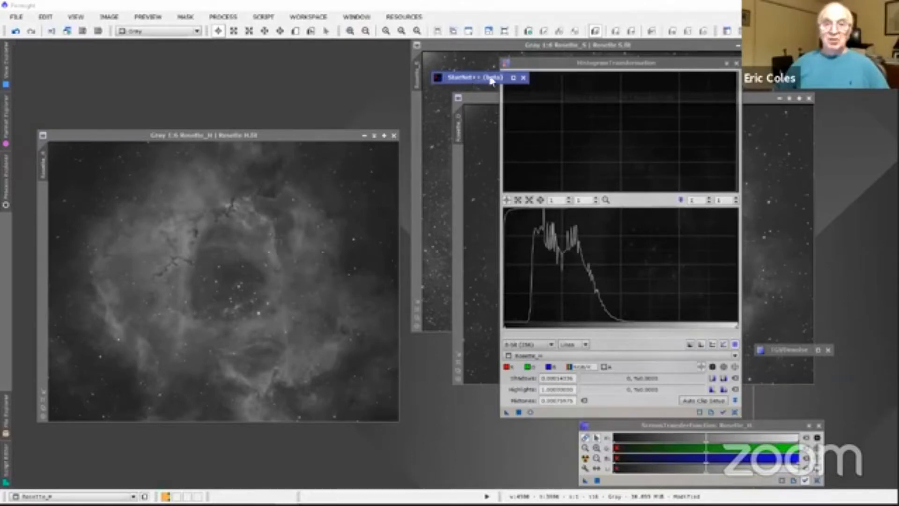
click(513, 77)
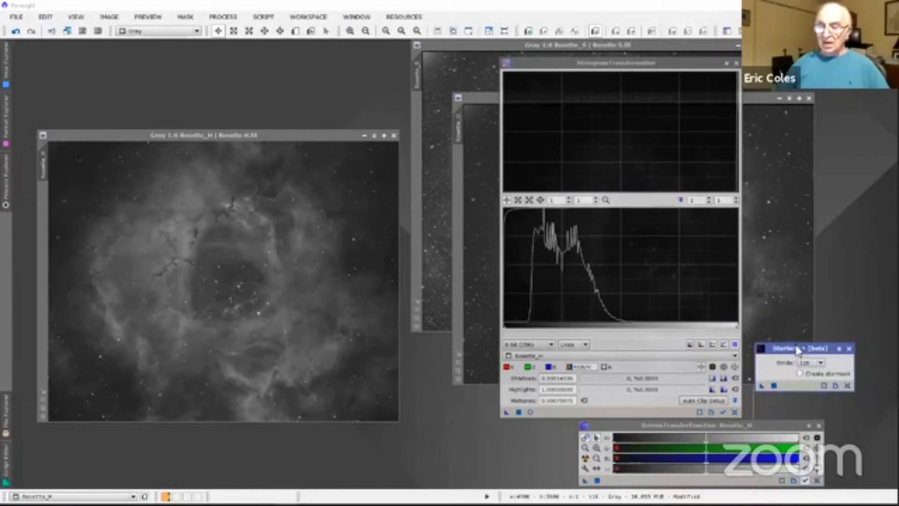
drag(799, 348, 487, 86)
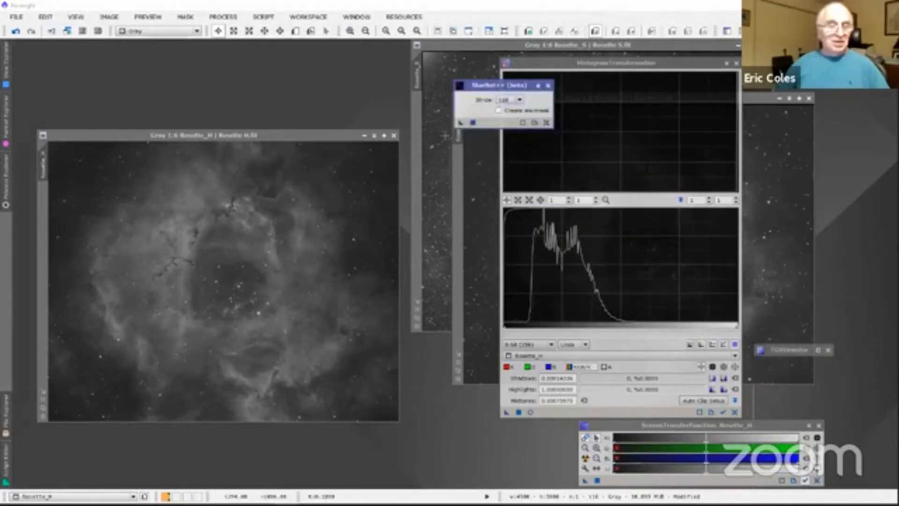
Step: Clone Rosette_H and use DynamicCrop to crop the clone to about 492 × 492 px at the central cavity's rim
click(6, 123)
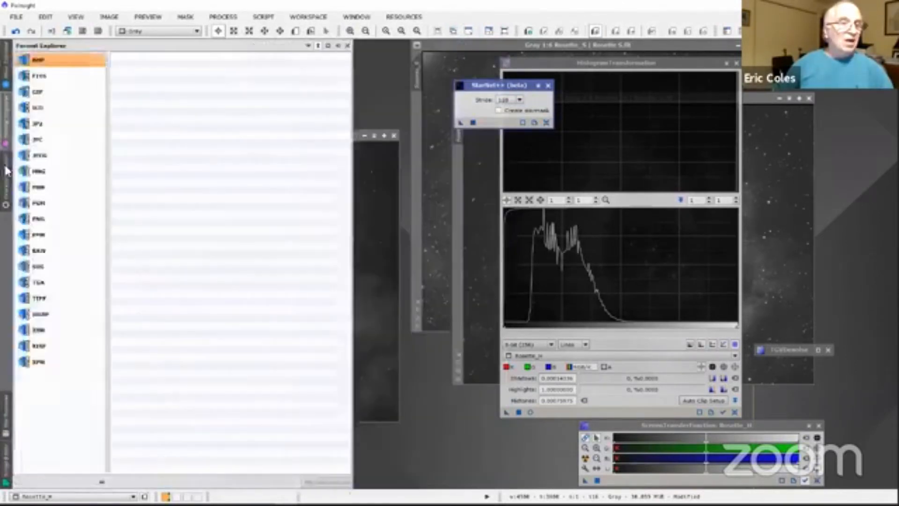
mouse_move(7, 171)
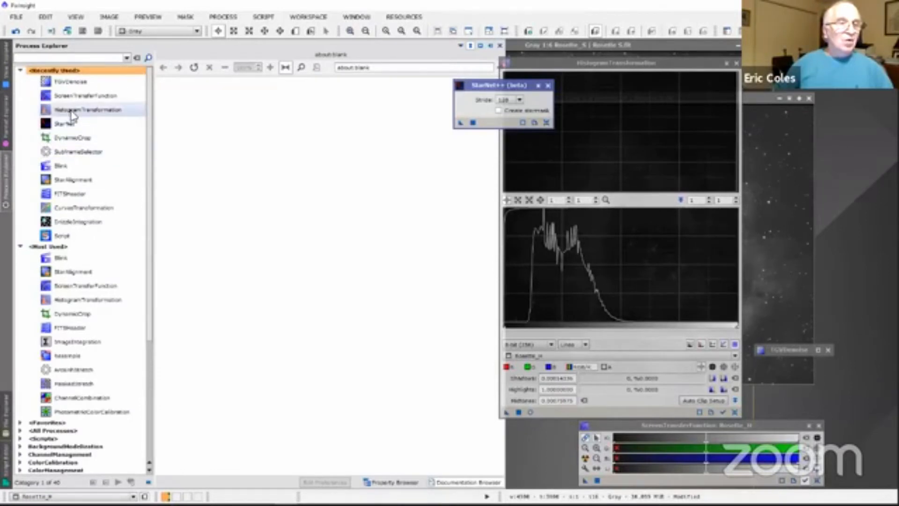
double_click(69, 140)
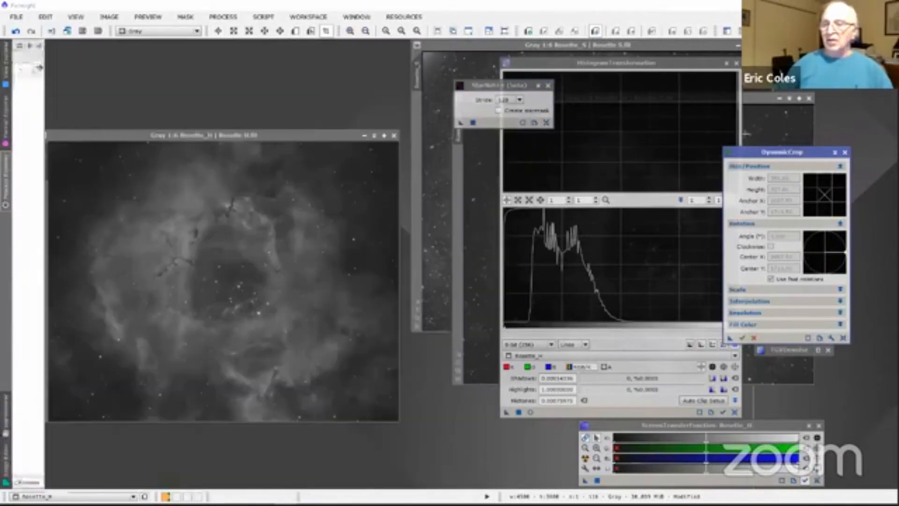
drag(761, 152, 627, 153)
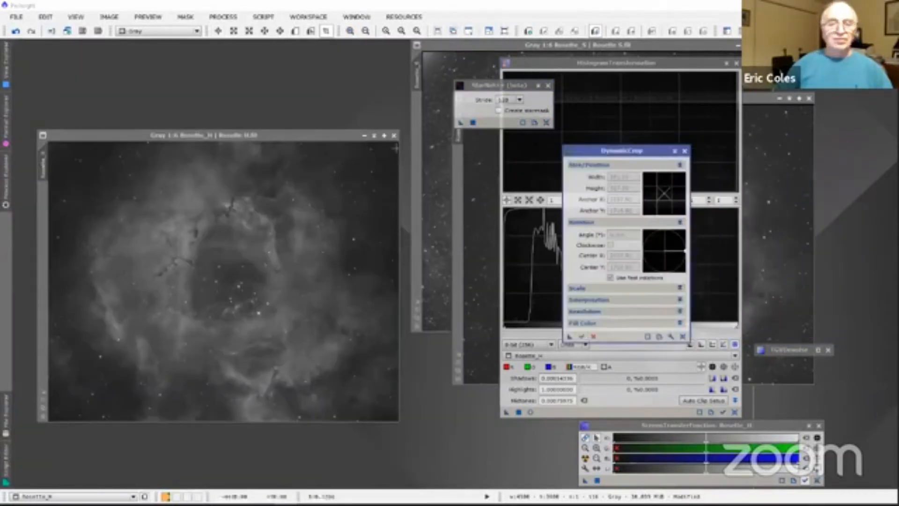
drag(184, 135, 163, 45)
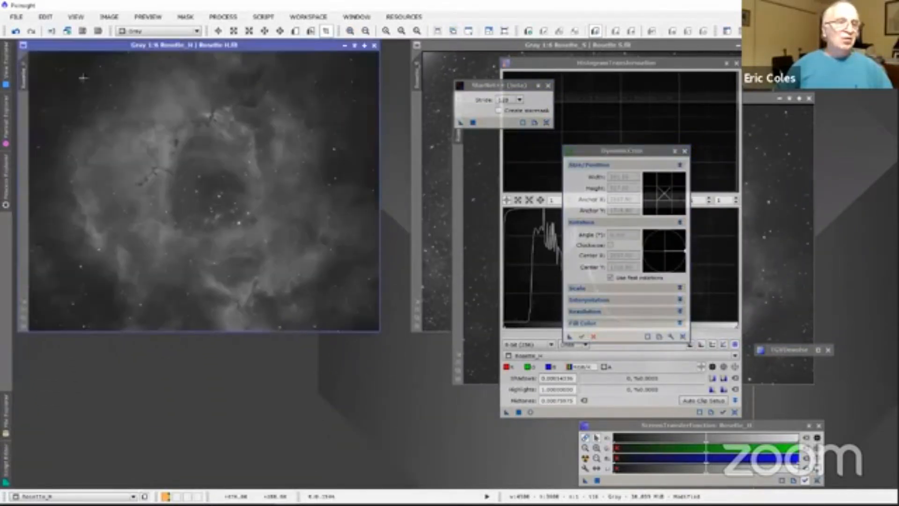
drag(27, 84, 108, 160)
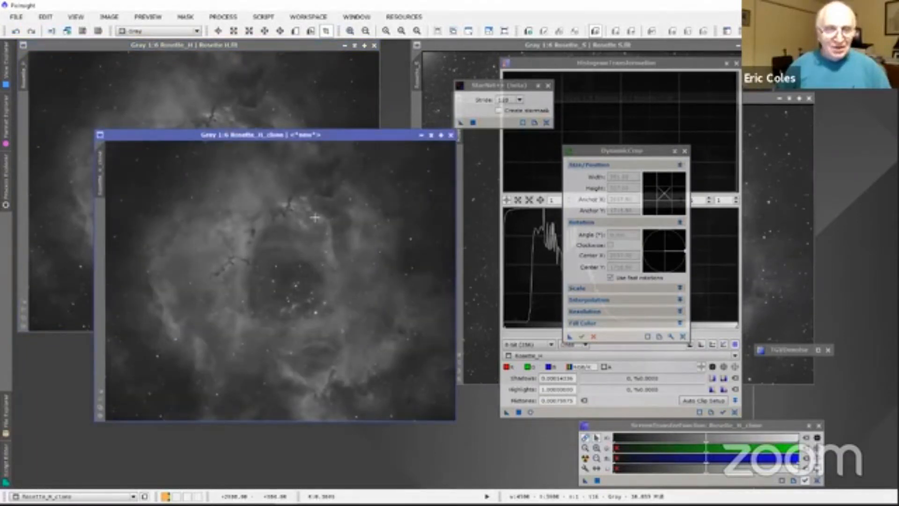
drag(312, 225, 351, 263)
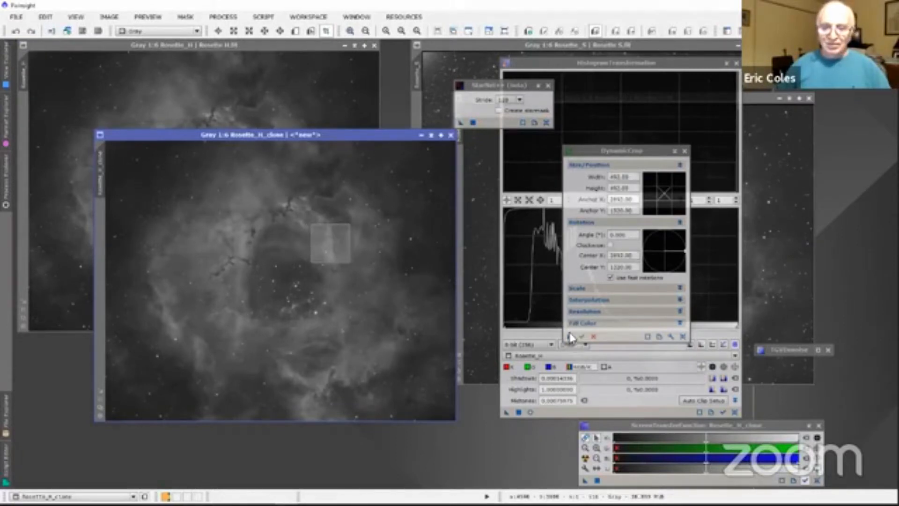
click(582, 337)
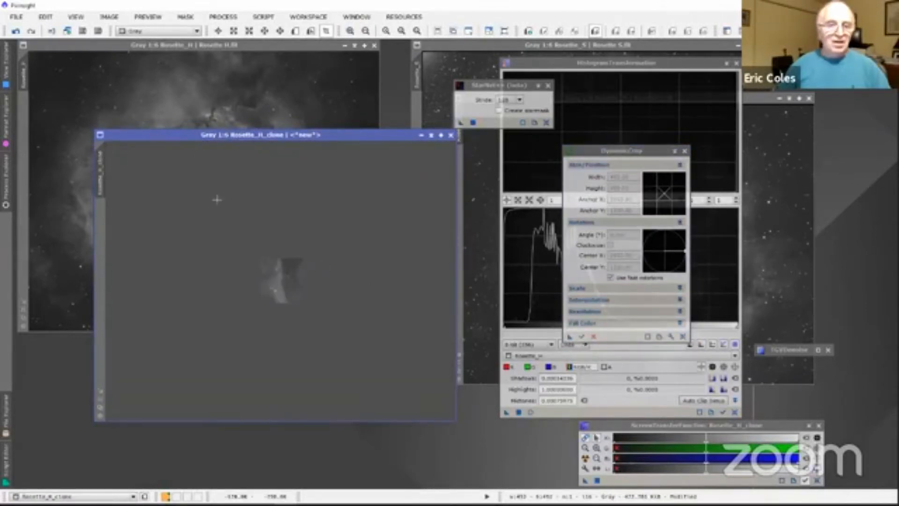
Step: Remove the stars from the cropped Rosette_H clone with StarNet++, then close the clone without saving
scroll(217, 200, up, 5)
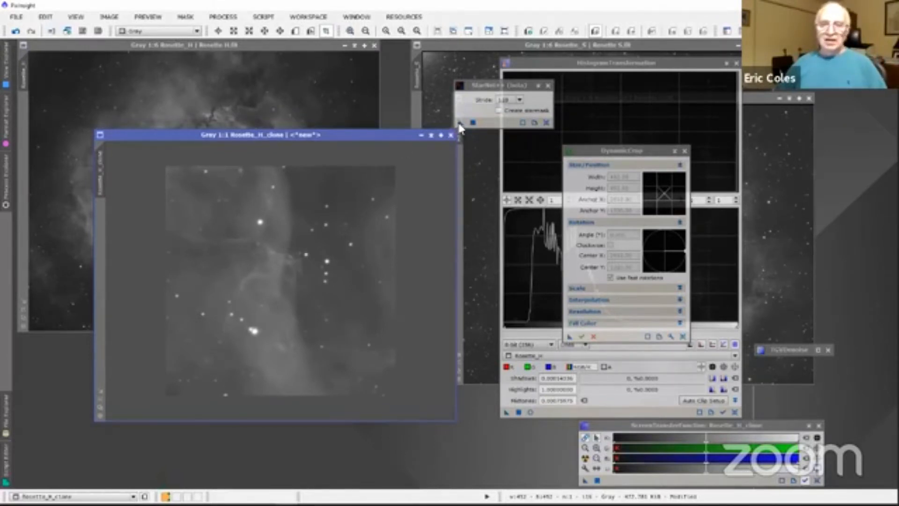
drag(460, 124, 300, 192)
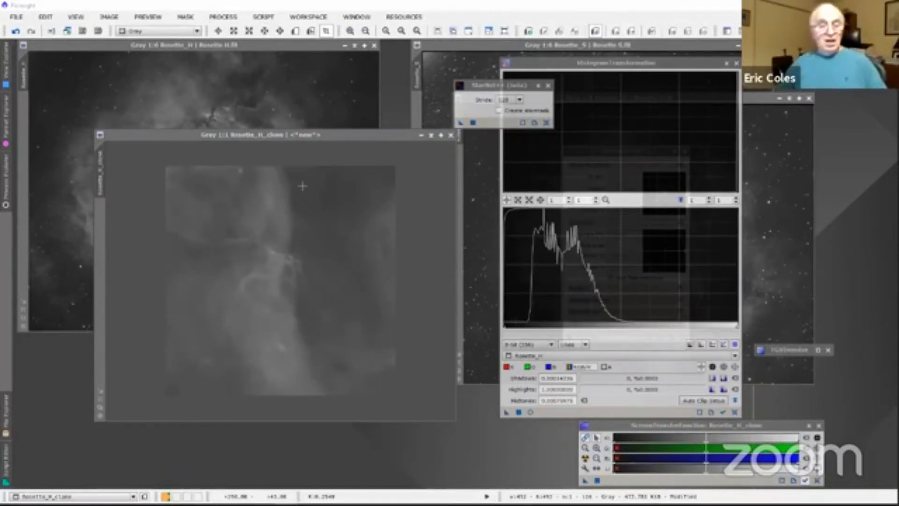
click(451, 135)
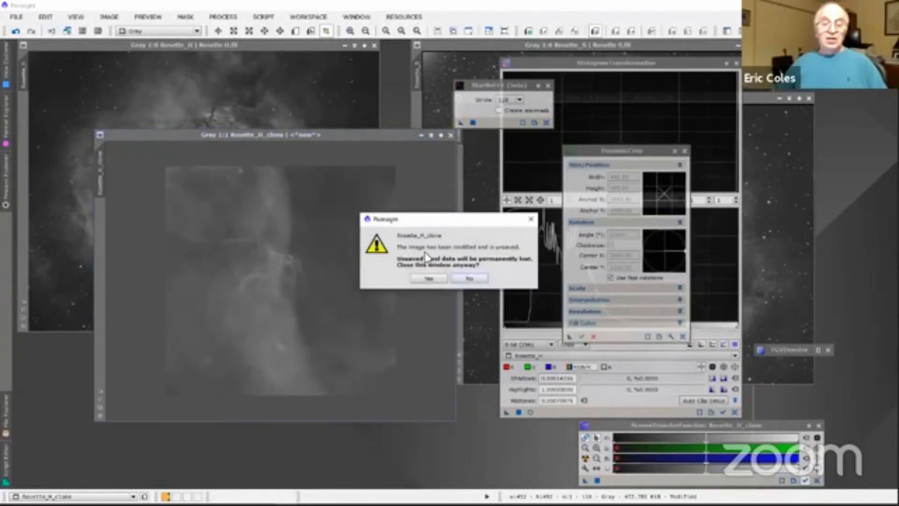
click(427, 278)
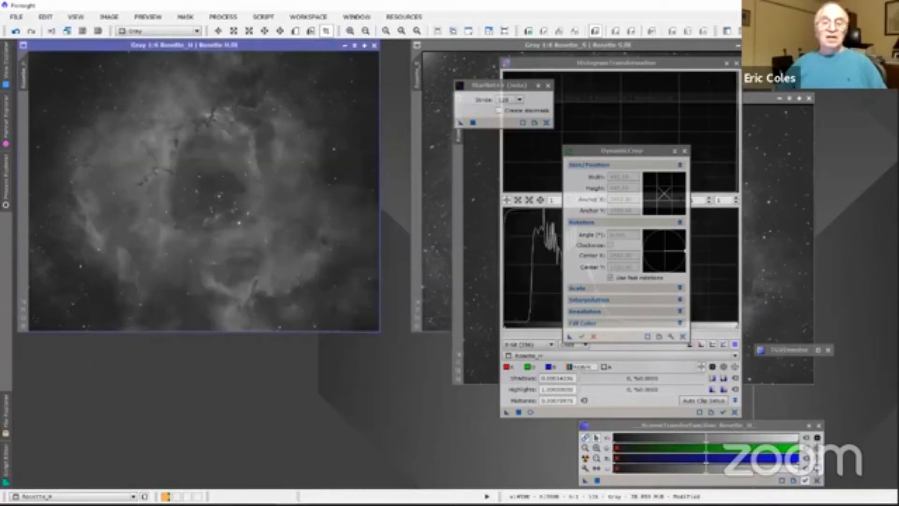
Step: Clear the workspace by collapsing StarNet++ and HistogramTransformation and closing DynamicCrop
click(538, 86)
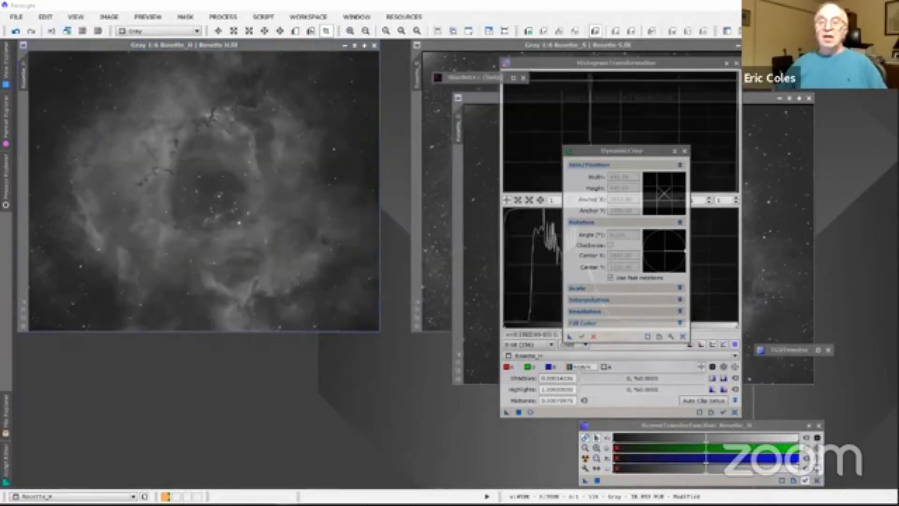
drag(488, 75, 832, 197)
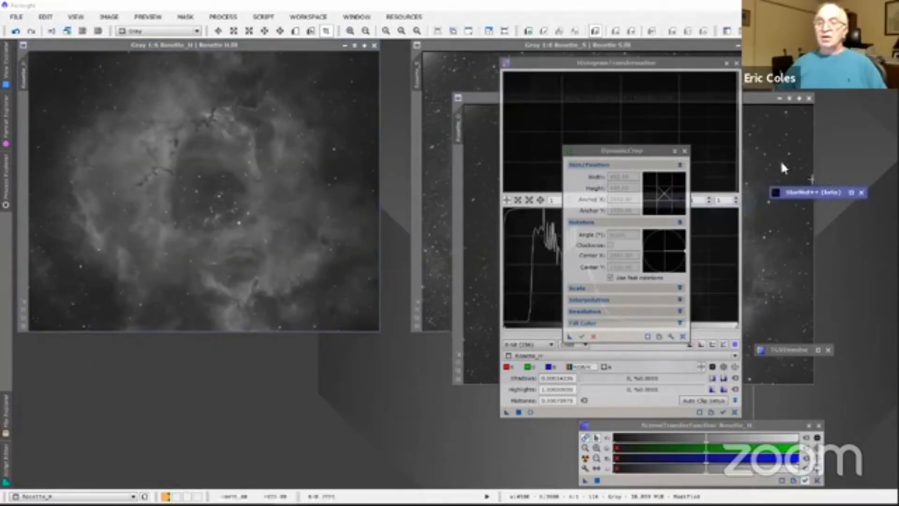
click(725, 63)
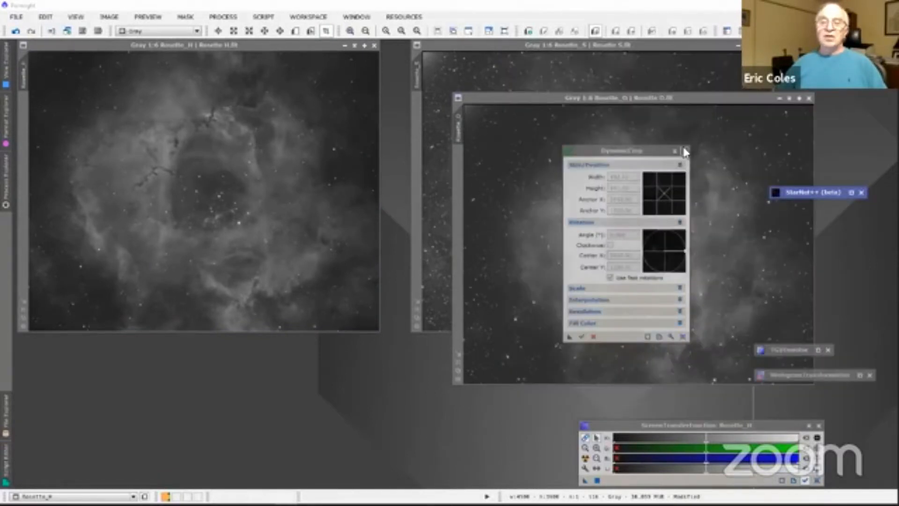
click(684, 151)
Step: Close the stretched Rosette_H, Rosette_O and Rosette_S images without saving them
click(523, 98)
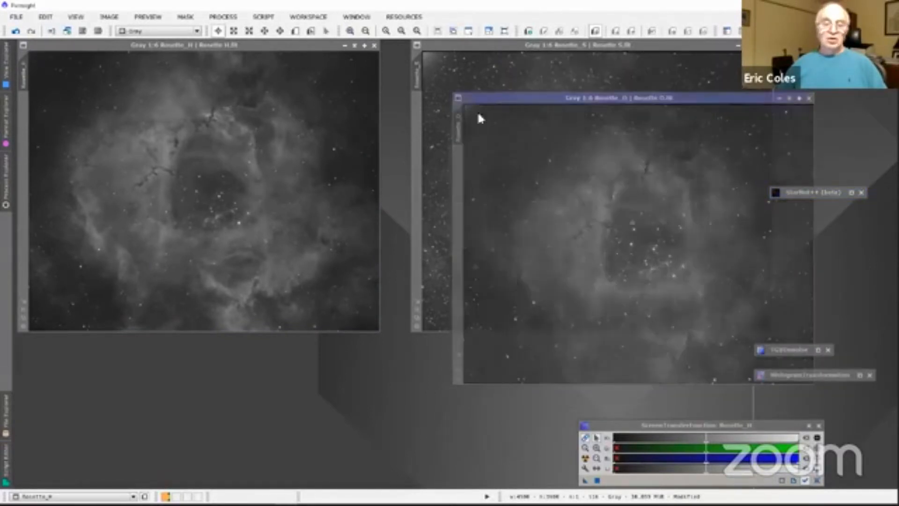
drag(478, 114, 270, 175)
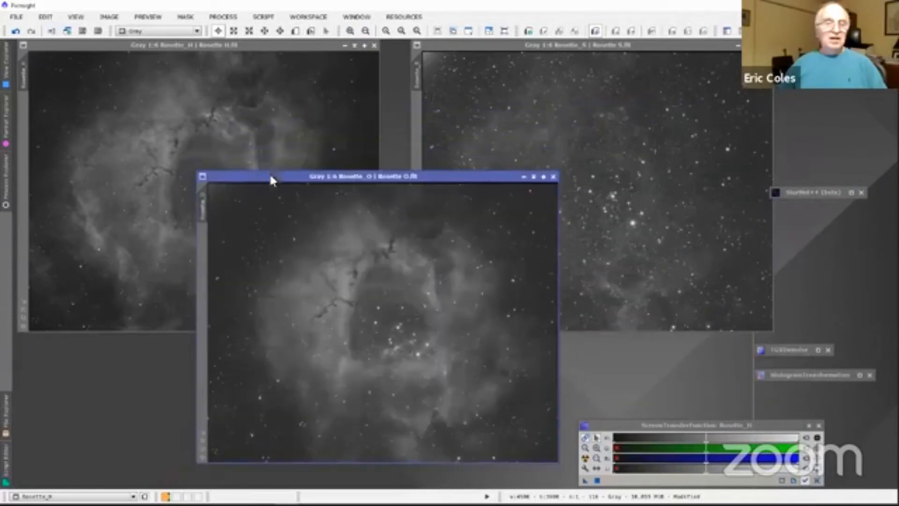
click(152, 46)
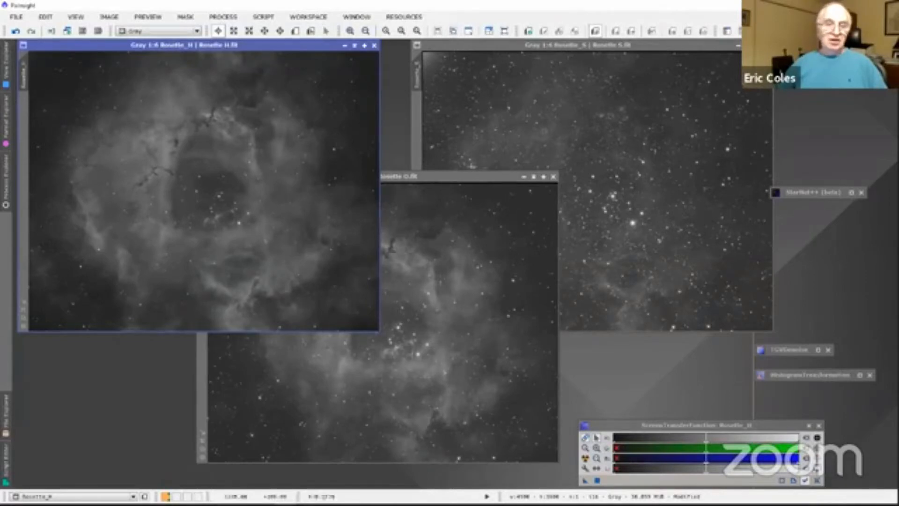
click(375, 45)
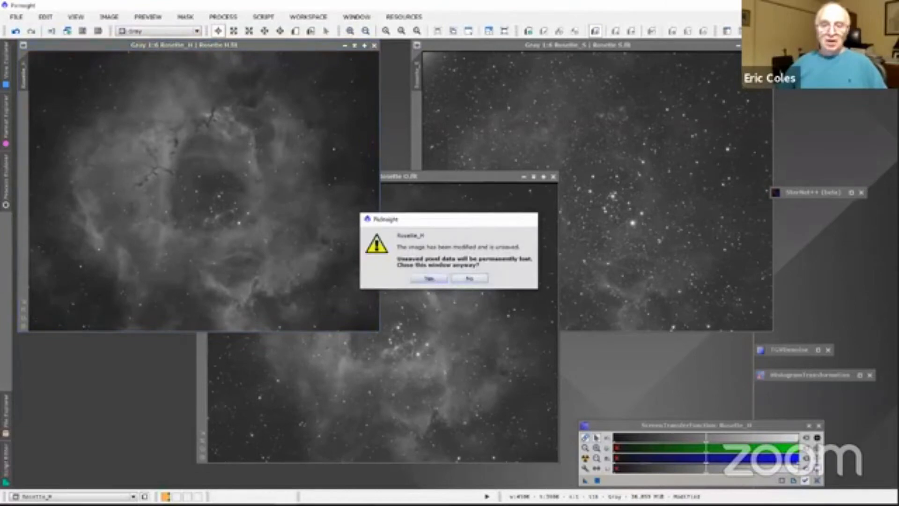
click(429, 278)
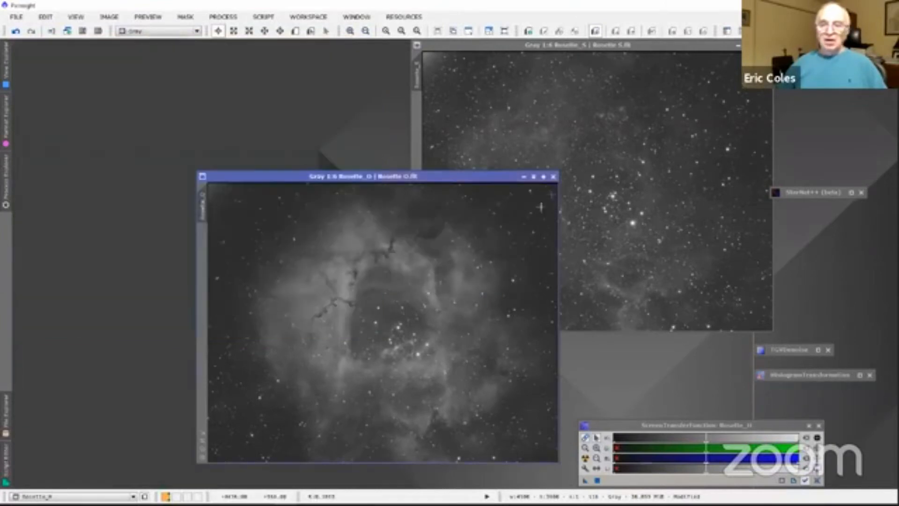
click(553, 177)
click(426, 279)
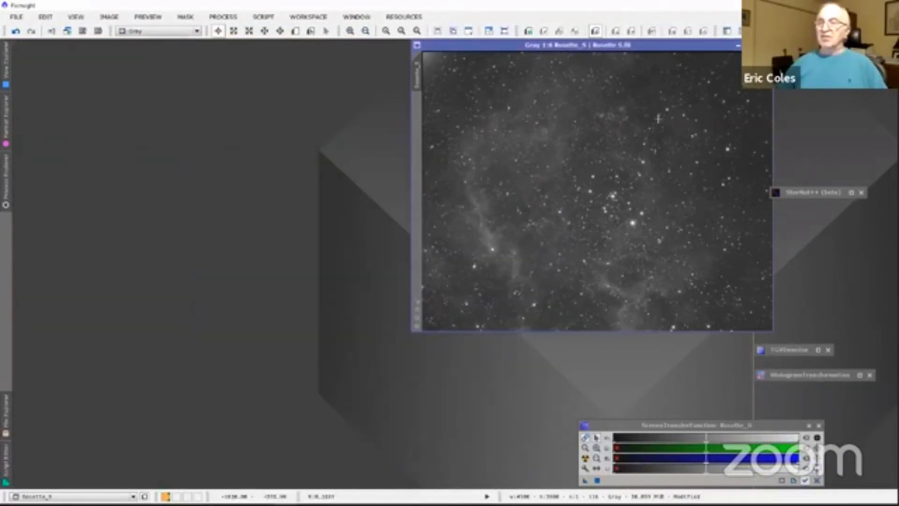
click(765, 46)
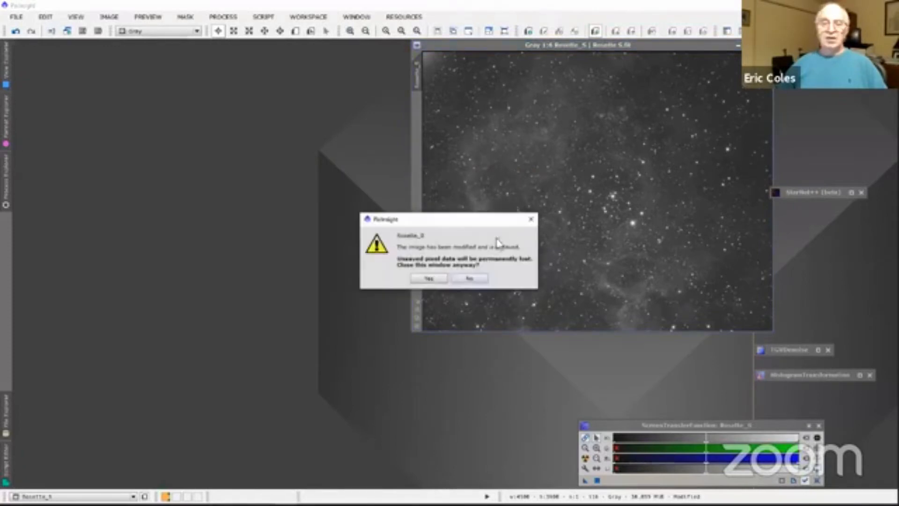
click(429, 280)
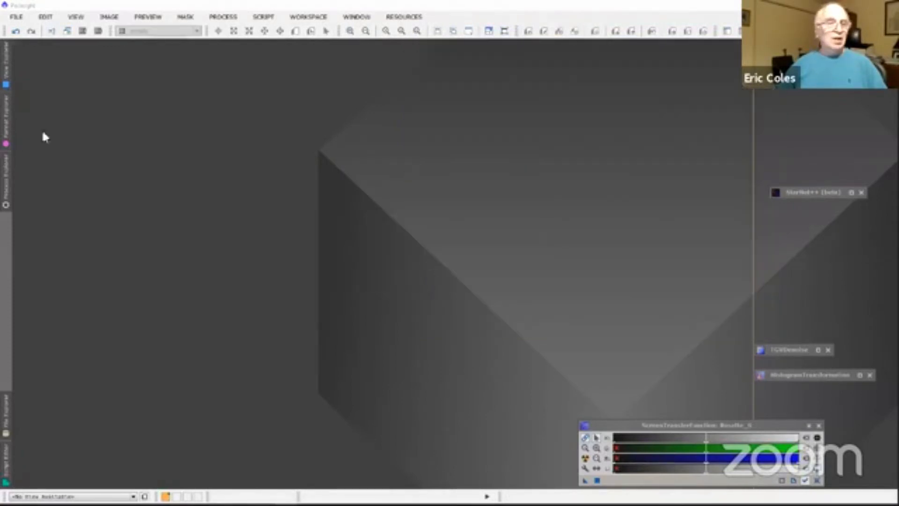
Step: Open Rosette H starless.tif, Rosette O starless.tif and Rosette S starless.tif from the Starless files folder of Naperville presentation 2020
click(18, 17)
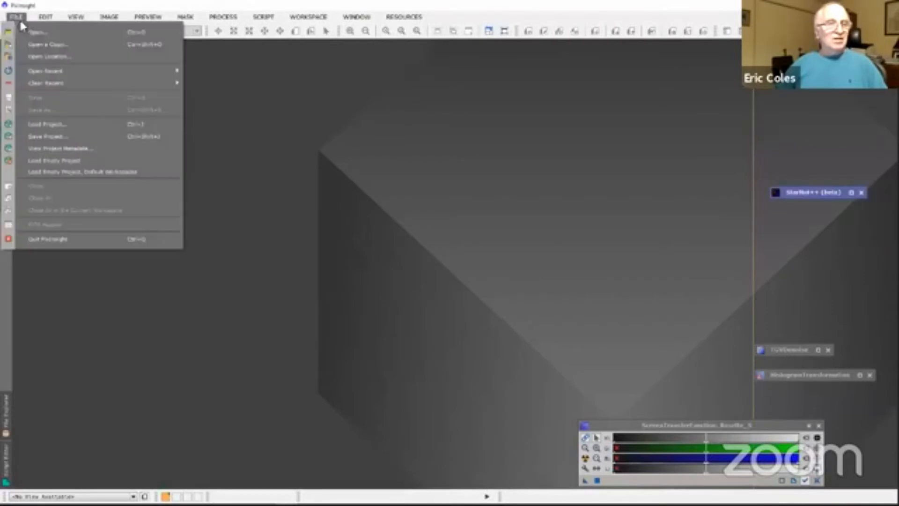
click(26, 37)
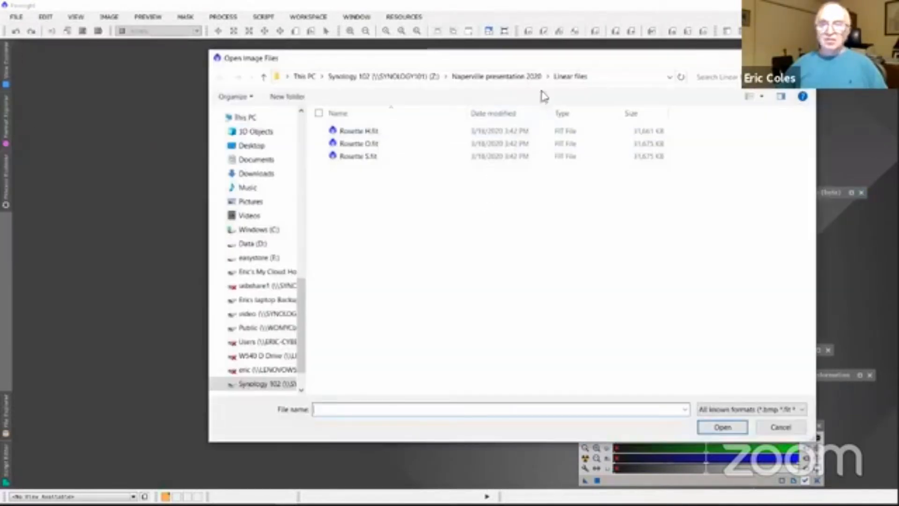
click(513, 78)
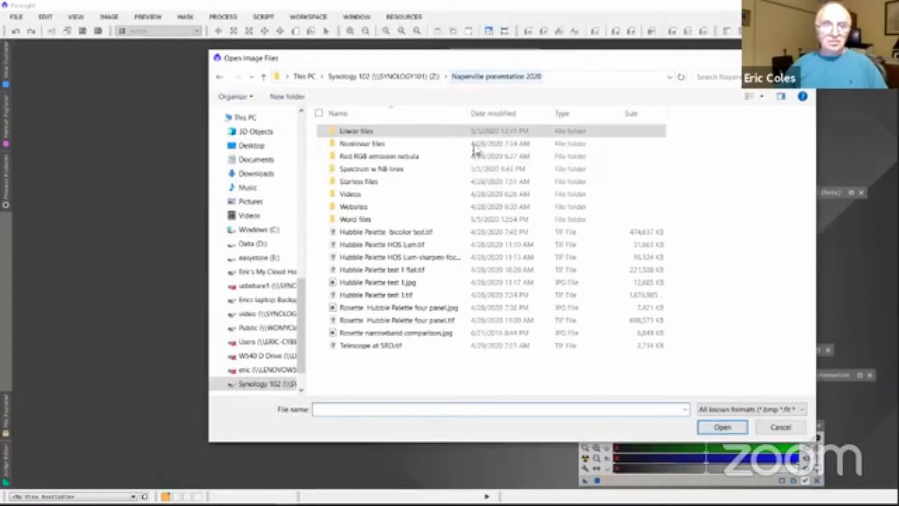
double_click(360, 182)
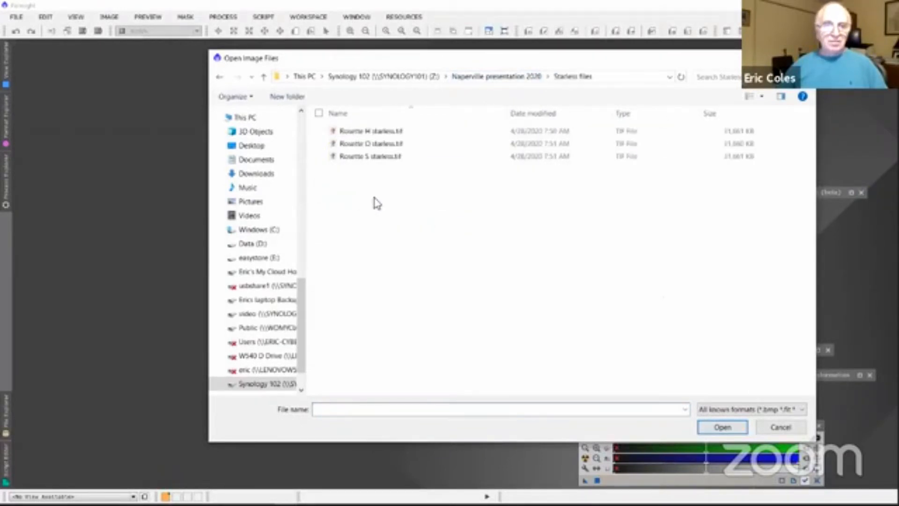
drag(373, 200, 352, 131)
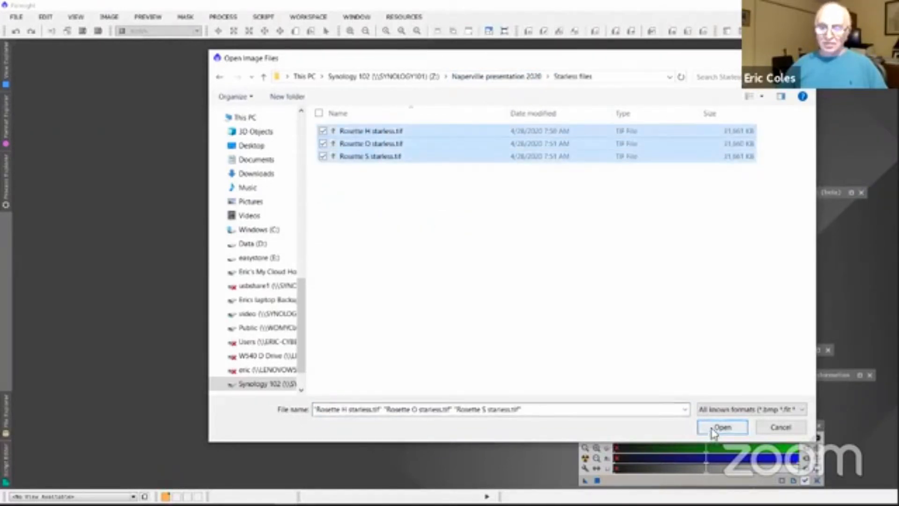
click(720, 427)
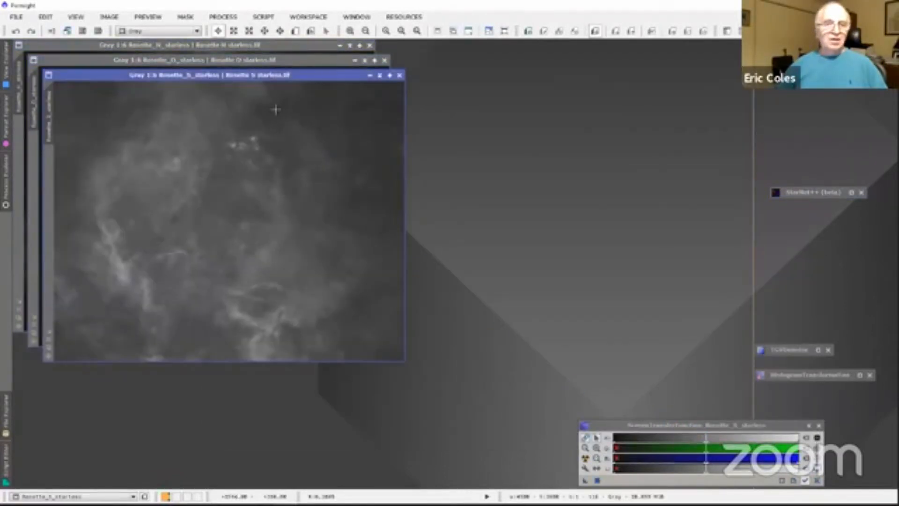
Step: Spread out the Rosette S and O starless image windows so all three show, and compare the H, S and O images
drag(300, 75, 653, 51)
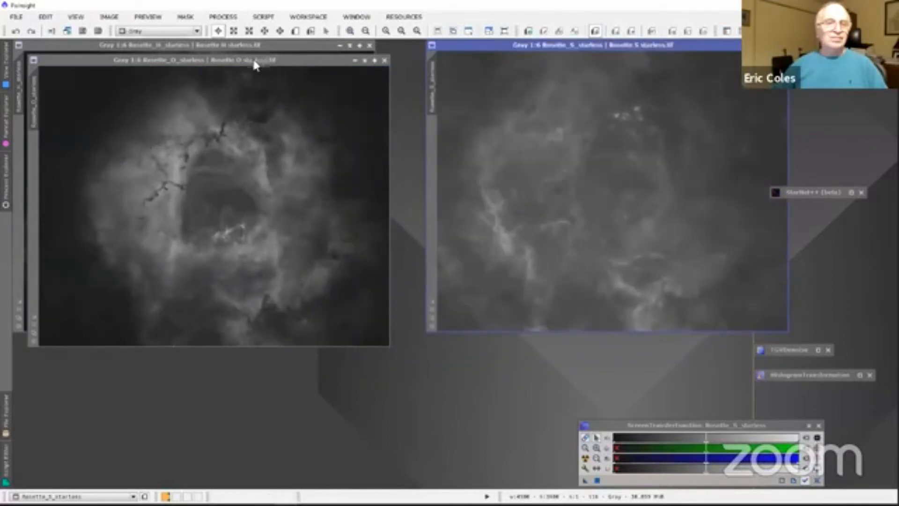
drag(257, 61, 452, 199)
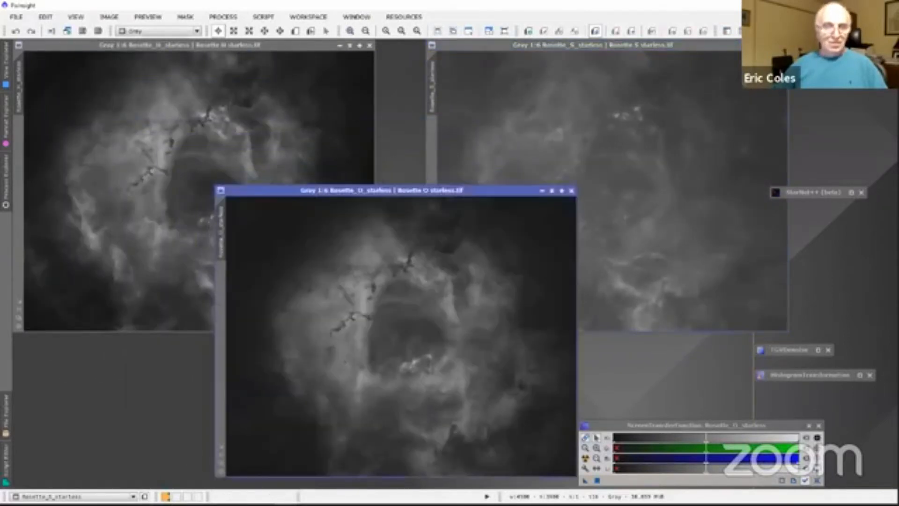
click(237, 47)
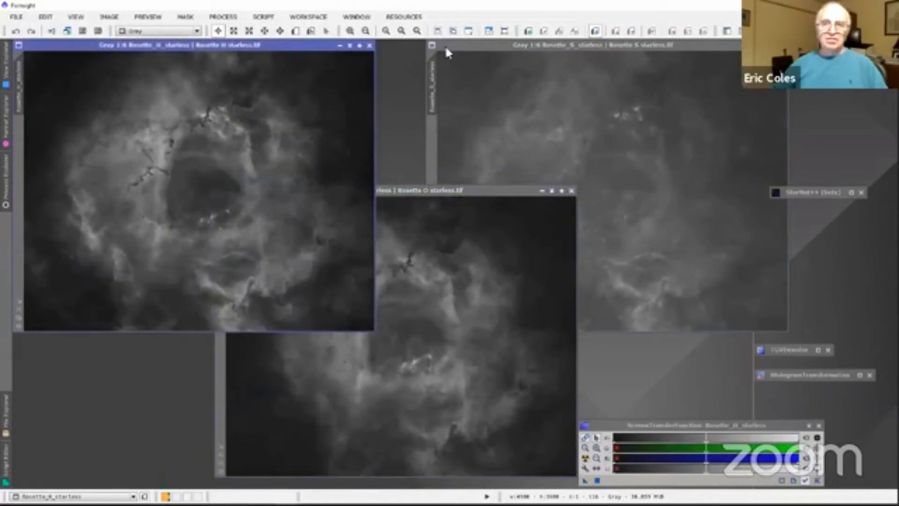
click(492, 47)
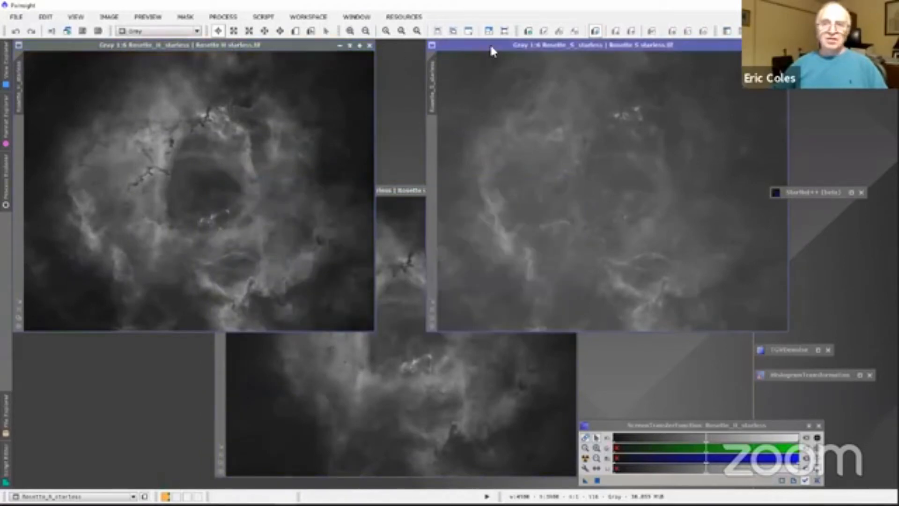
click(406, 191)
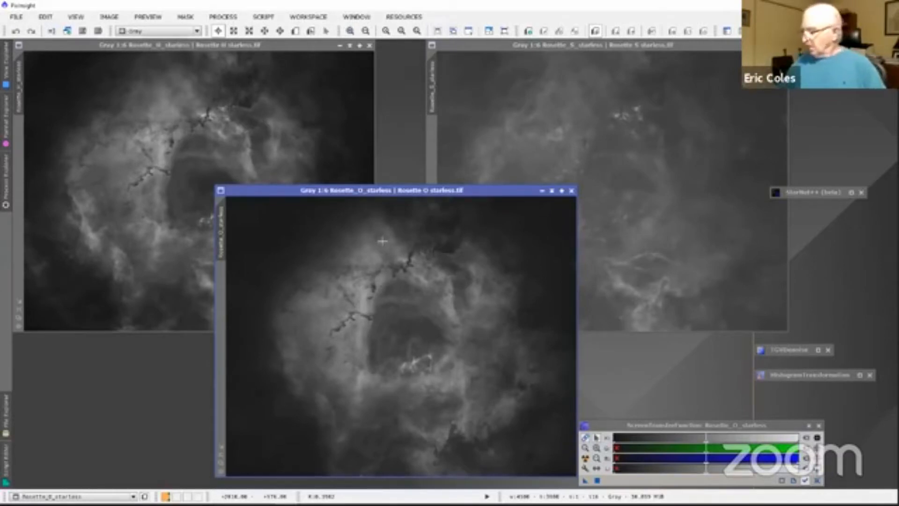
Step: Close the Rosette O, H and S starless images
click(571, 191)
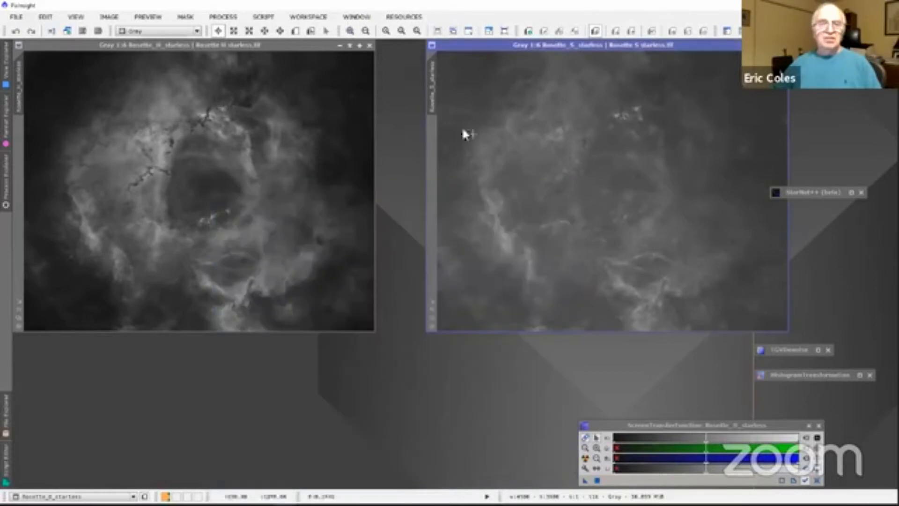
click(370, 45)
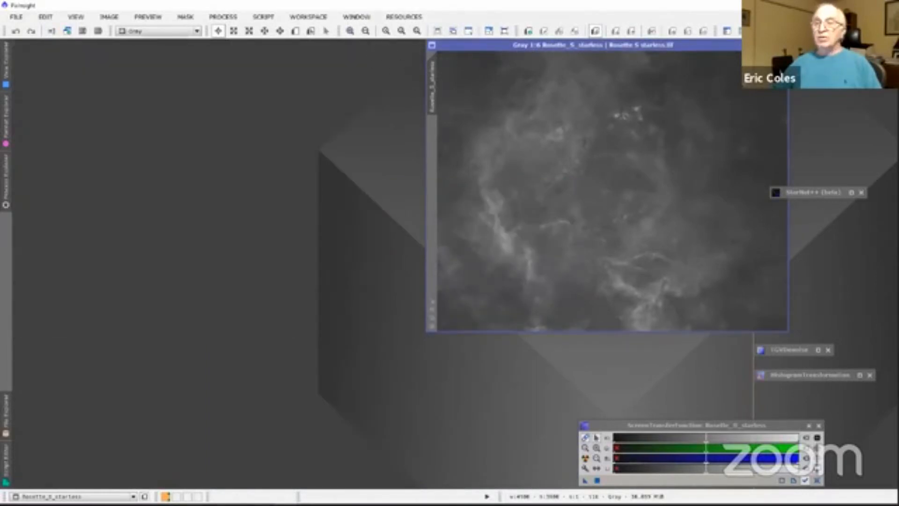
click(783, 46)
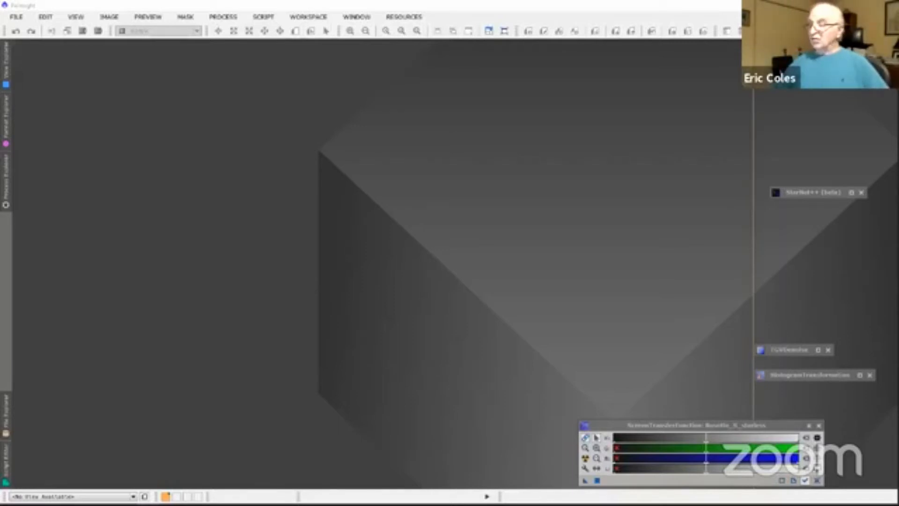
Step: Switch to IrfanView and browse the RGB emission nebula images through to the end of the folder, without continuing into another folder
key(alt+Tab)
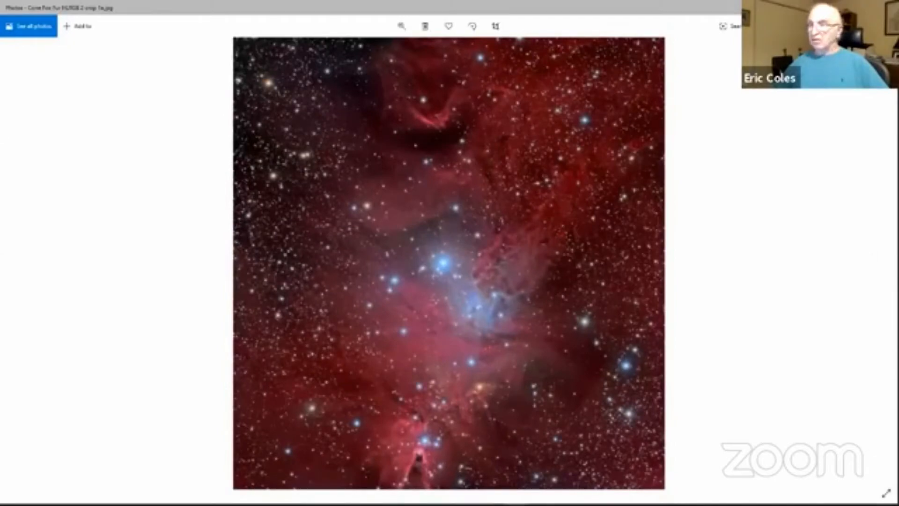
key(alt+Tab)
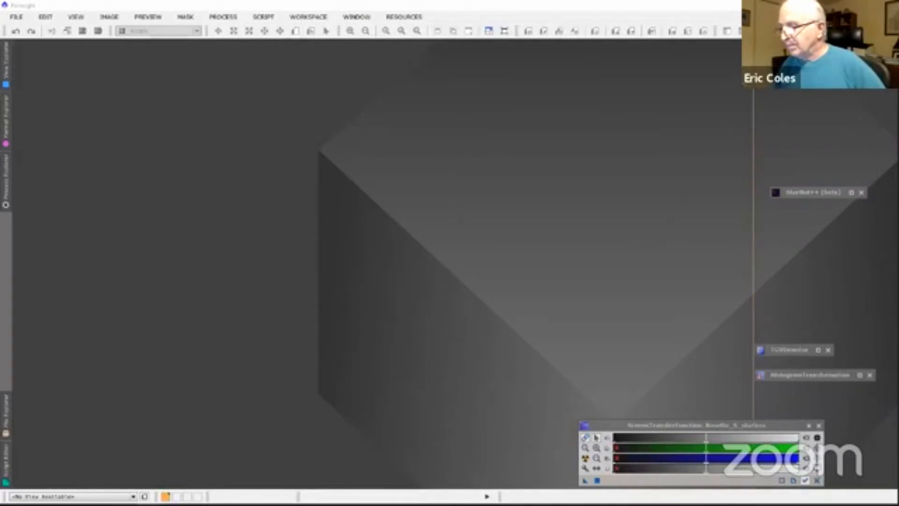
key(alt+Tab)
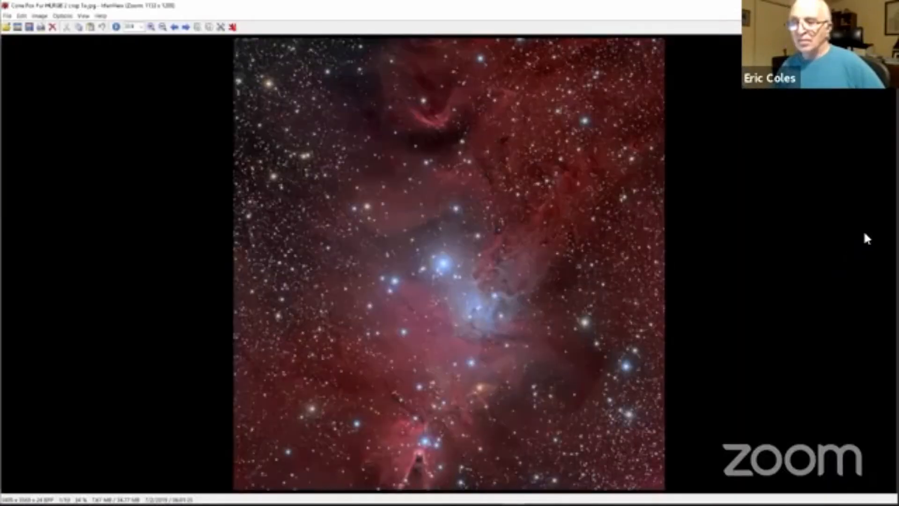
click(186, 27)
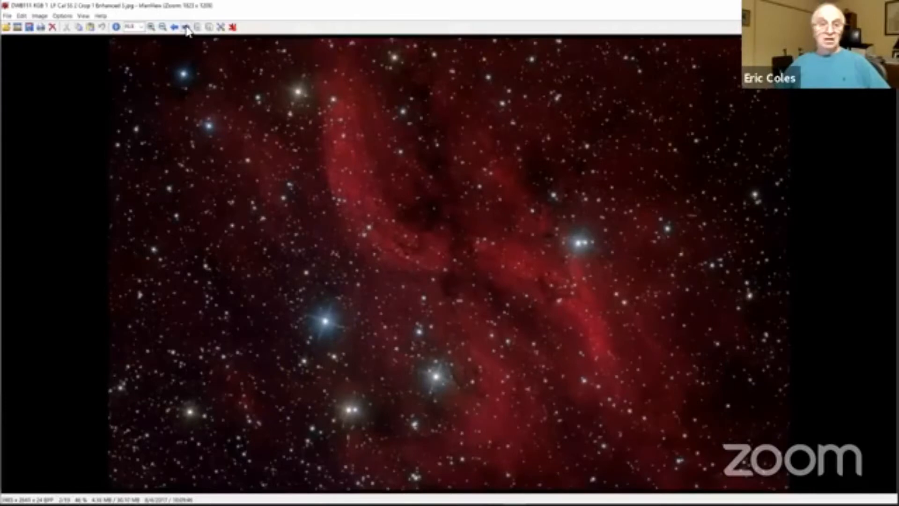
click(186, 27)
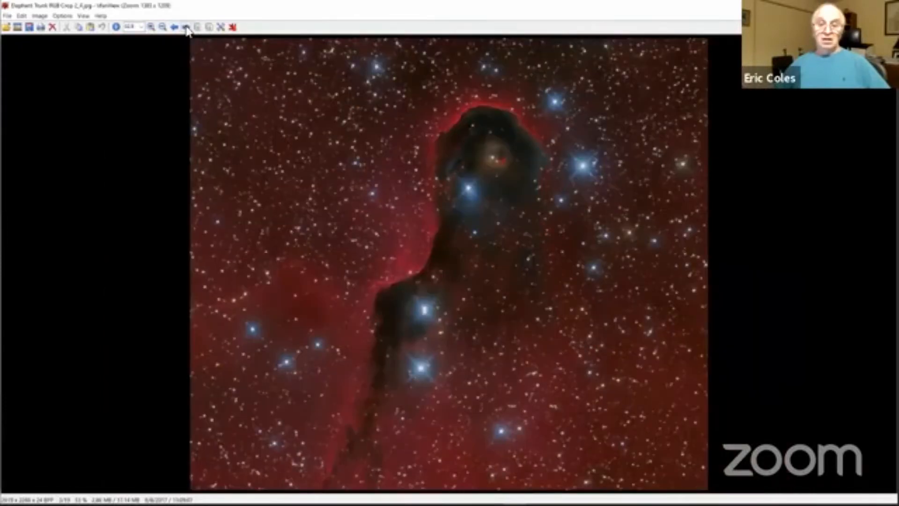
click(186, 27)
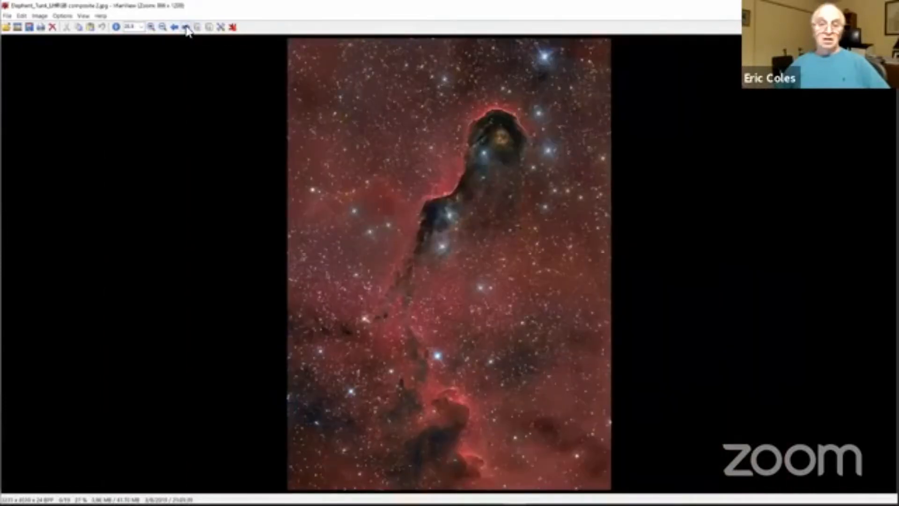
click(186, 27)
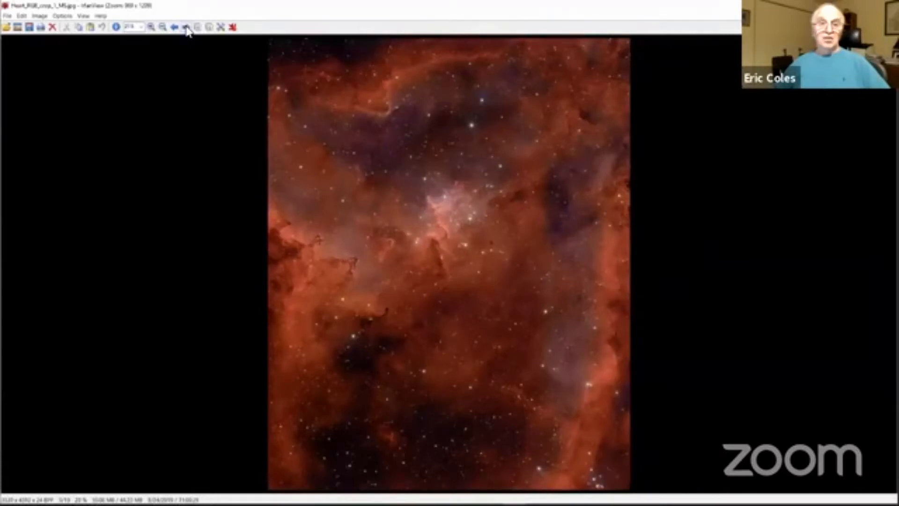
click(186, 27)
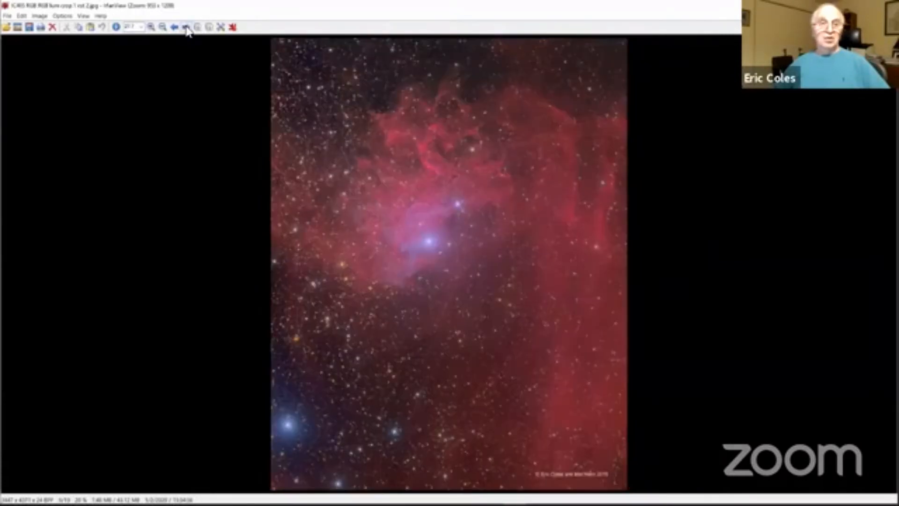
click(186, 28)
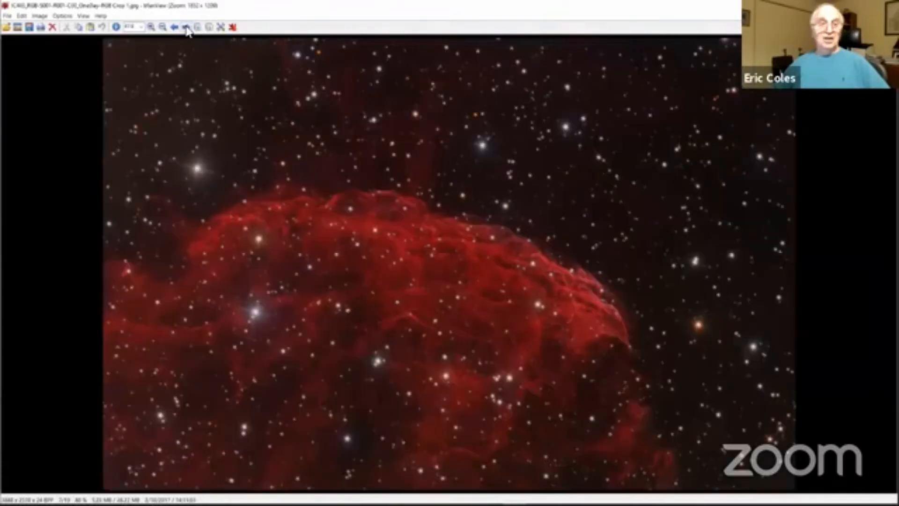
click(186, 28)
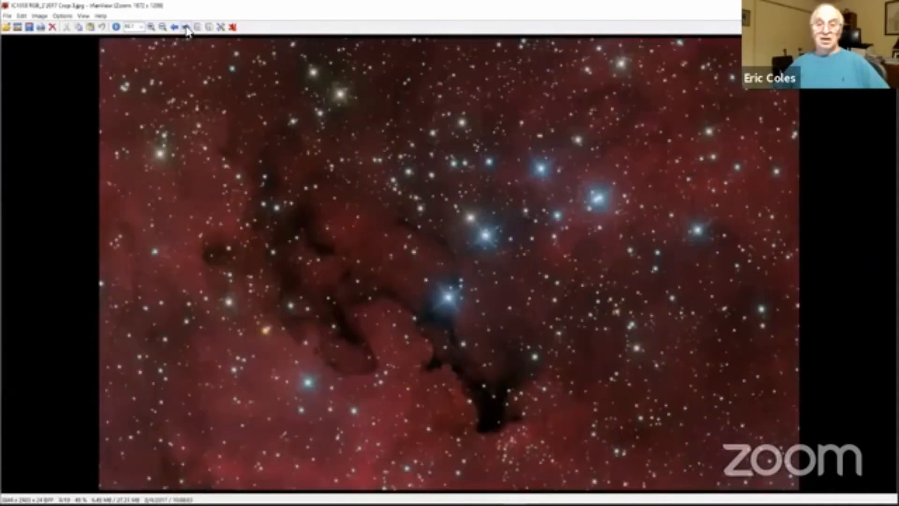
click(186, 27)
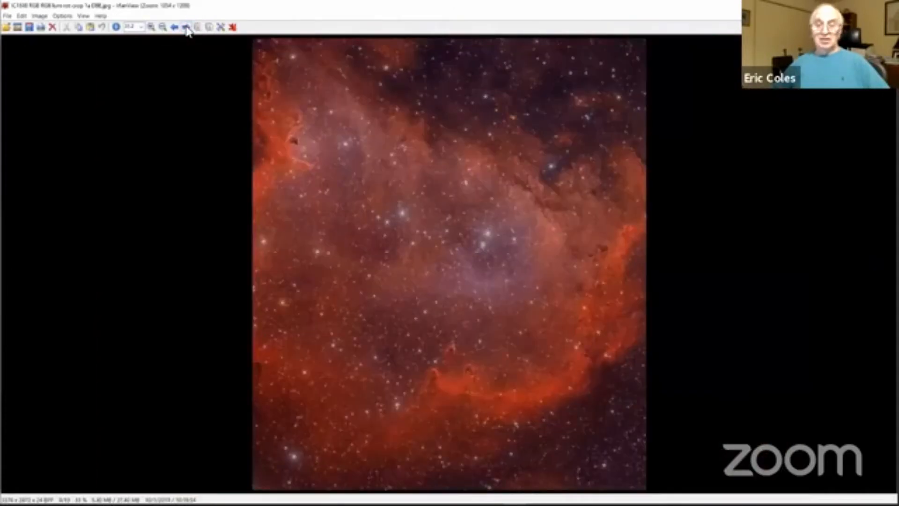
click(186, 27)
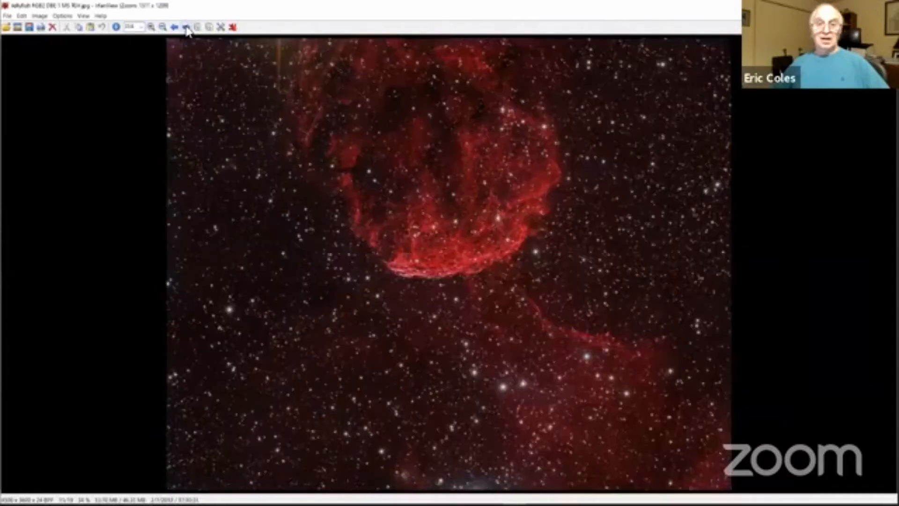
click(186, 27)
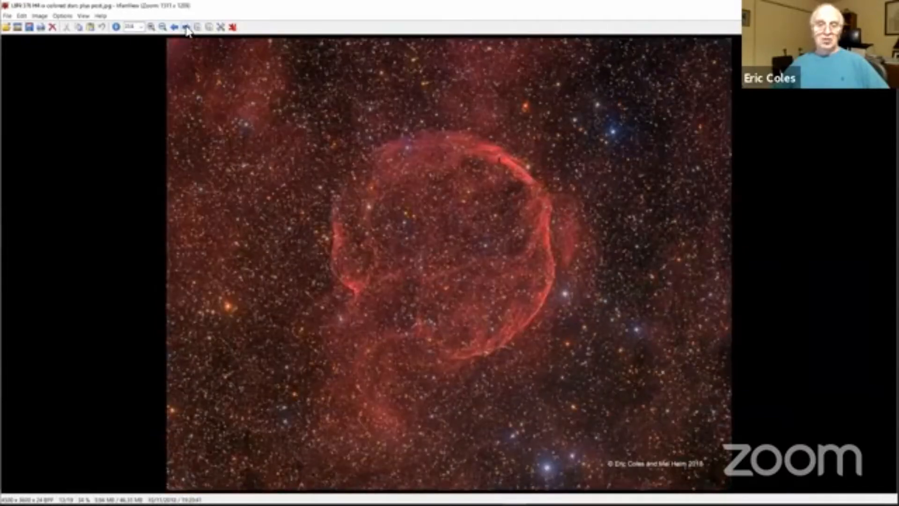
click(186, 27)
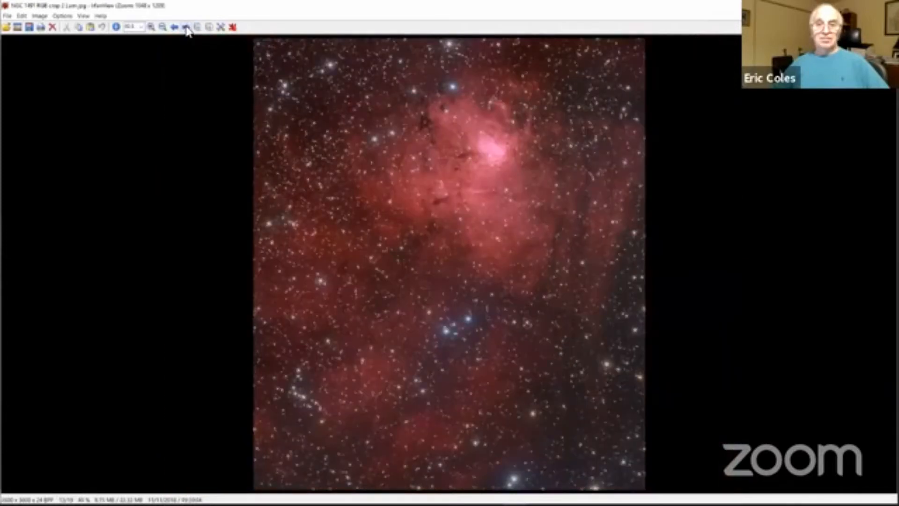
click(186, 27)
click(186, 27)
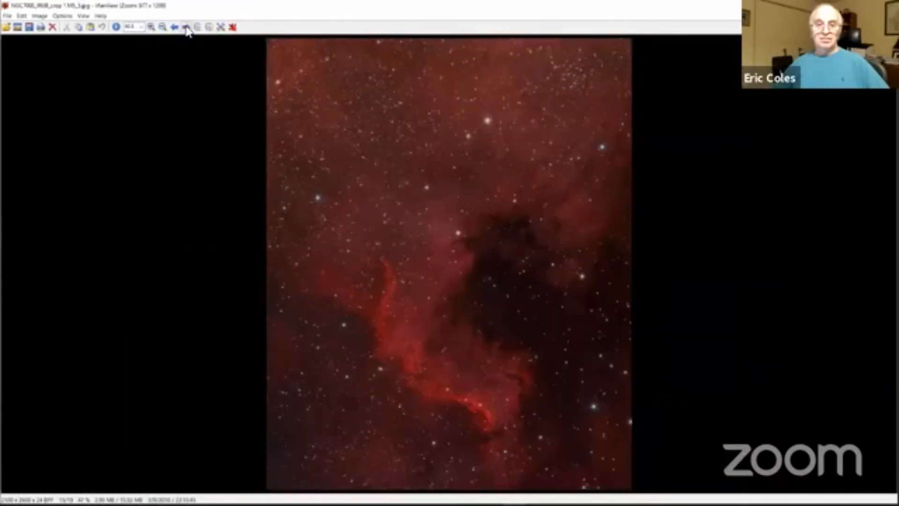
click(186, 27)
click(186, 27)
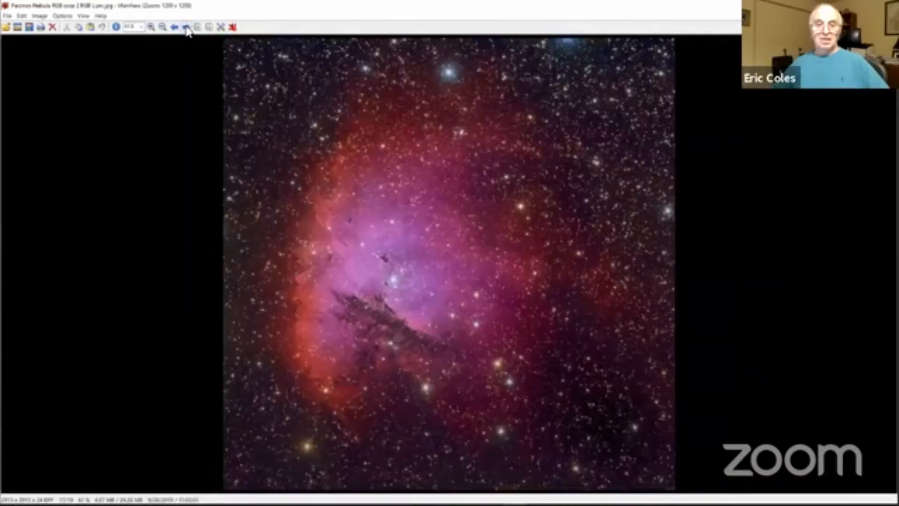
click(186, 27)
click(186, 28)
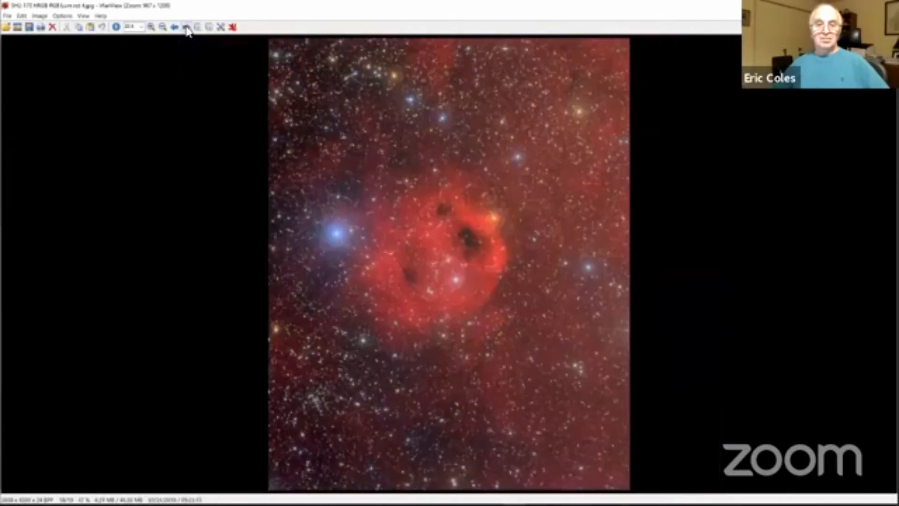
click(186, 27)
click(186, 28)
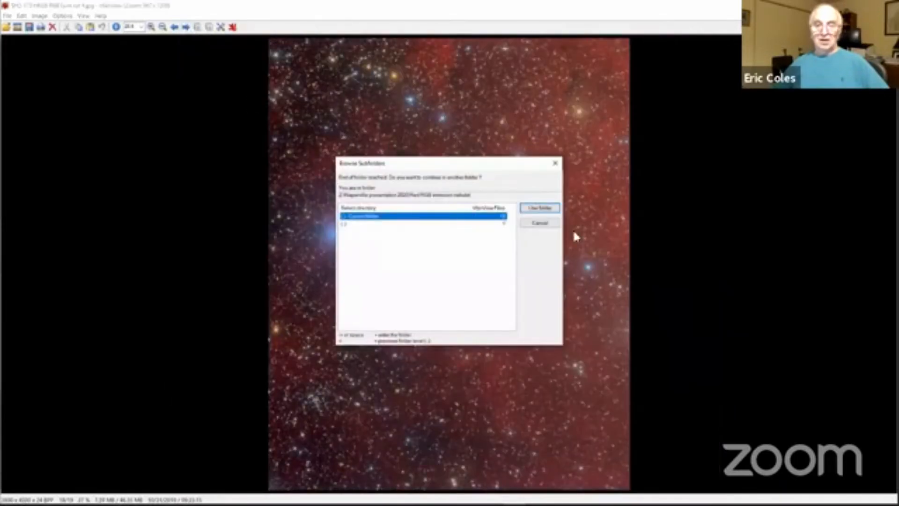
click(540, 224)
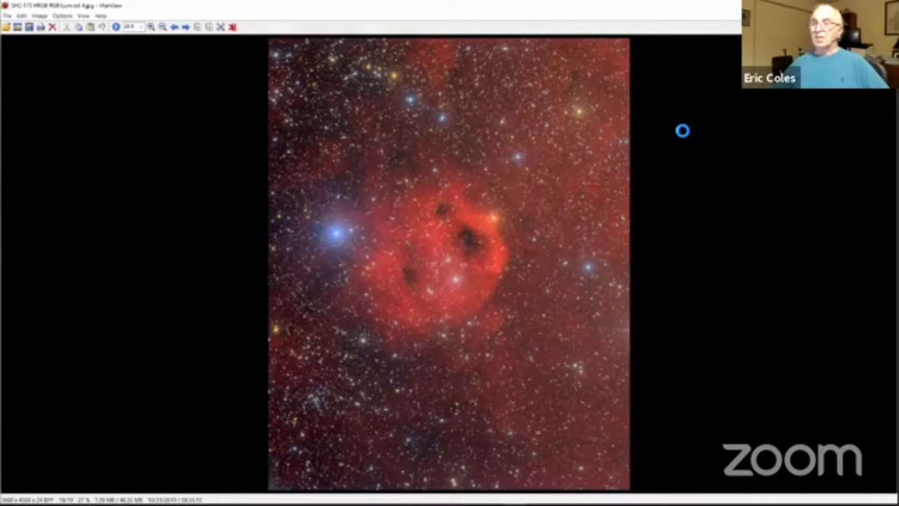
Step: Switch to Photoshop, open Rosette H starless.tif, Rosette O starless.tif and Rosette S starless.tif, and view the O image and finally the H image
key(alt+Tab)
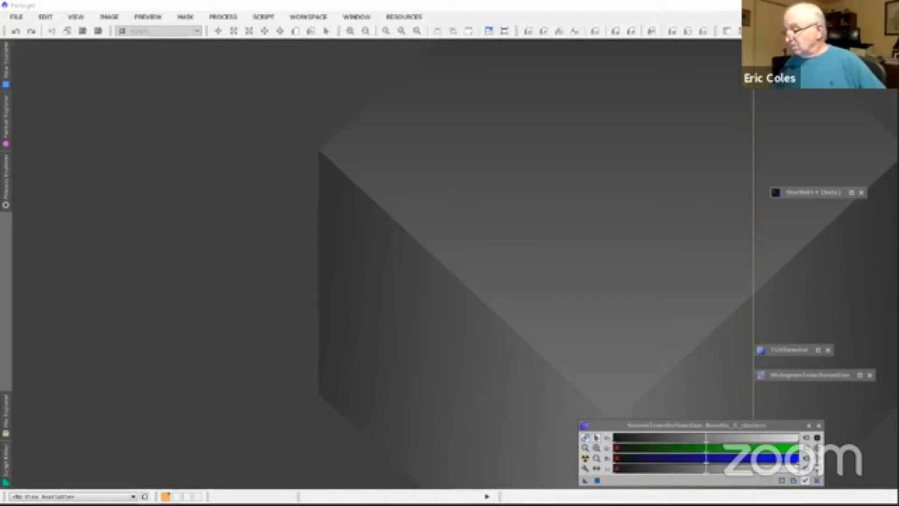
key(alt+Tab)
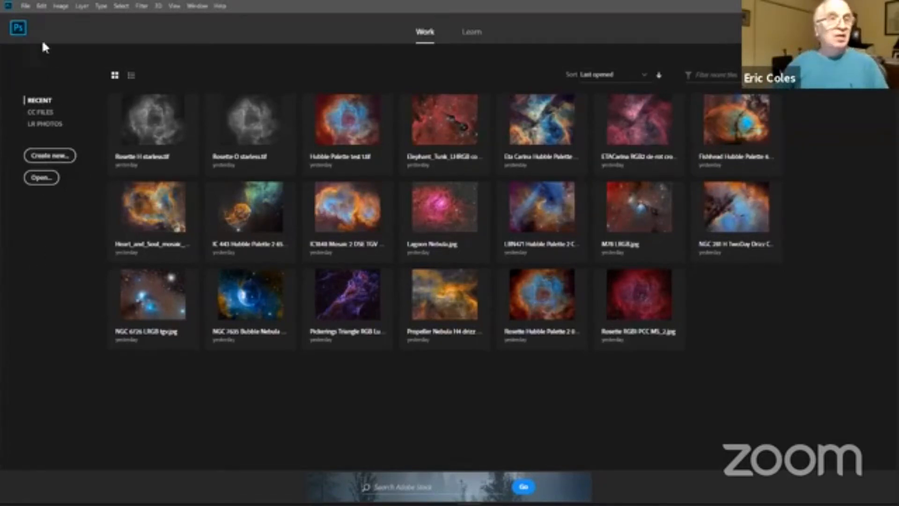
click(25, 7)
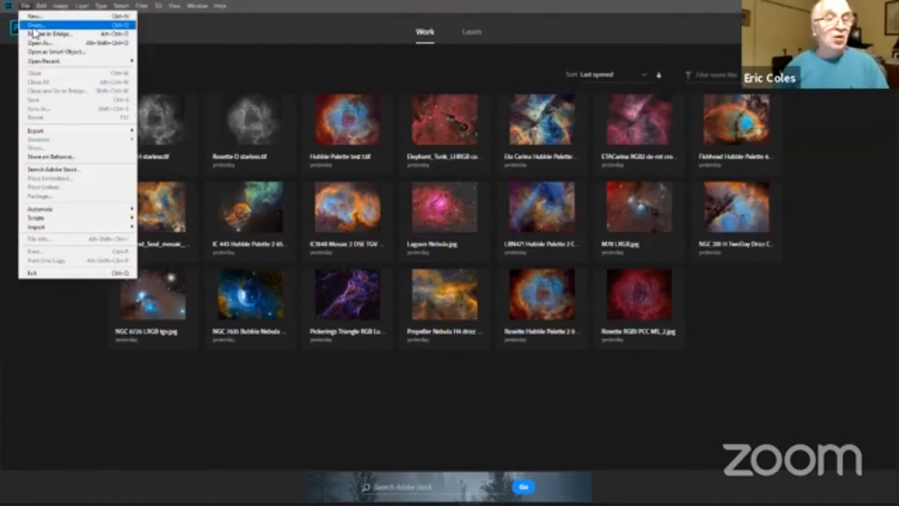
click(34, 26)
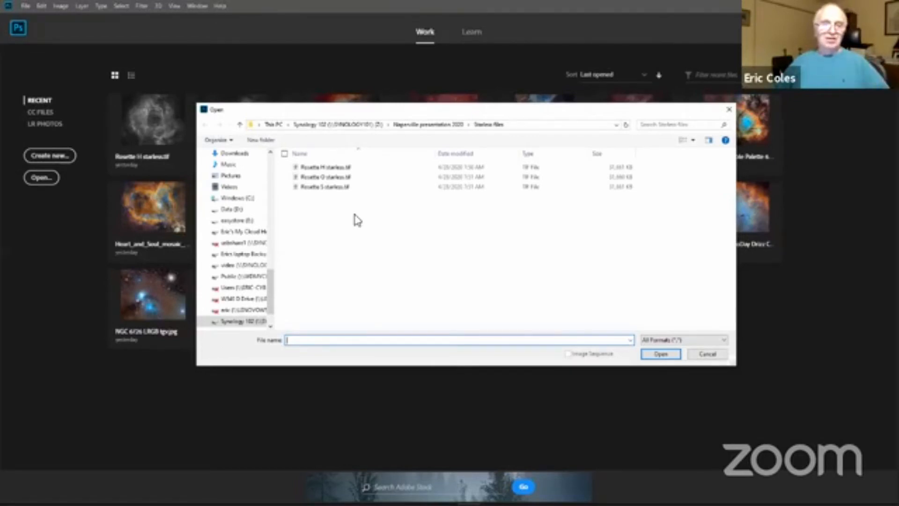
drag(363, 219, 312, 161)
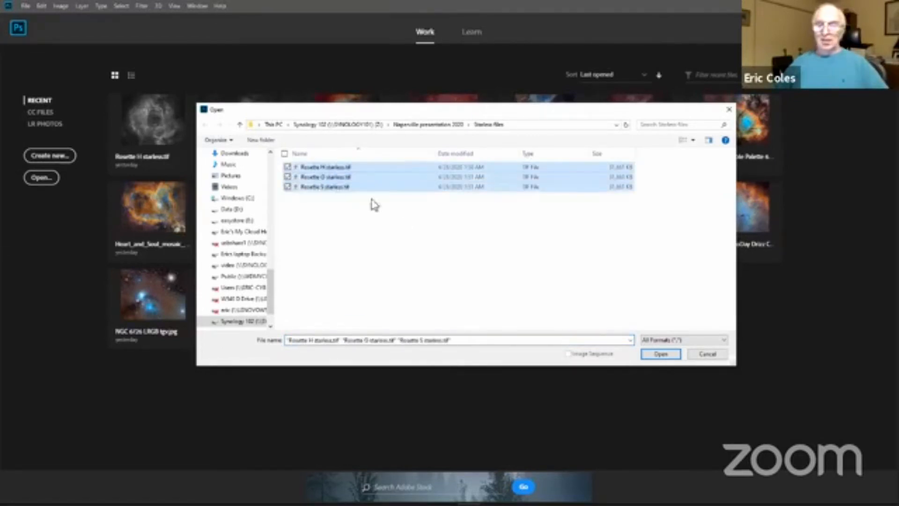
click(661, 354)
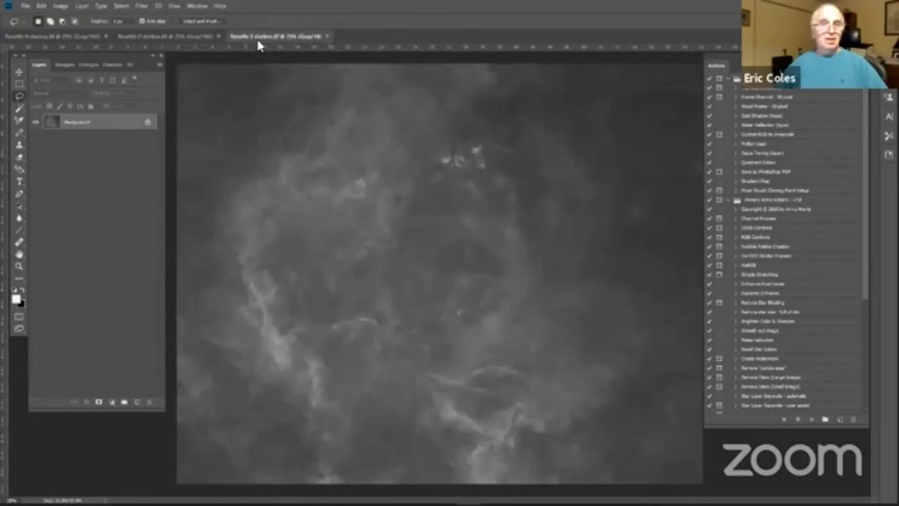
click(186, 39)
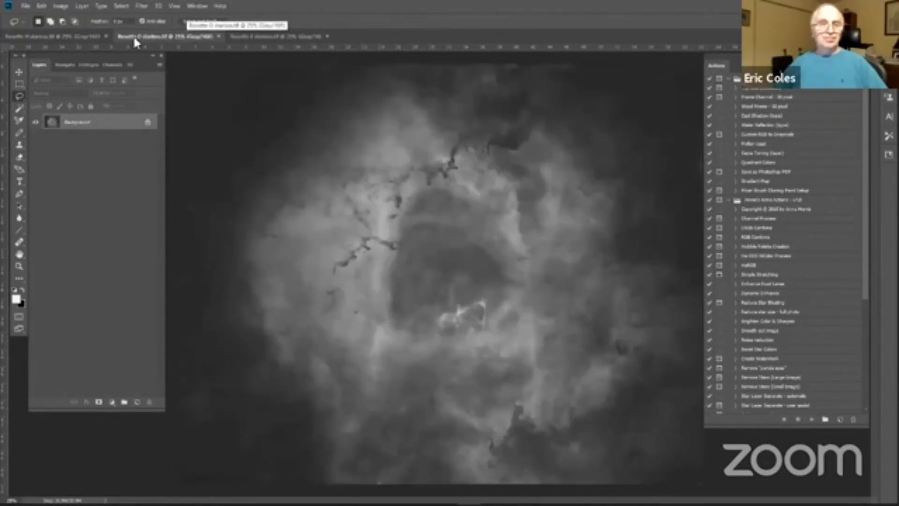
click(92, 41)
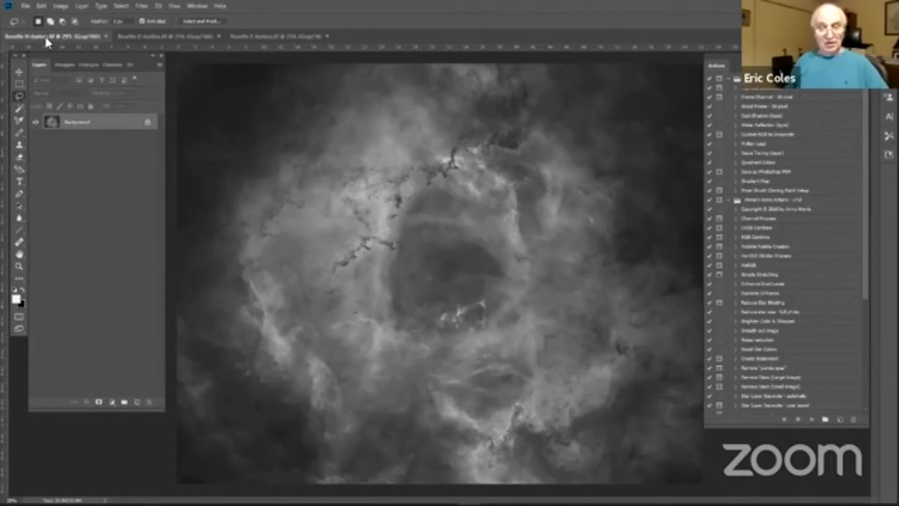
Step: View the Rosette O and S starless images, and return to the Rosette H starless image
click(167, 40)
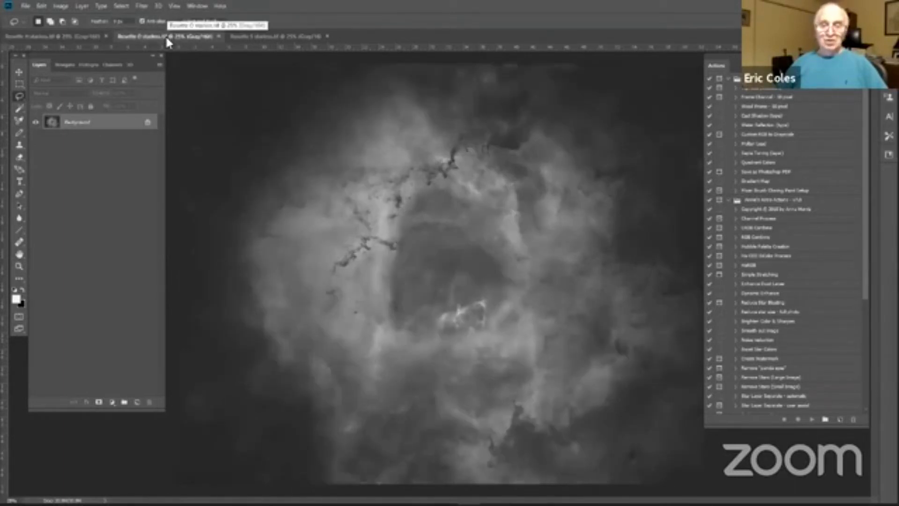
click(268, 41)
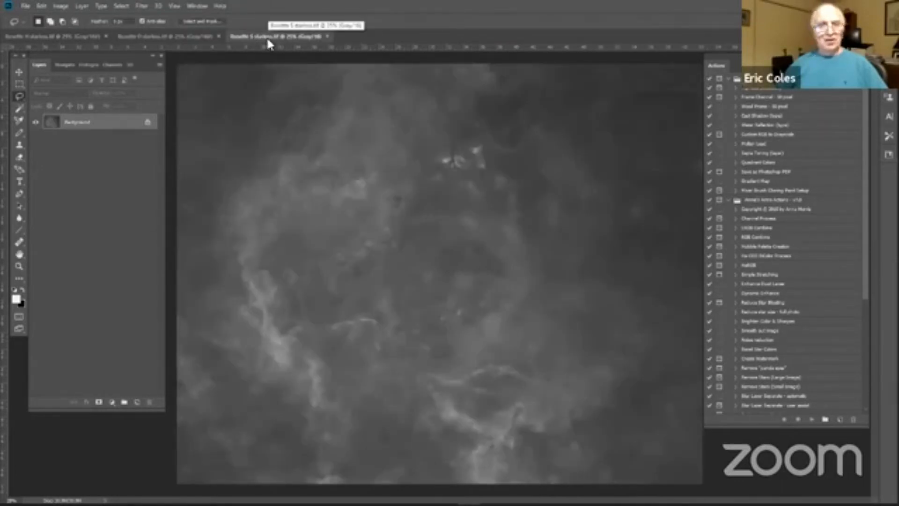
click(61, 41)
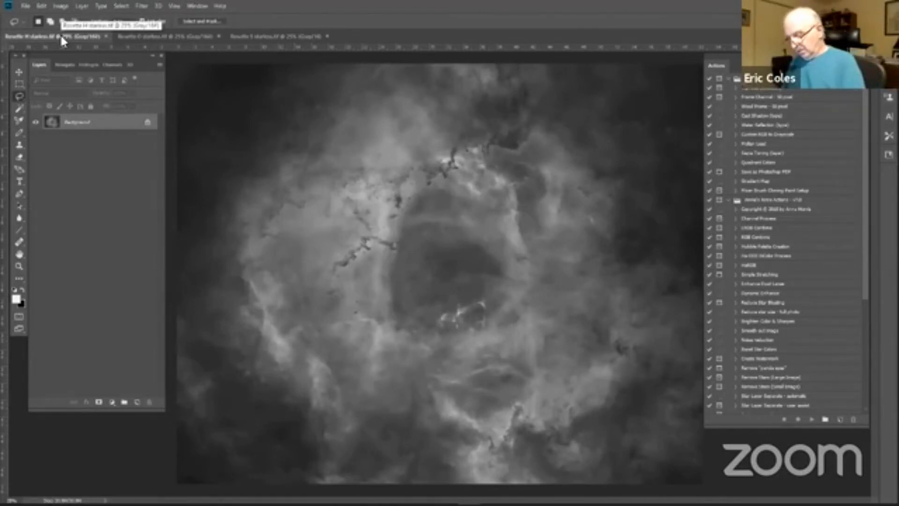
Step: Copy the entire Rosette H starless image and create a new document at clipboard size in RGB Color mode
key(ctrl+a)
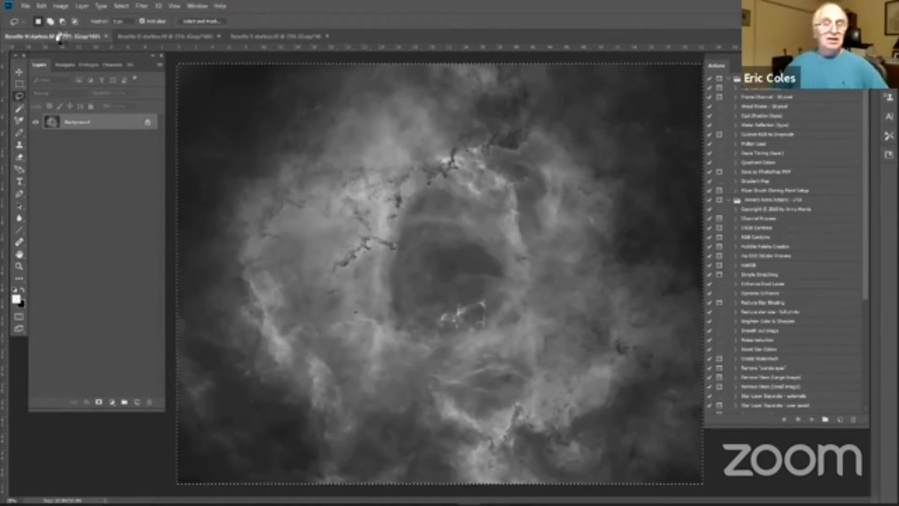
key(ctrl+n)
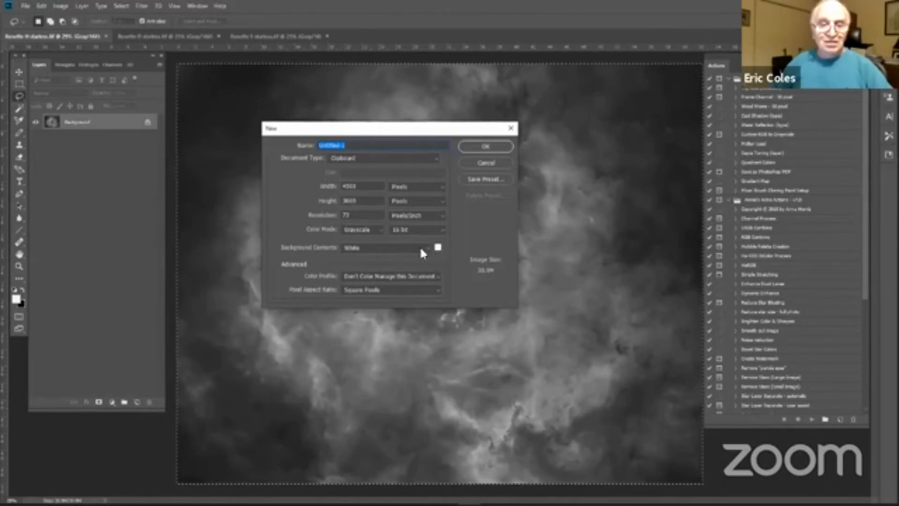
click(379, 229)
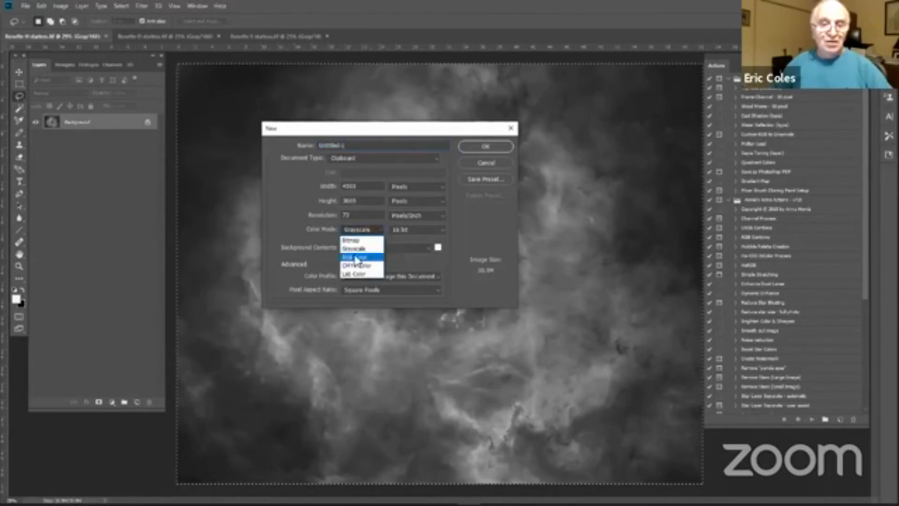
click(354, 257)
click(476, 148)
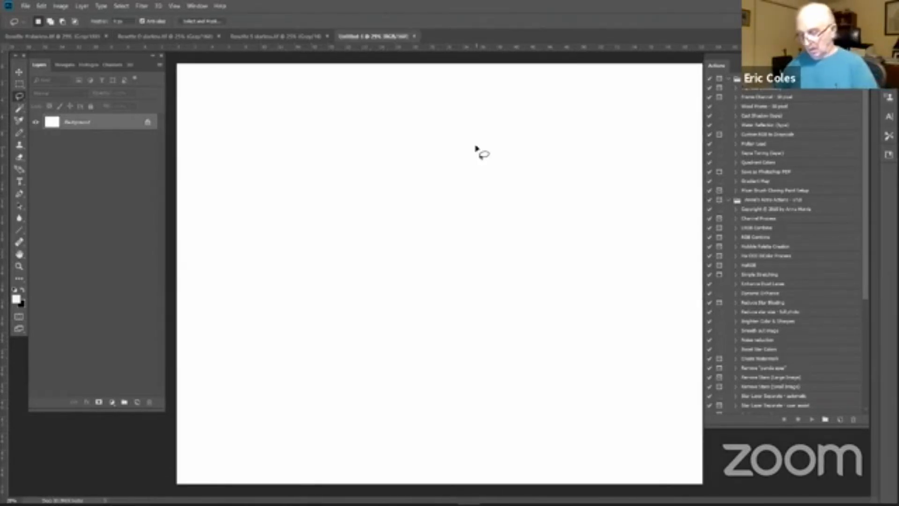
Step: Paste the H image into the new document and merge its layer down into the background
key(ctrl+v)
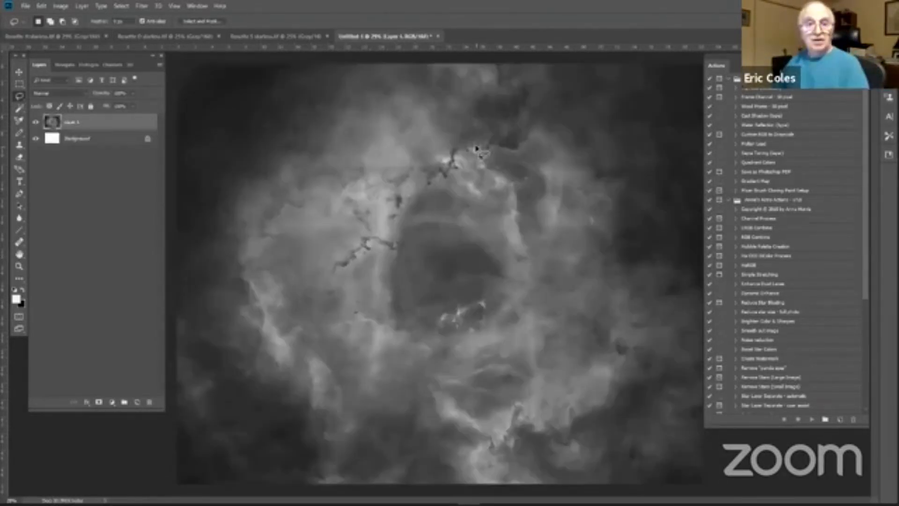
right_click(102, 117)
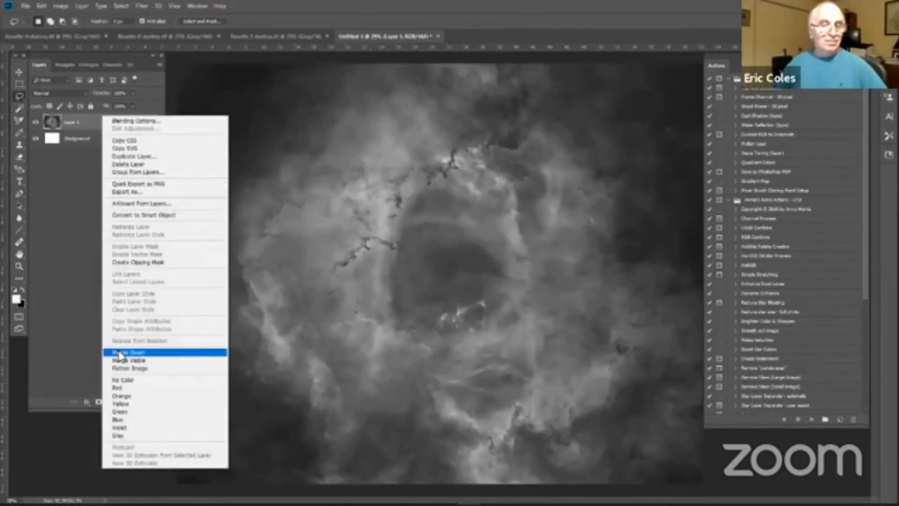
click(121, 352)
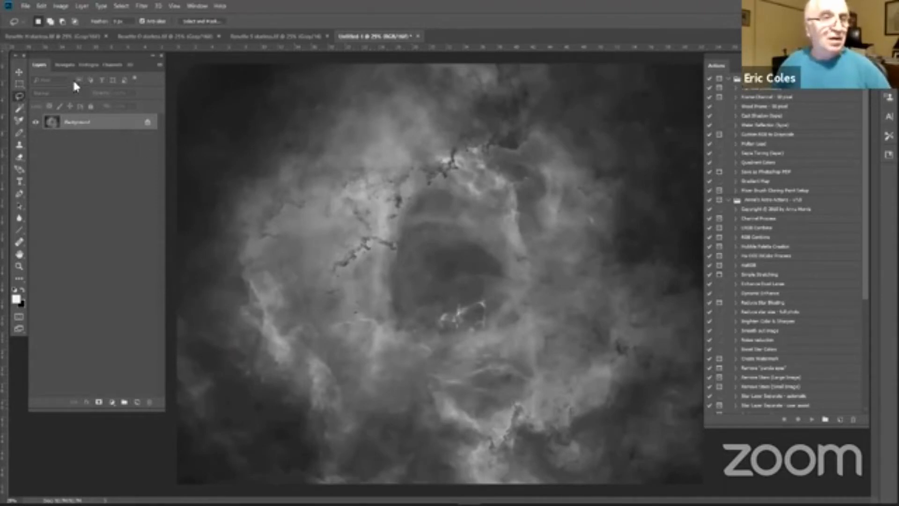
Step: Inspect the Red, Green and Blue channels of the new document one at a time
click(108, 66)
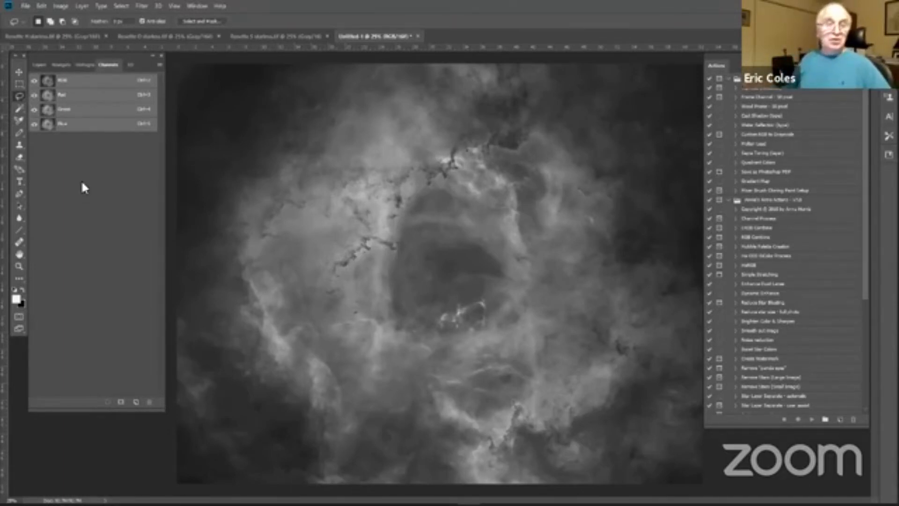
click(84, 100)
click(87, 111)
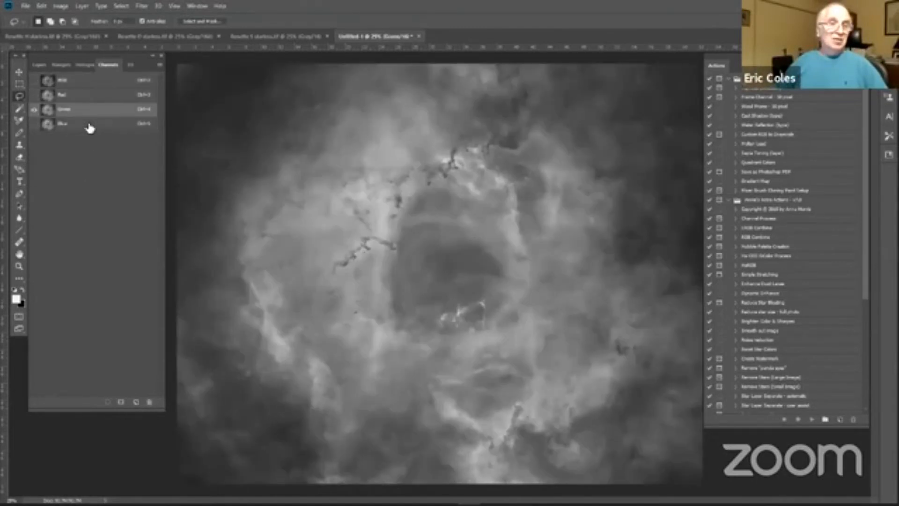
click(89, 128)
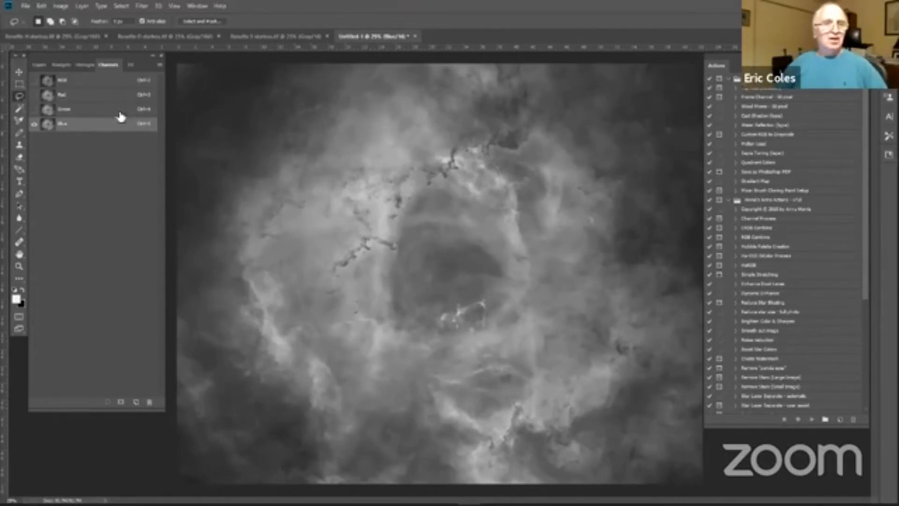
click(84, 99)
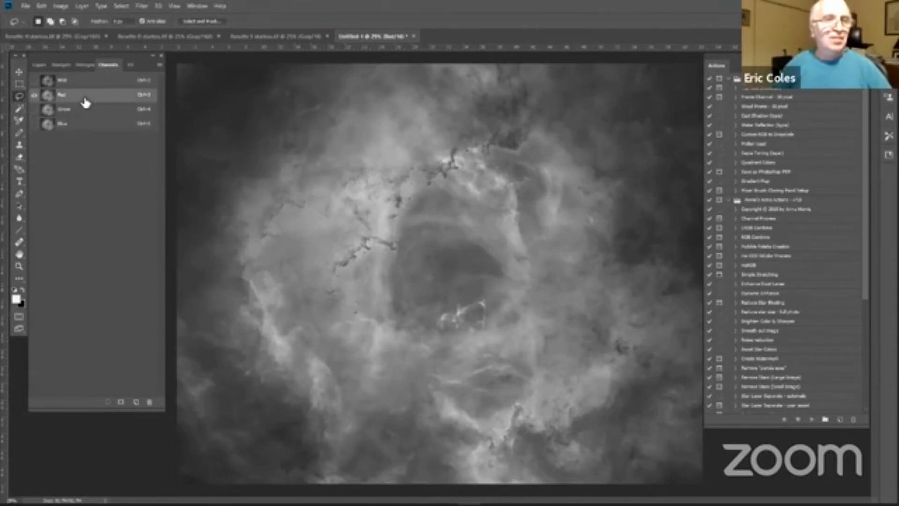
Step: Copy the entire Rosette O starless image and paste it into the new document's Blue channel
click(135, 37)
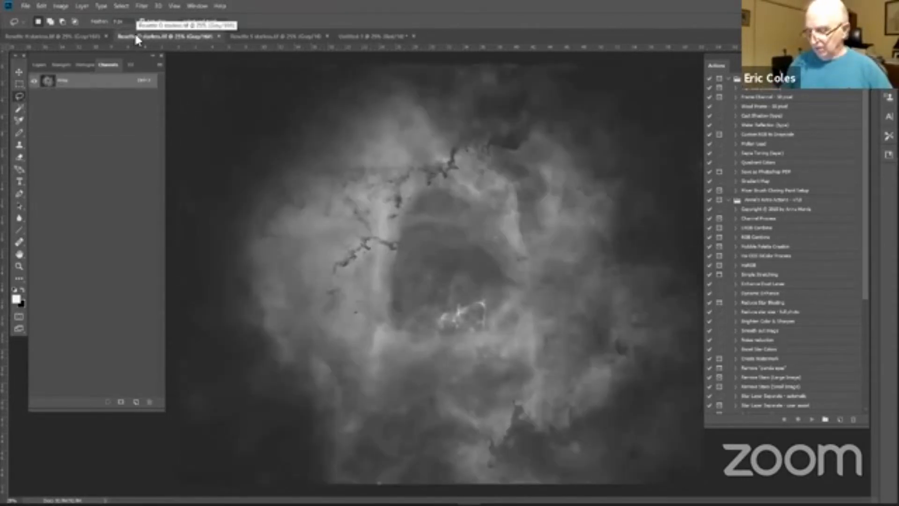
key(ctrl+a)
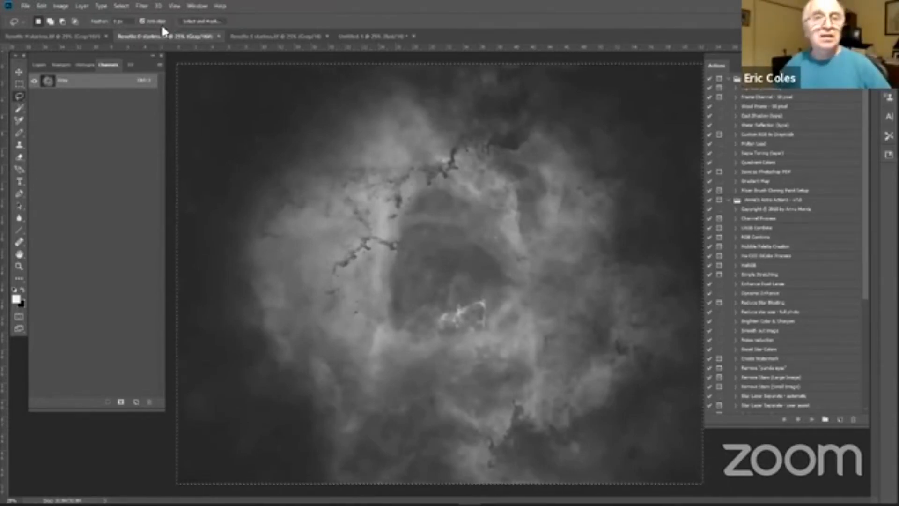
click(351, 36)
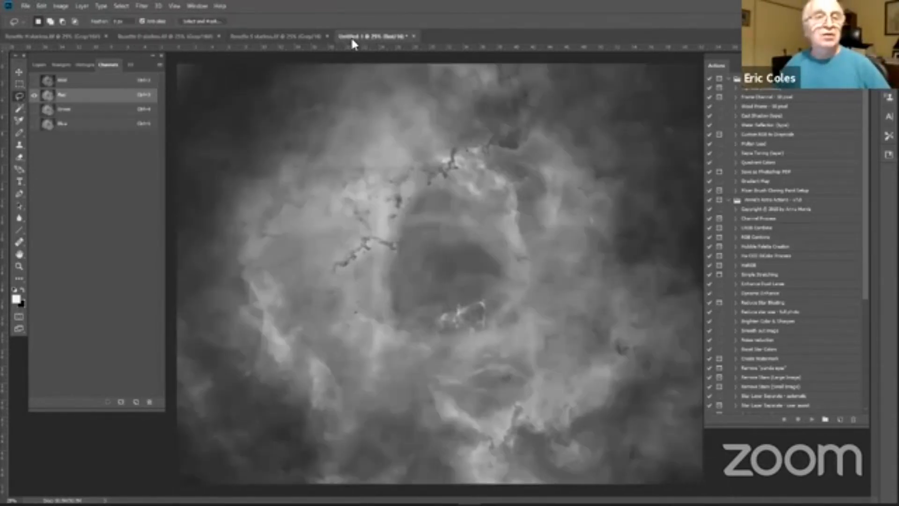
click(94, 126)
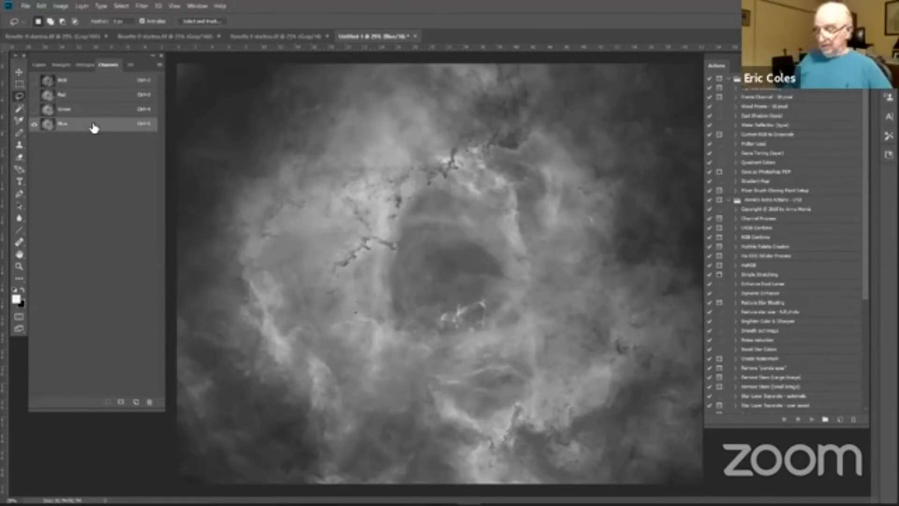
drag(93, 127, 95, 129)
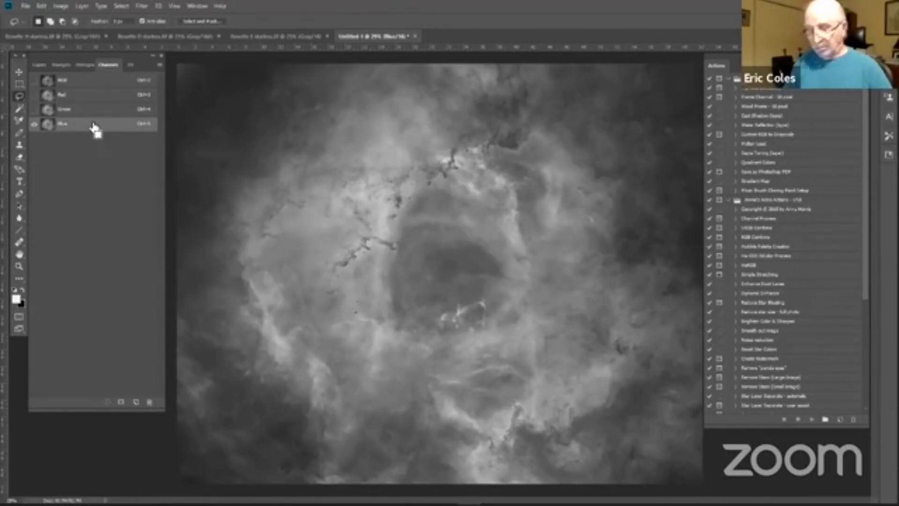
ctrl+click(93, 126)
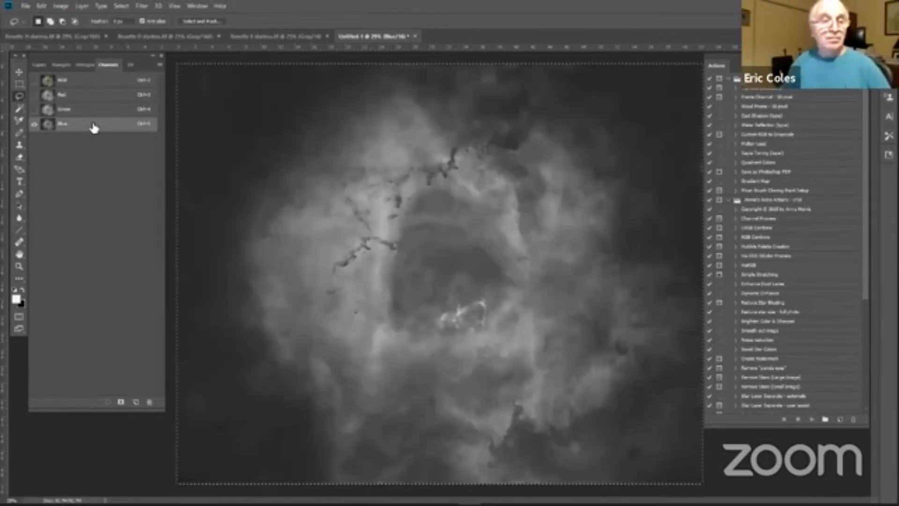
Step: Copy the entire Rosette S starless image into the new document's Red channel and display the RGB composite
click(249, 37)
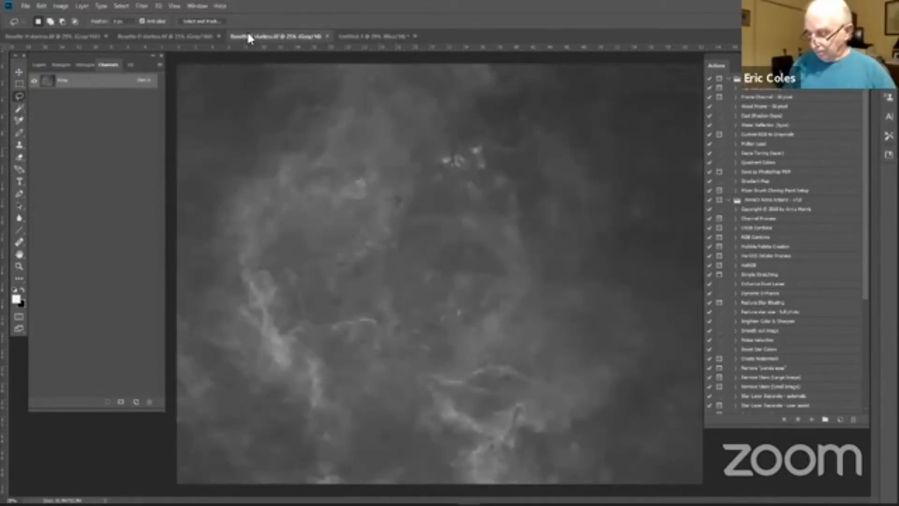
key(ctrl+a)
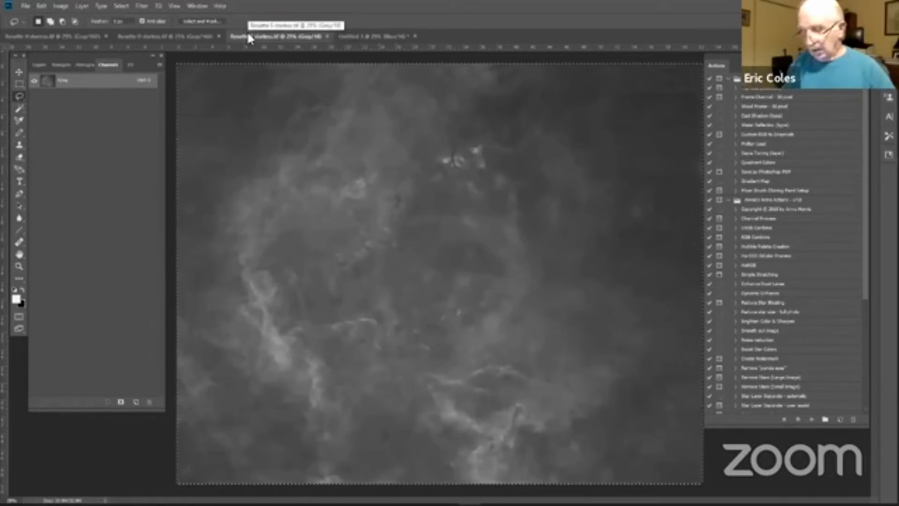
click(366, 41)
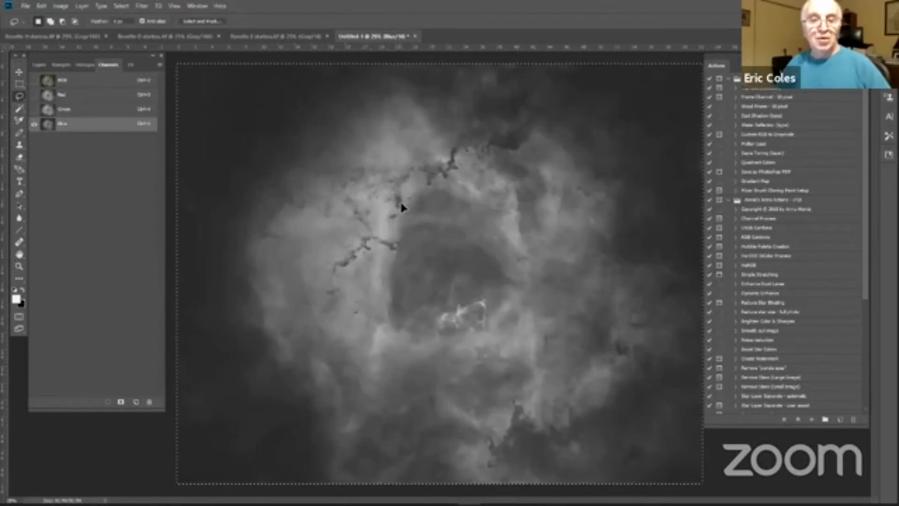
click(92, 97)
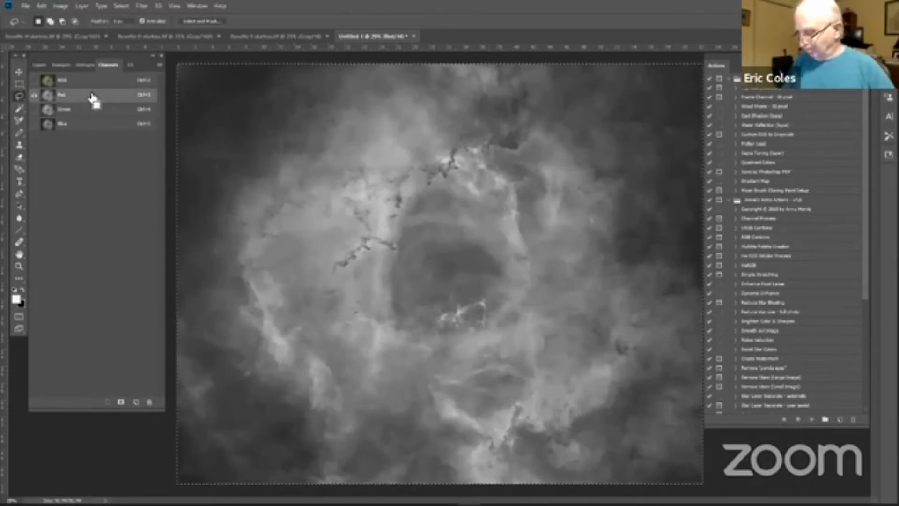
key(ctrl+v)
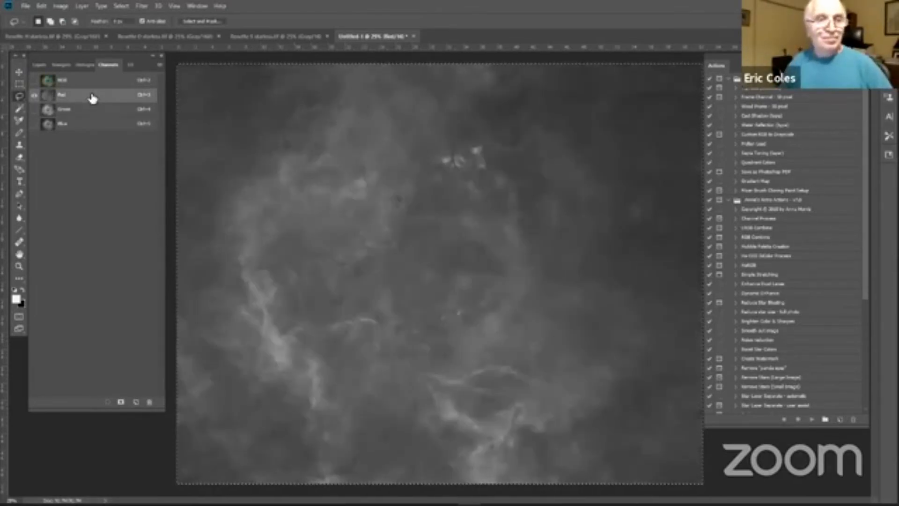
click(92, 89)
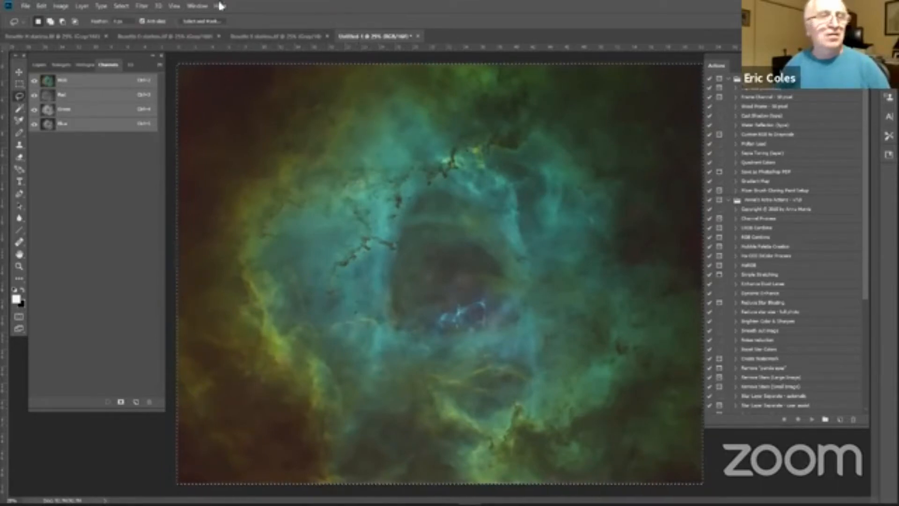
Step: Save the colour composite as a TIFF named Hubble Palette 3 in the Naperville presentation 2020 folder, without image compression
click(25, 5)
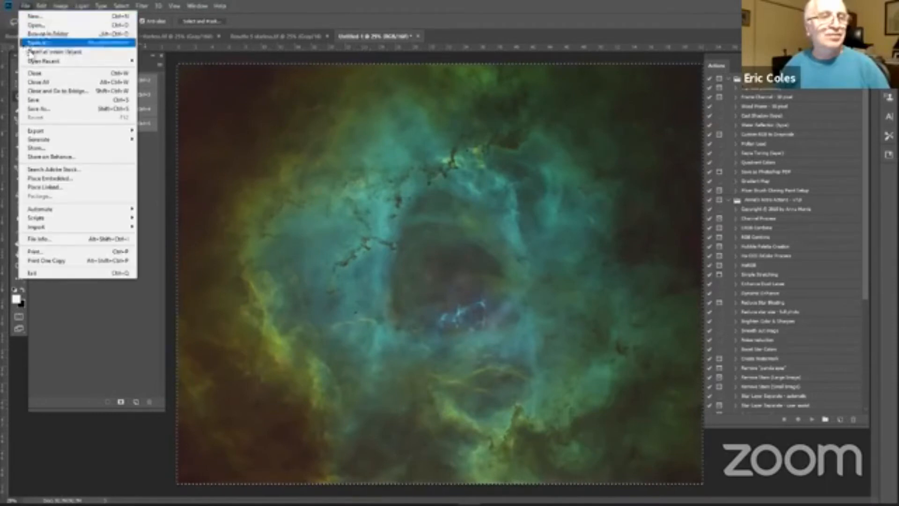
click(38, 105)
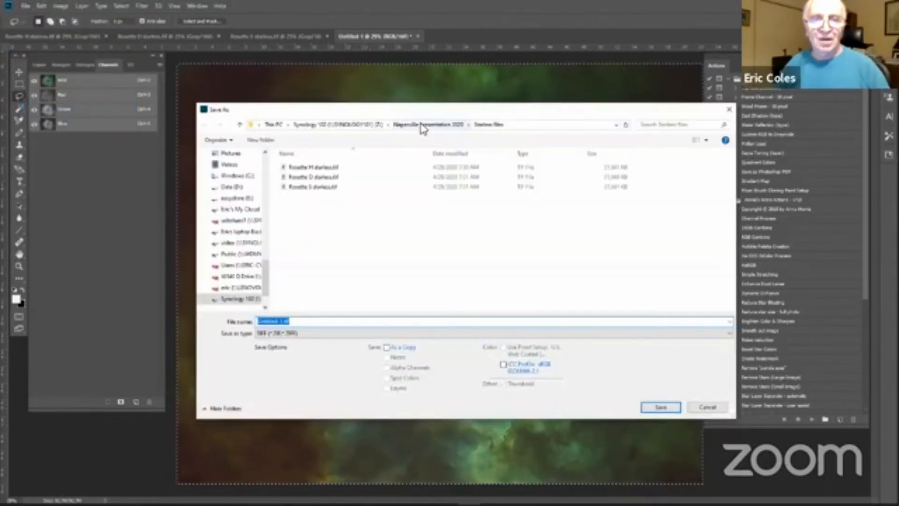
click(423, 126)
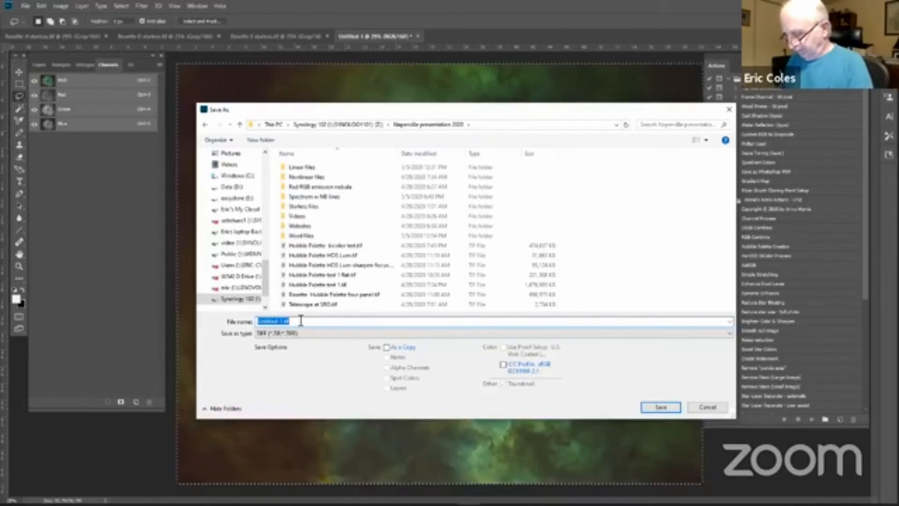
text(Hubble Palet)
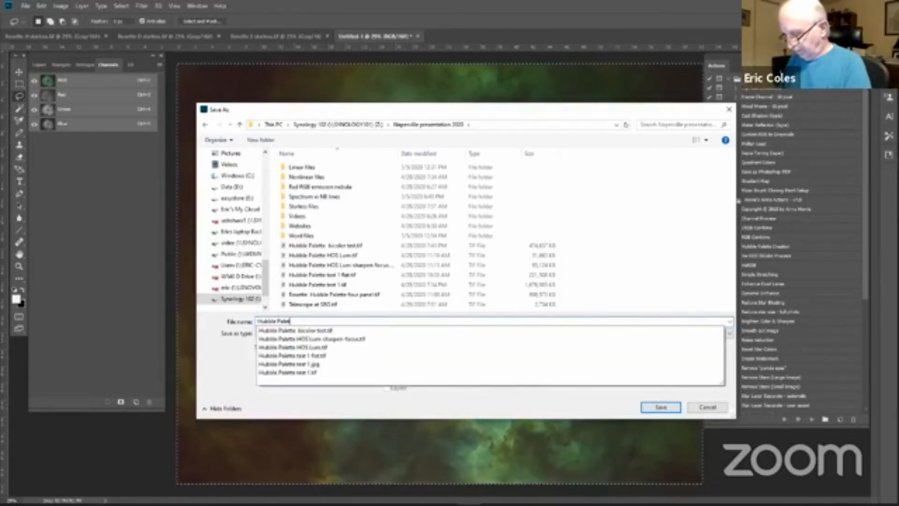
text(te 3)
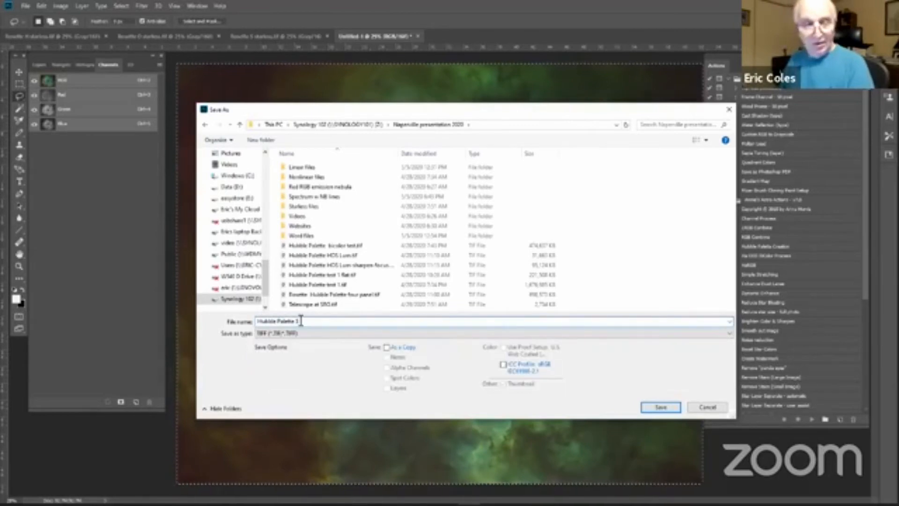
key(Return)
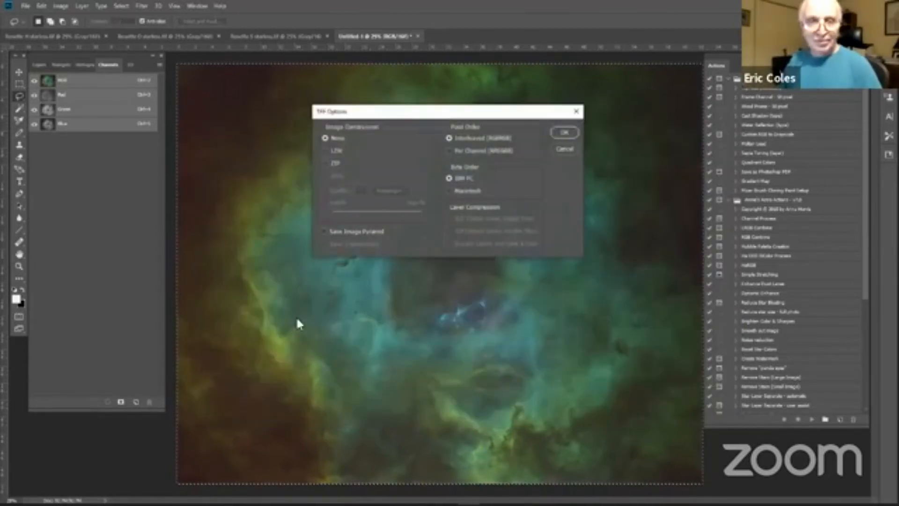
key(Return)
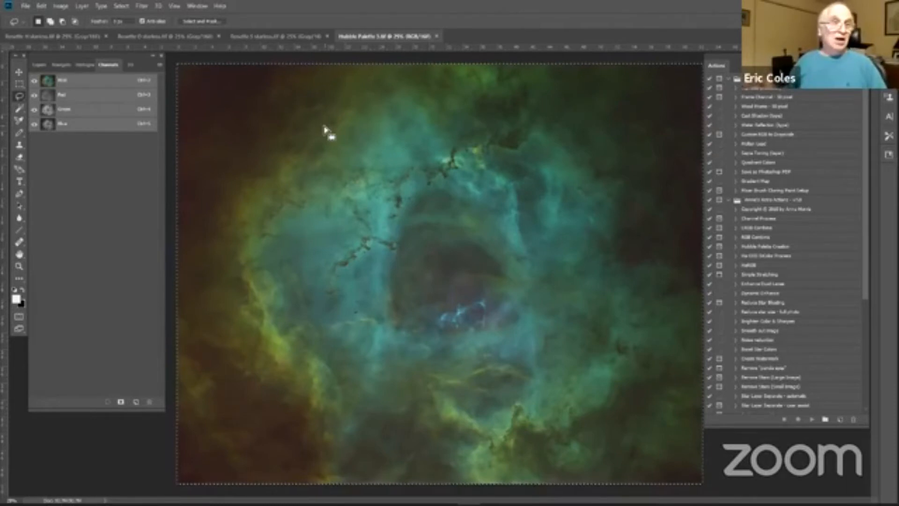
Step: Duplicate the Background layer of the Hubble Palette 3 image
click(41, 64)
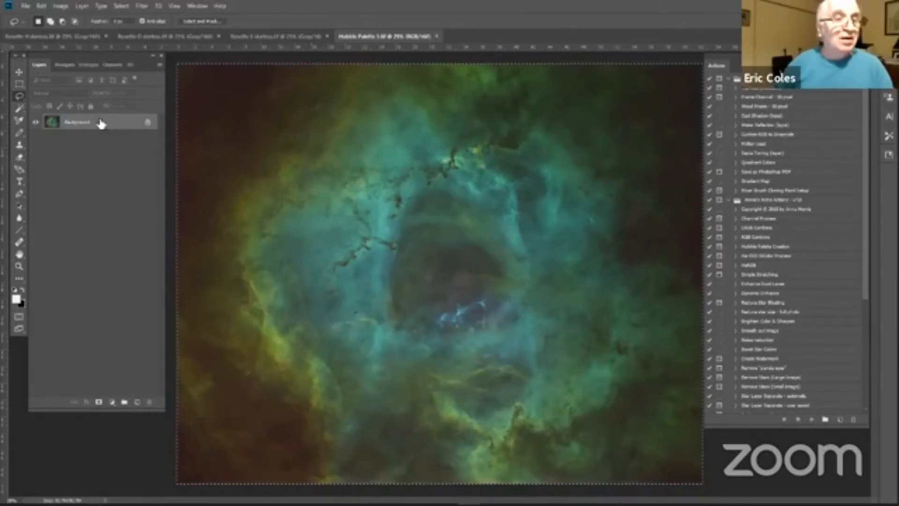
drag(104, 125, 135, 401)
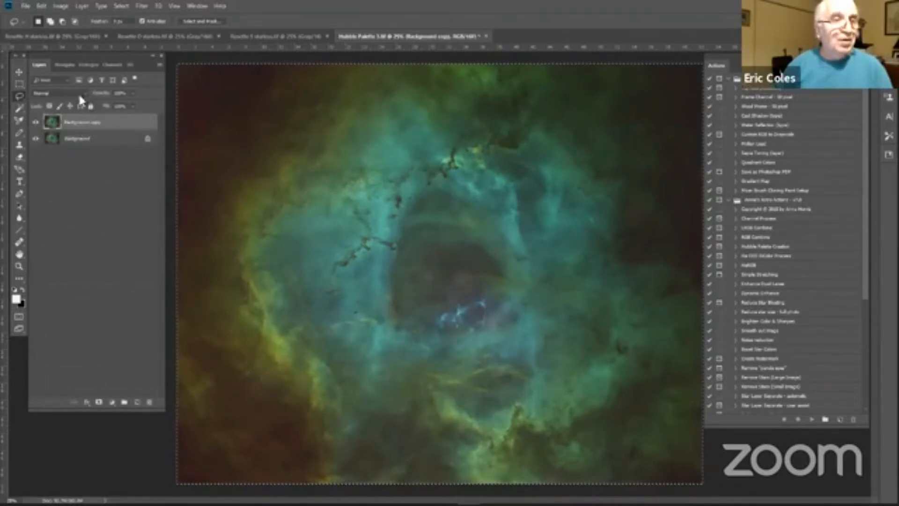
Step: Show the histogram and start a Levels adjustment on the duplicate layer, setting the Red channel's black input to 25 and midtones to 1.20
click(85, 65)
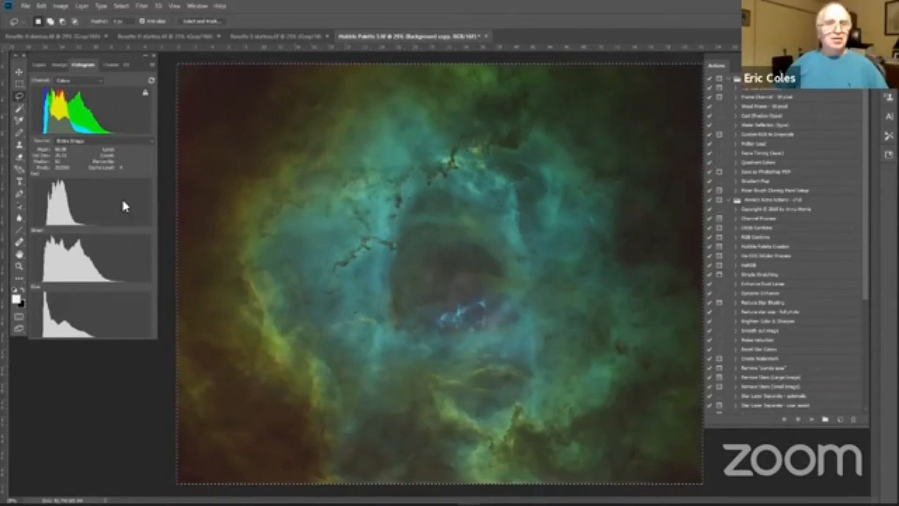
click(61, 6)
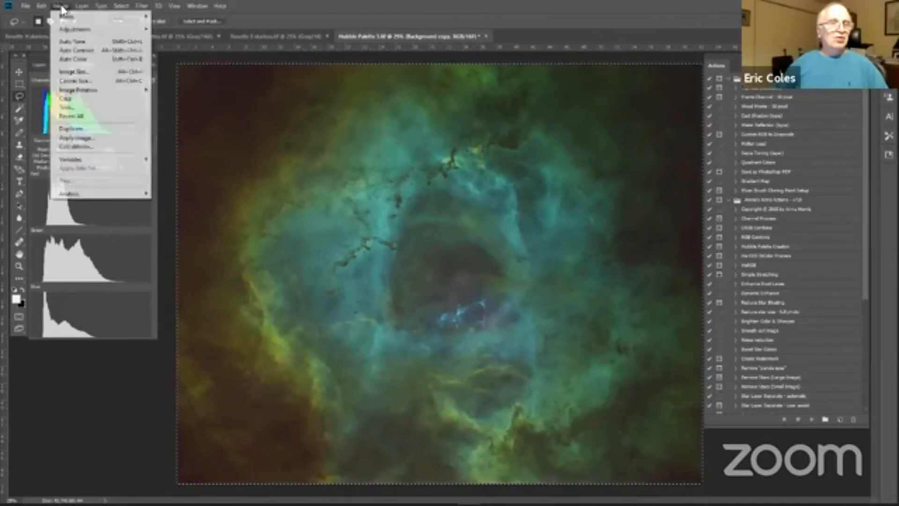
mouse_move(66, 30)
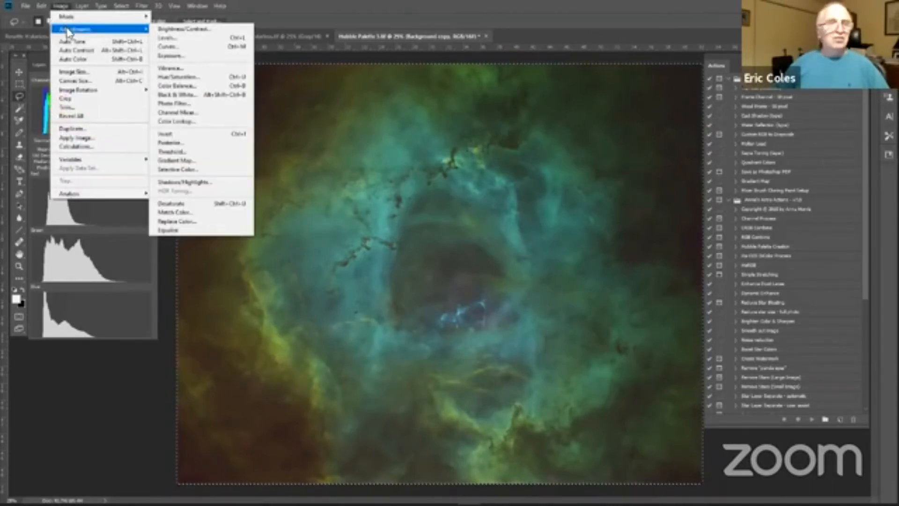
click(163, 38)
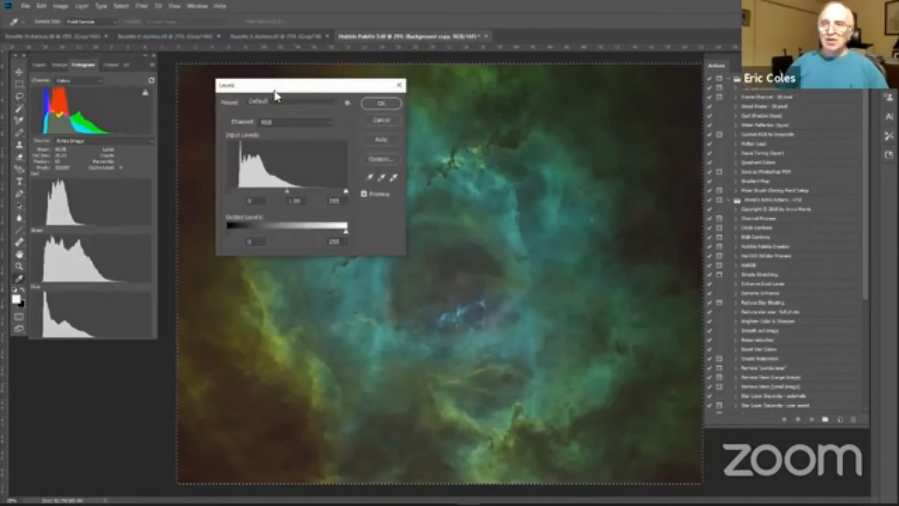
drag(274, 90, 632, 78)
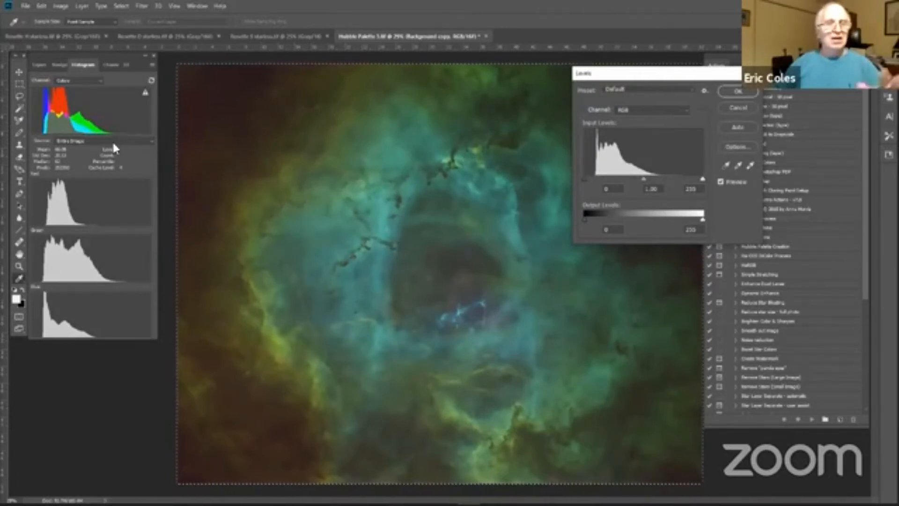
click(687, 111)
click(623, 123)
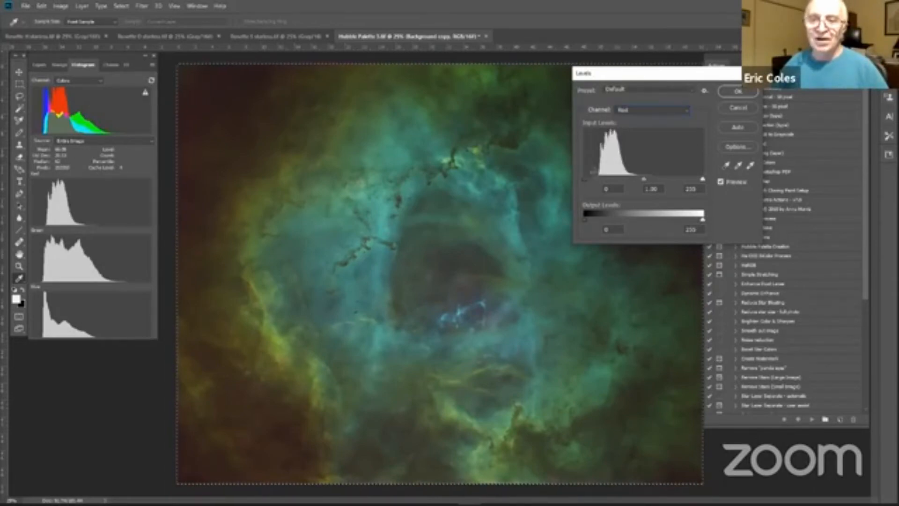
drag(593, 178, 639, 183)
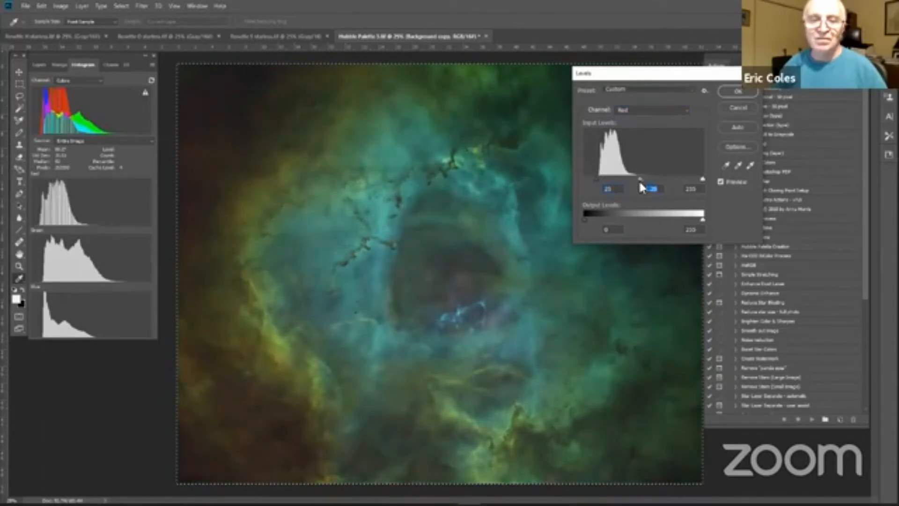
Step: Set the Green channel's black input level to about 19 and its midtones to 0.82
click(683, 114)
click(674, 134)
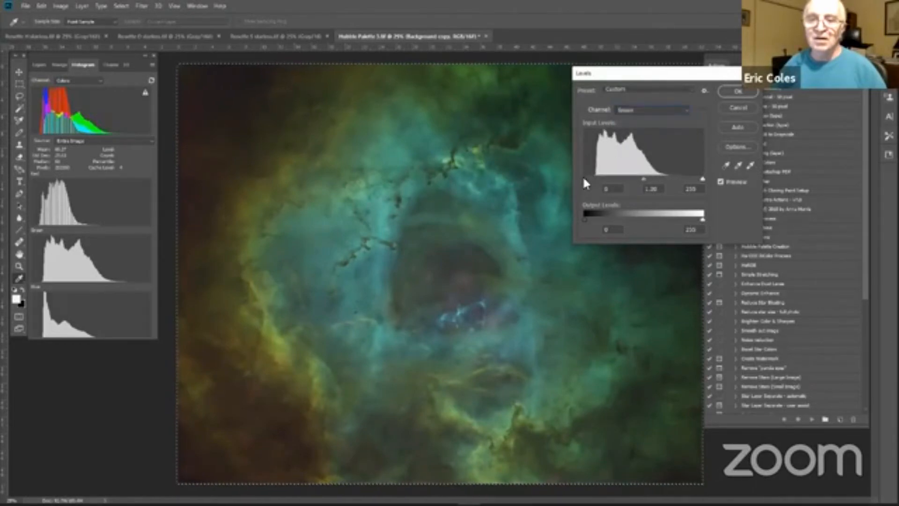
drag(584, 180, 593, 178)
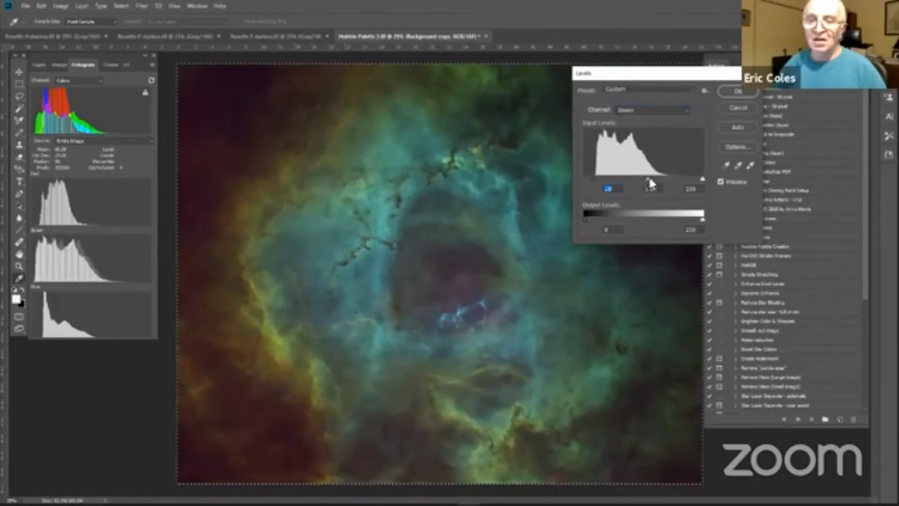
drag(648, 180, 654, 180)
Step: Set the Blue channel's black input level to about 16 and apply the Levels adjustment
click(687, 113)
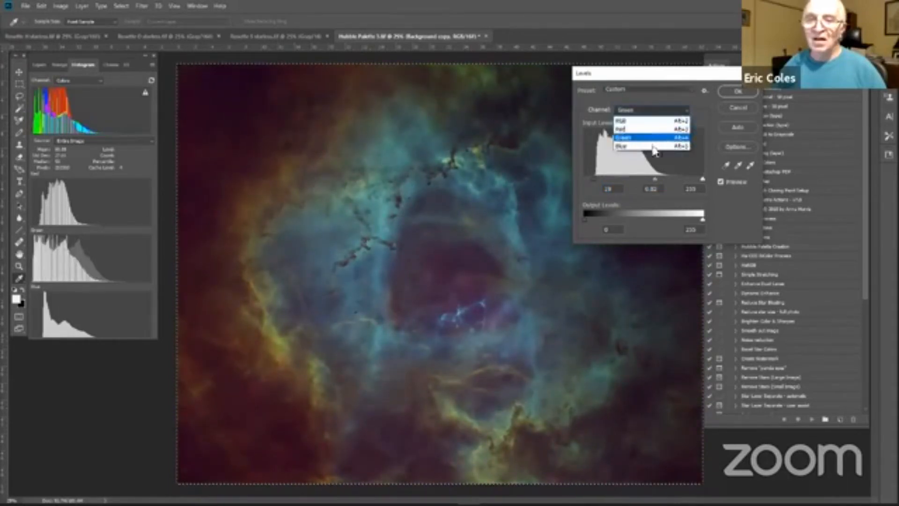
click(630, 145)
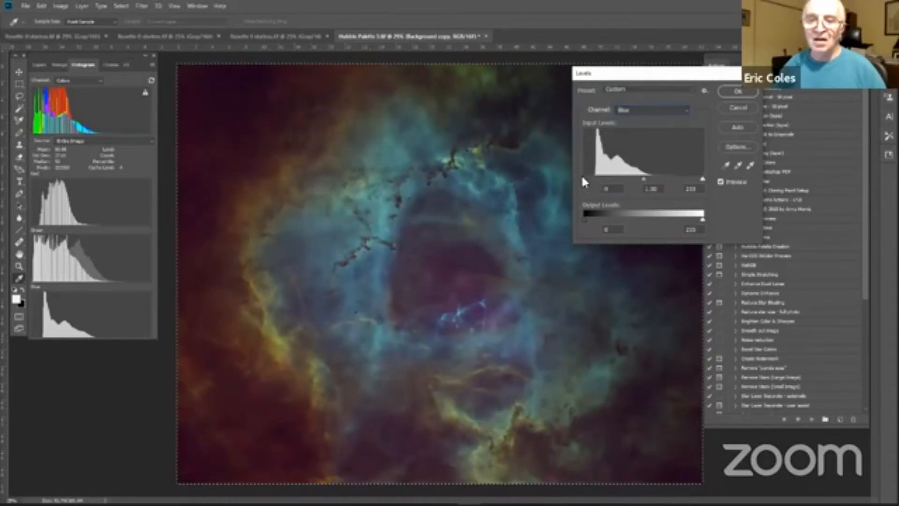
drag(584, 179, 592, 180)
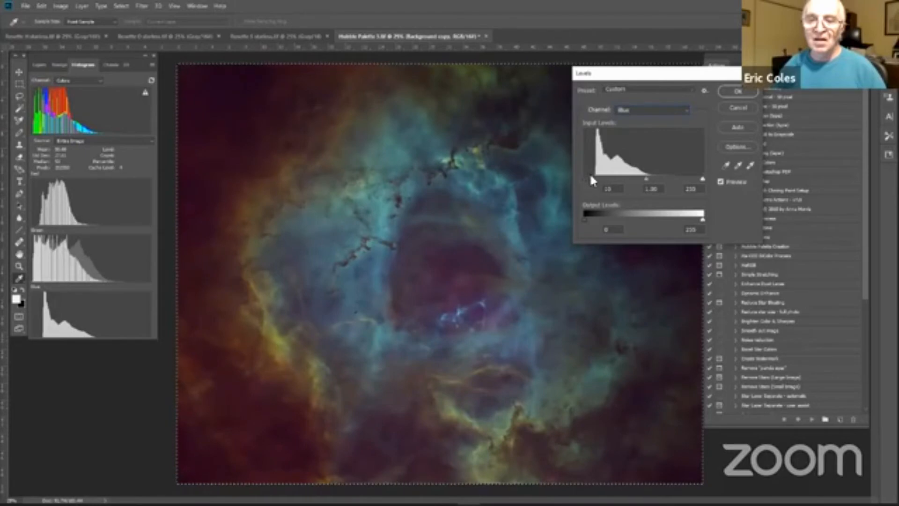
click(727, 92)
key(l)
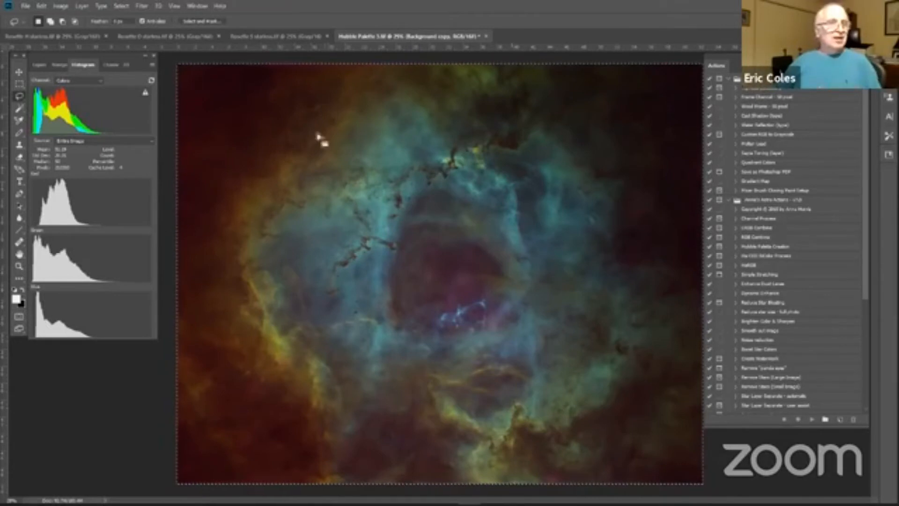
Step: Duplicate the levels-adjusted Background copy layer and rename the original copy beneath it Levels
click(40, 64)
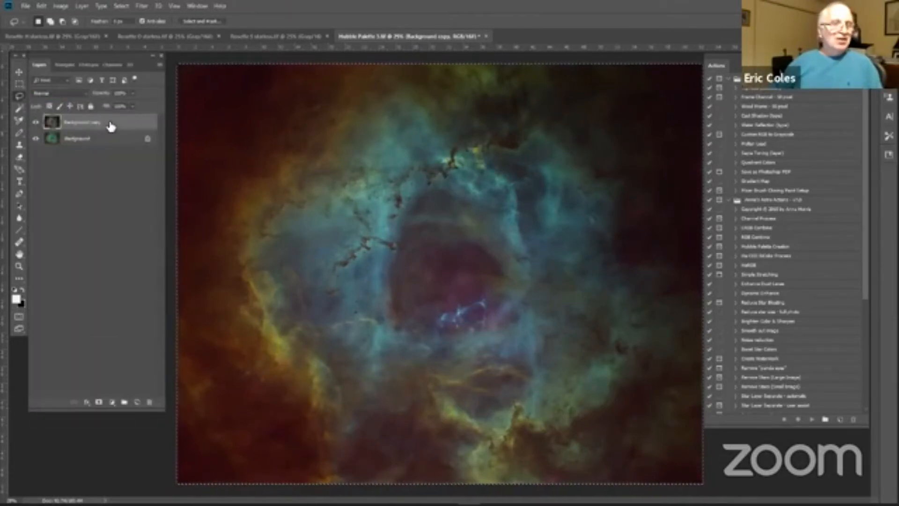
drag(109, 126, 137, 402)
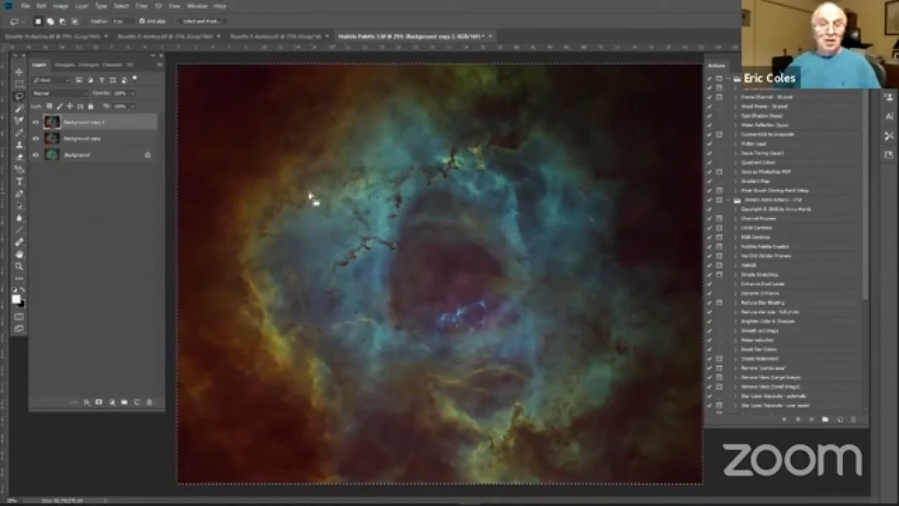
double_click(76, 140)
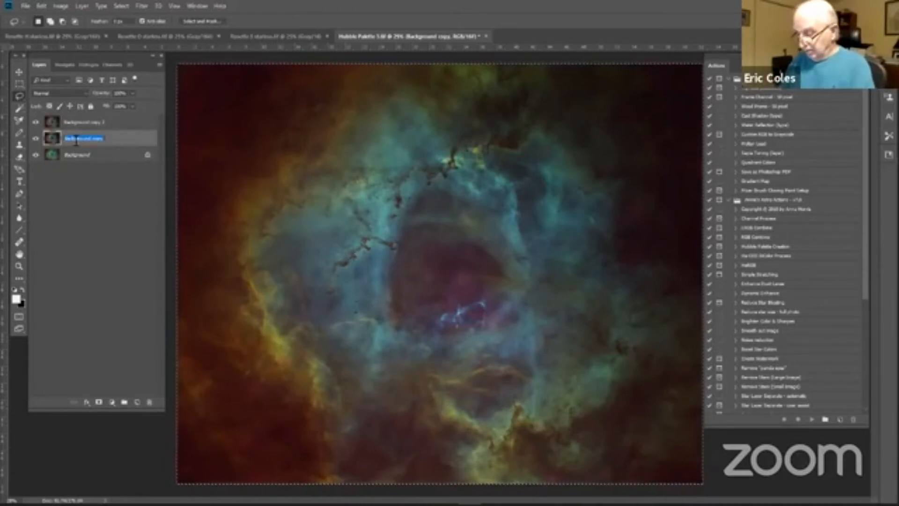
text(Levels)
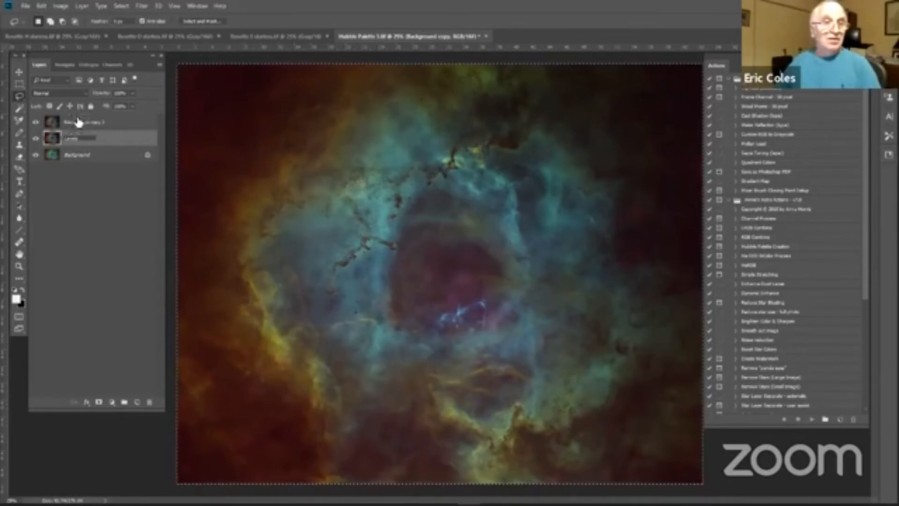
Step: Rename the new topmost duplicate layer Franks
double_click(74, 122)
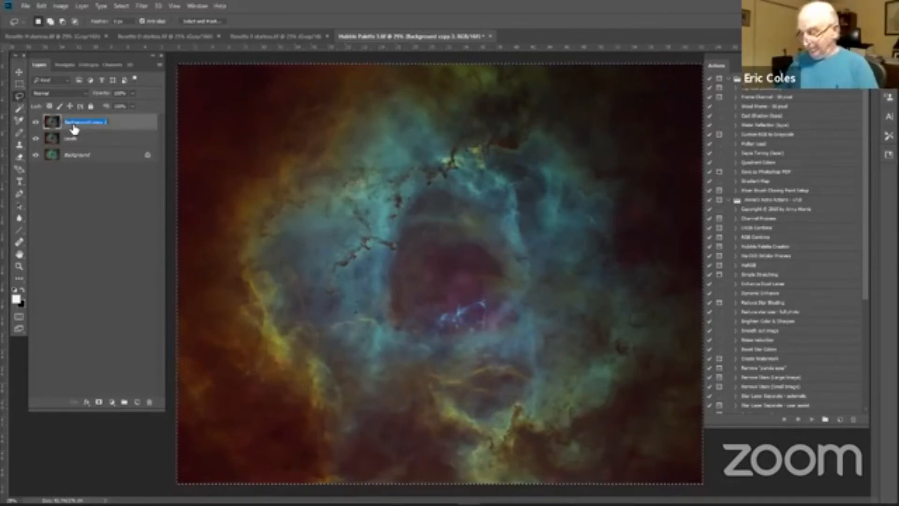
text(Curve)
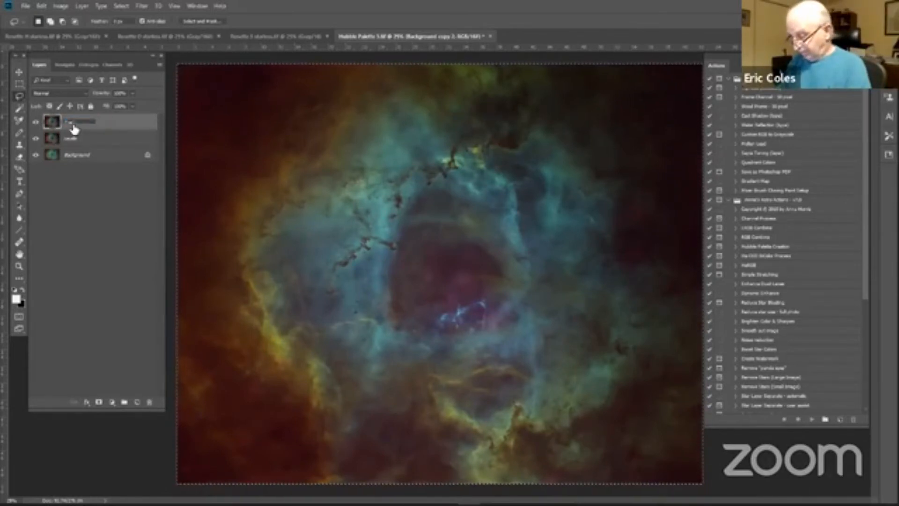
text(tal)
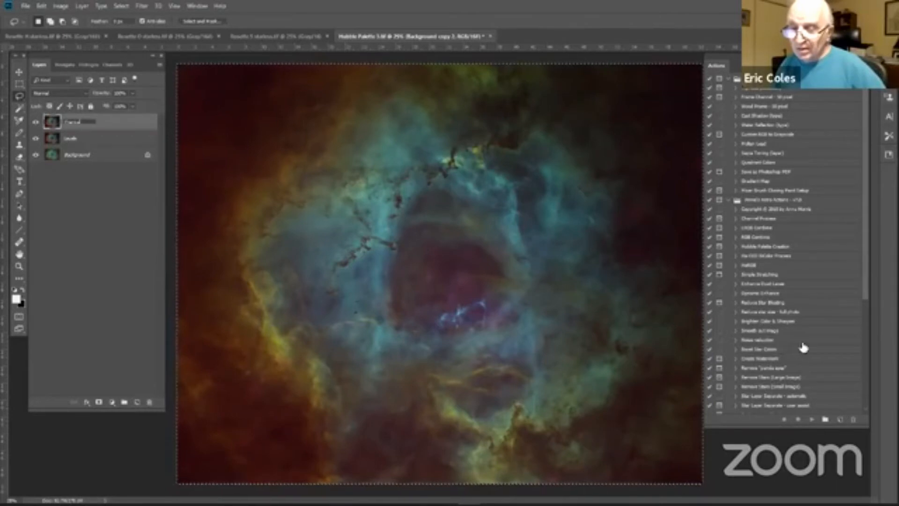
key(Return)
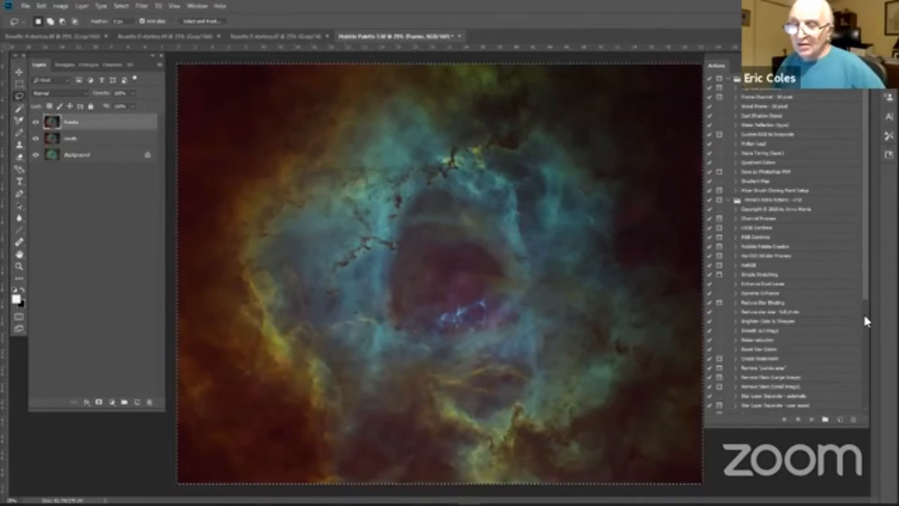
Step: Run the Tone Map Adjustment action from the Tone Mapping 1 set on the top layer and deselect the image
drag(864, 294, 874, 369)
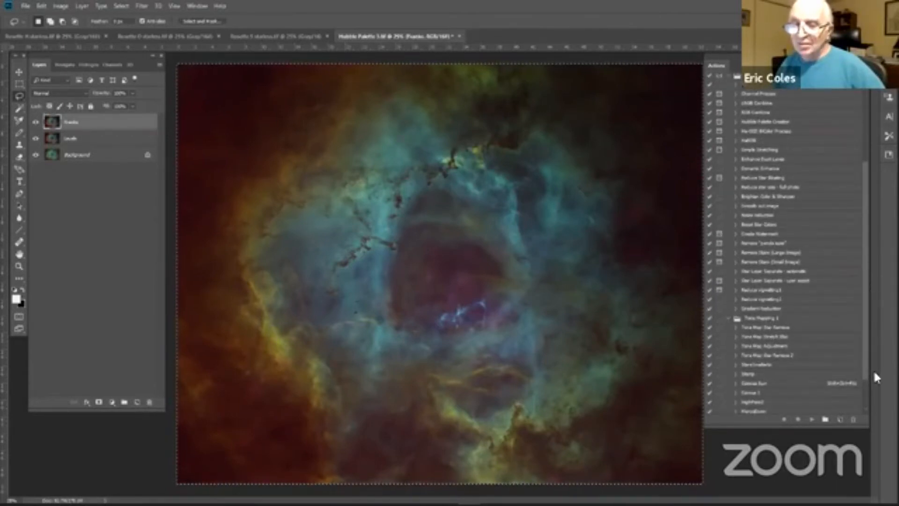
click(752, 347)
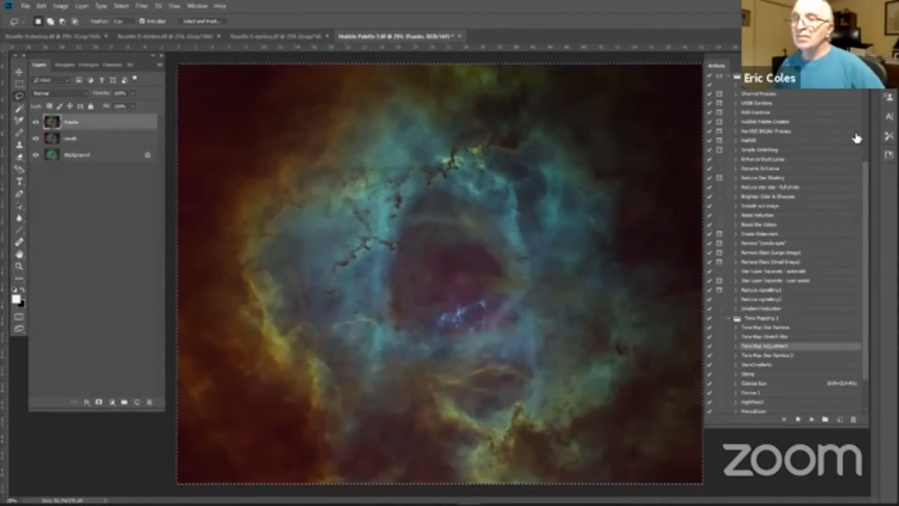
click(864, 65)
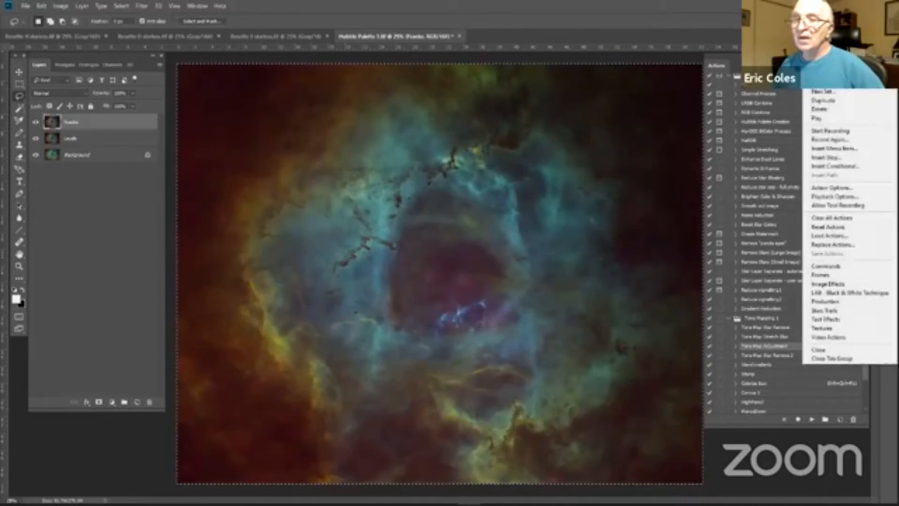
click(815, 120)
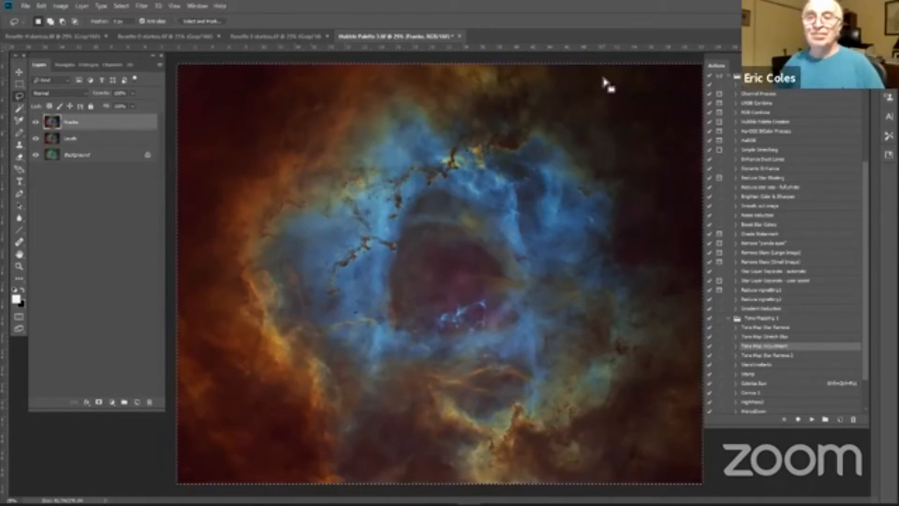
click(599, 62)
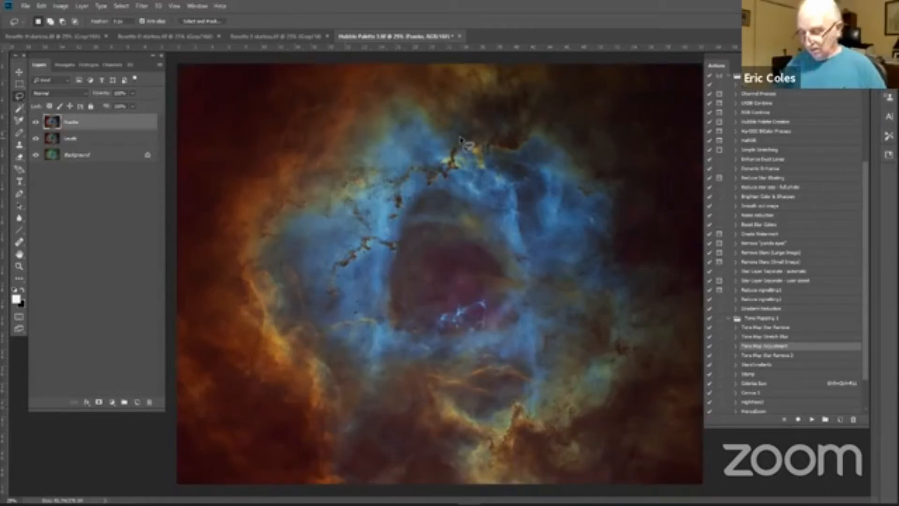
Step: Save the Hubble Palette 3 TIFF with its layers included, using no image compression and RLE layer compression
key(ctrl+s)
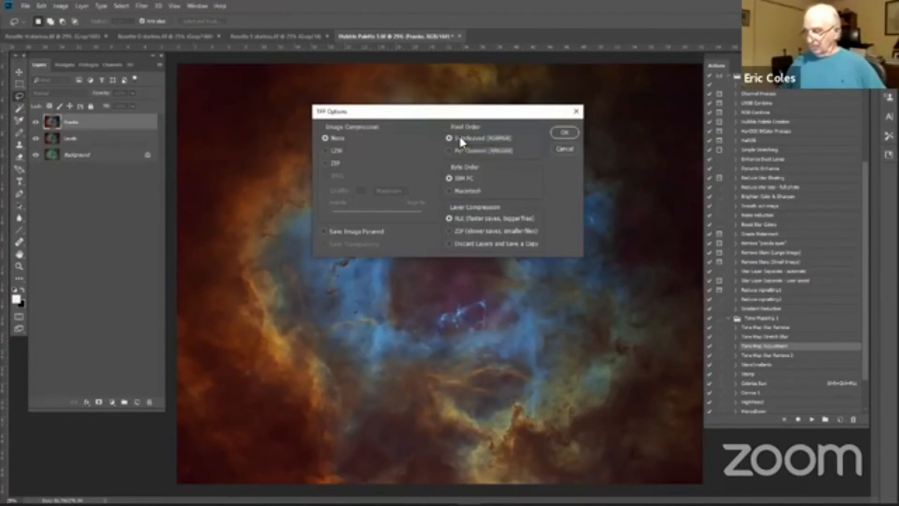
key(Return)
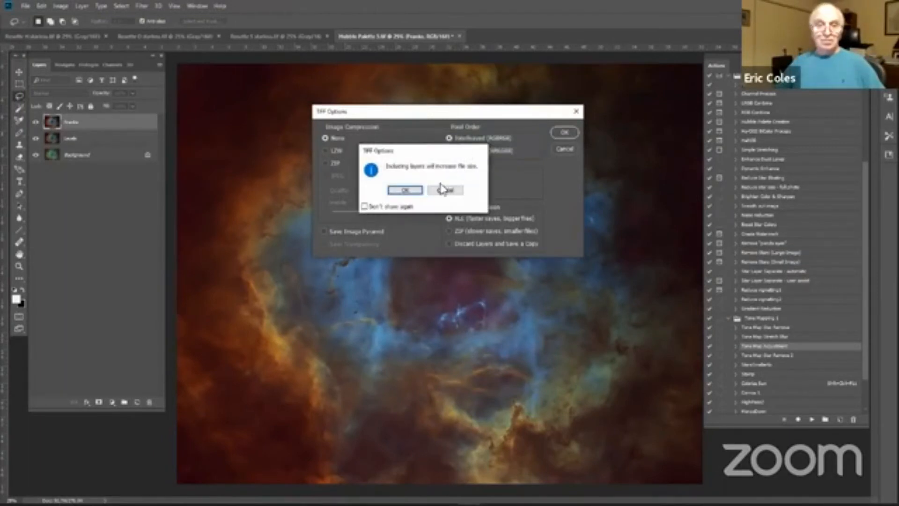
click(405, 190)
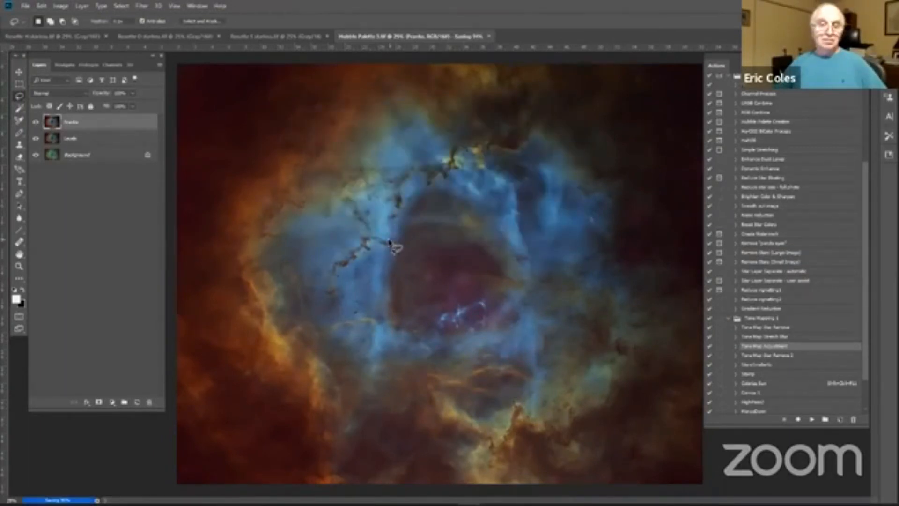
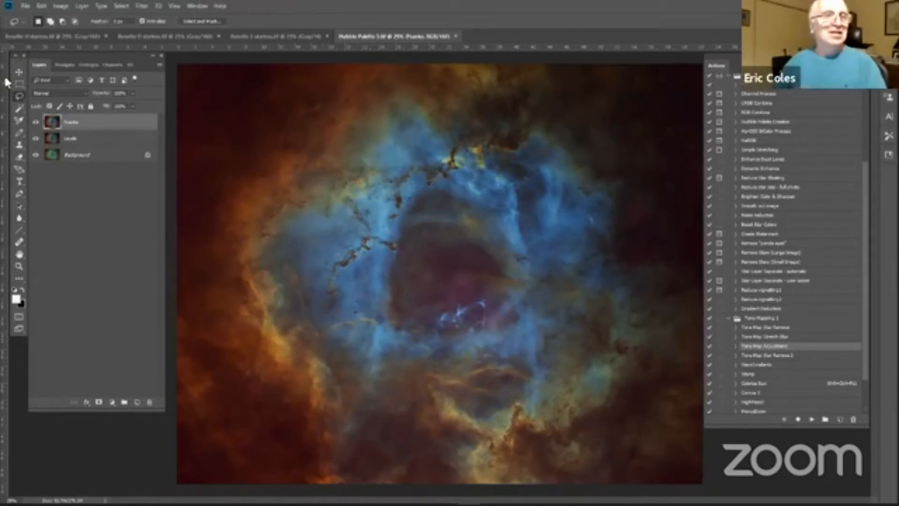
Step: Open Rosette H.tif from the Nonlinear files folder
click(25, 7)
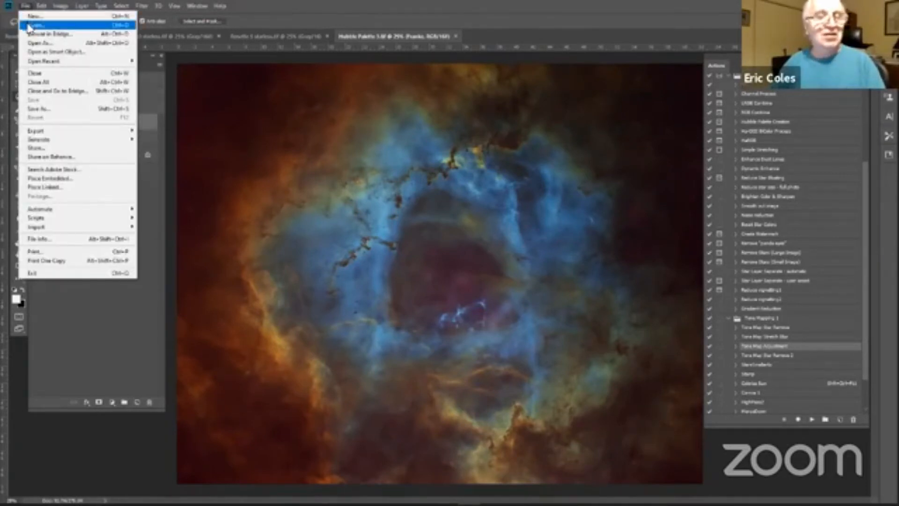
click(30, 25)
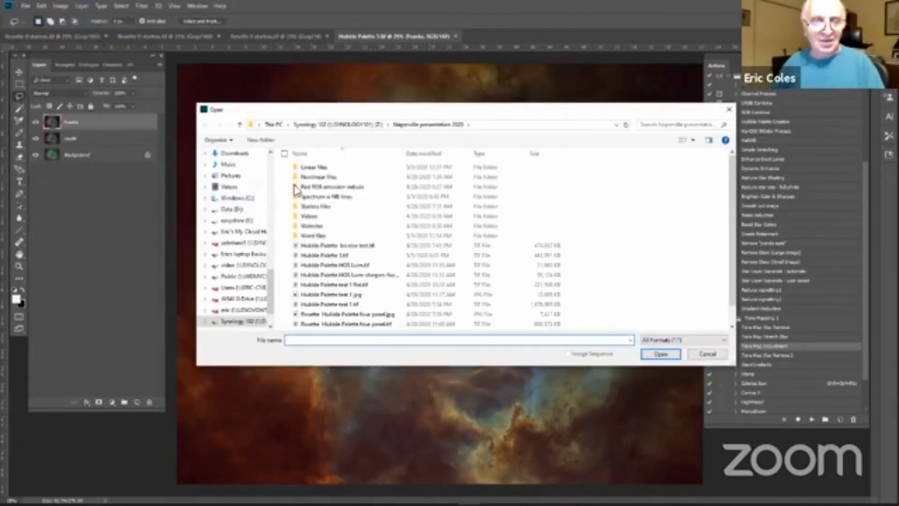
double_click(318, 178)
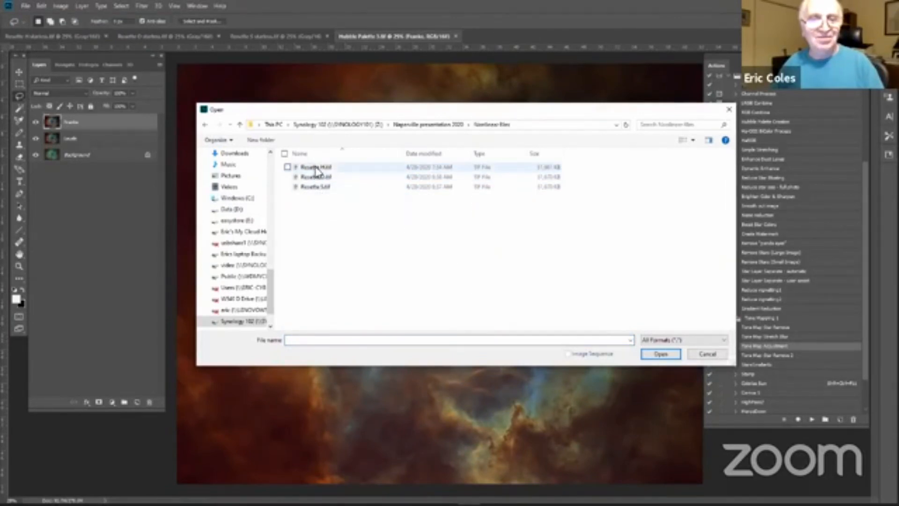
double_click(317, 168)
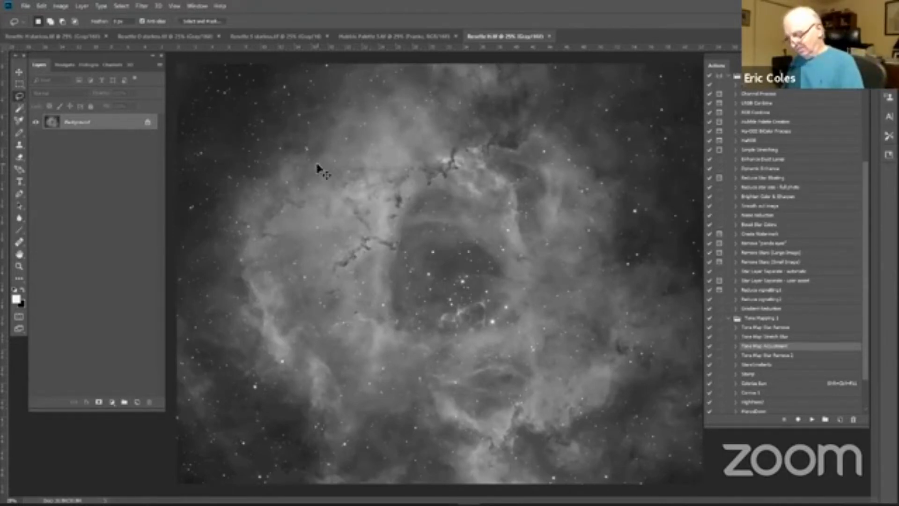
Step: Copy the entire Rosette H image into Hubble Palette 3 as the top layer and set its blend mode to Luminosity
key(ctrl+a)
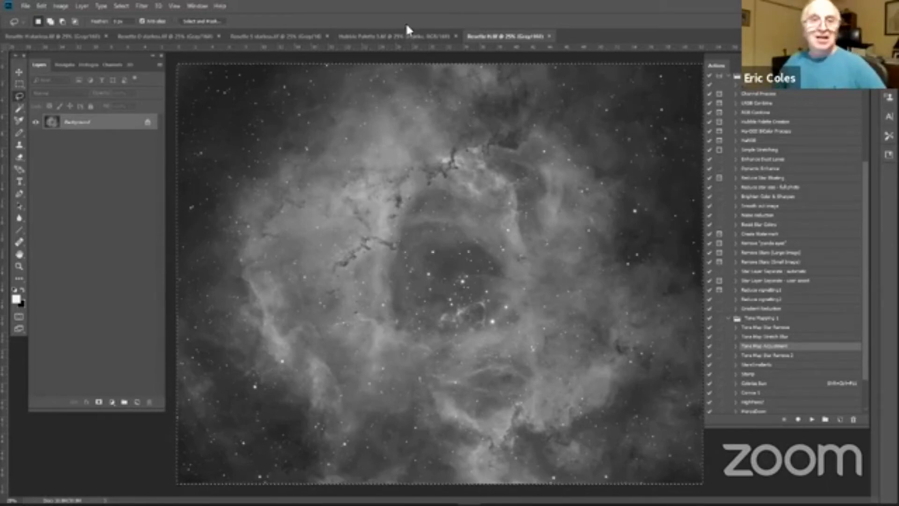
click(410, 36)
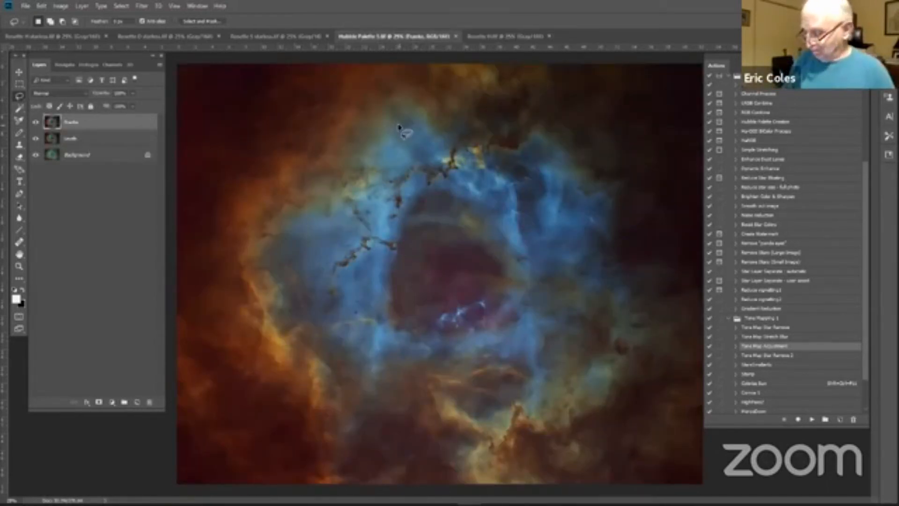
drag(401, 130, 399, 127)
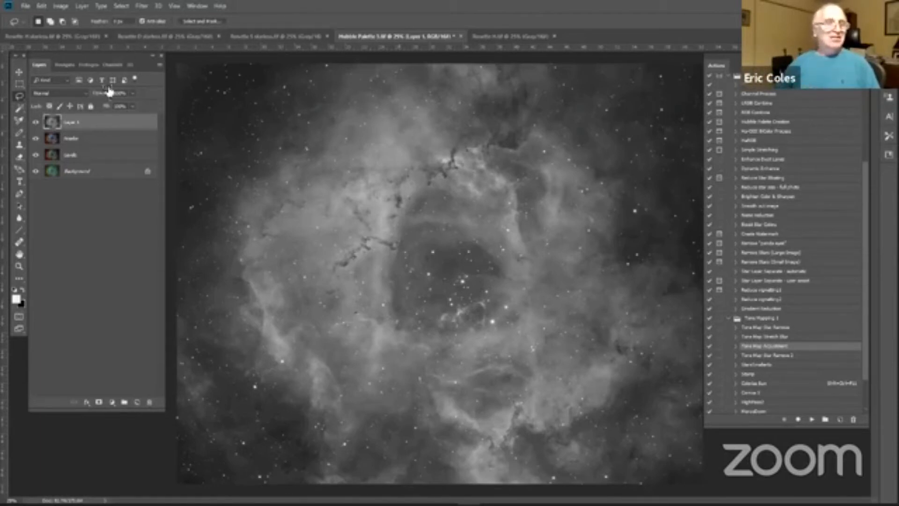
click(86, 98)
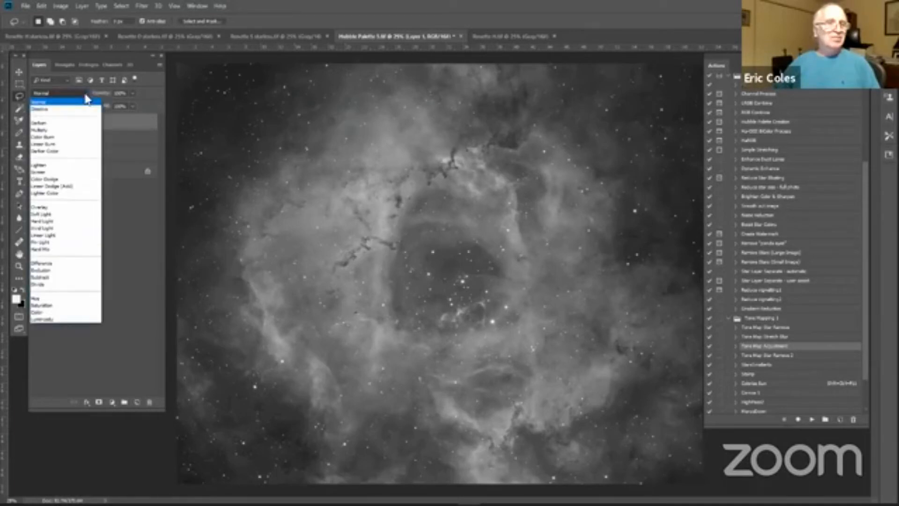
click(40, 320)
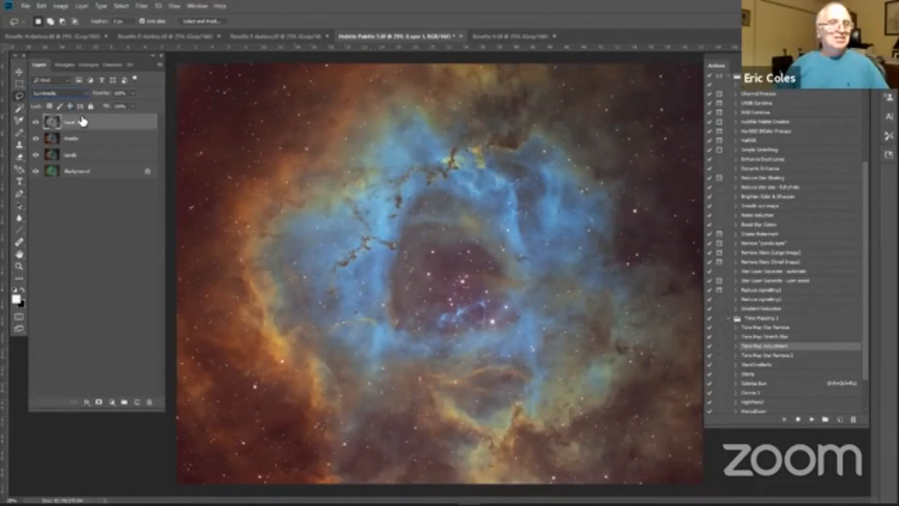
Step: Duplicate the Luminosity layer and set the copy's blend mode to Normal
drag(82, 121, 137, 402)
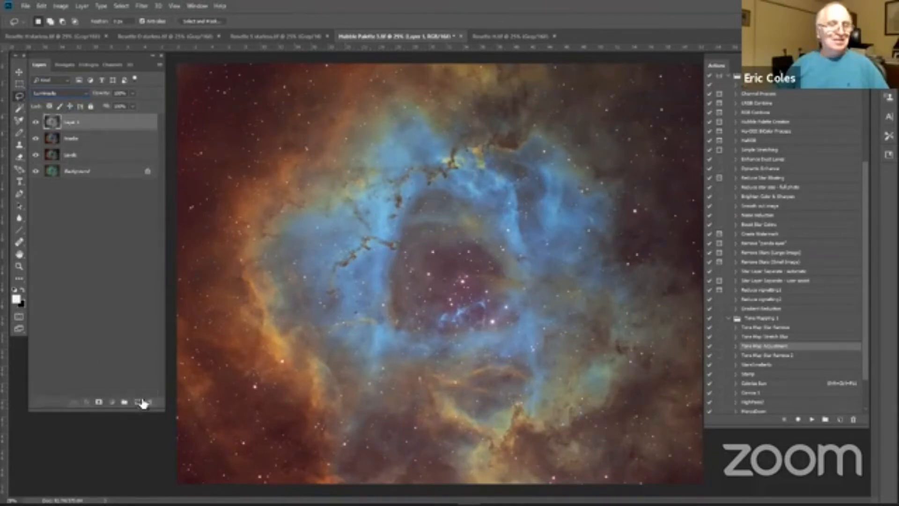
click(82, 94)
click(41, 99)
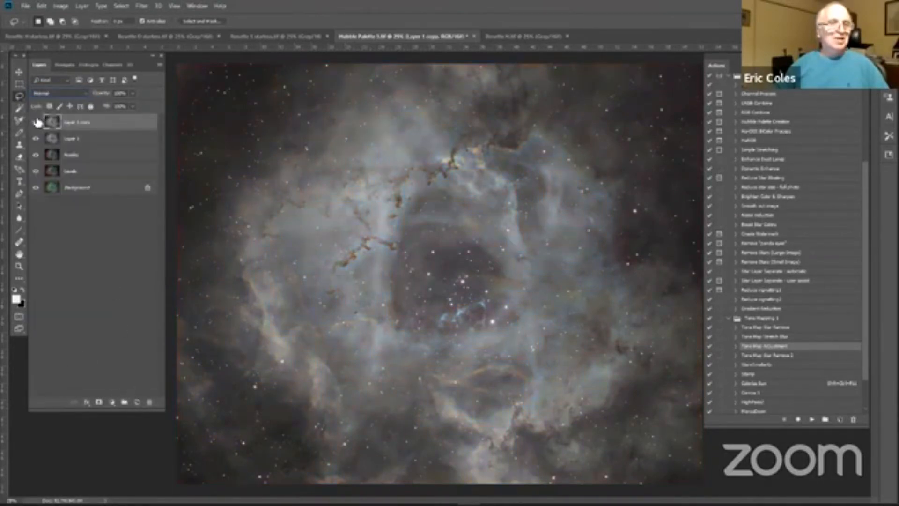
click(36, 122)
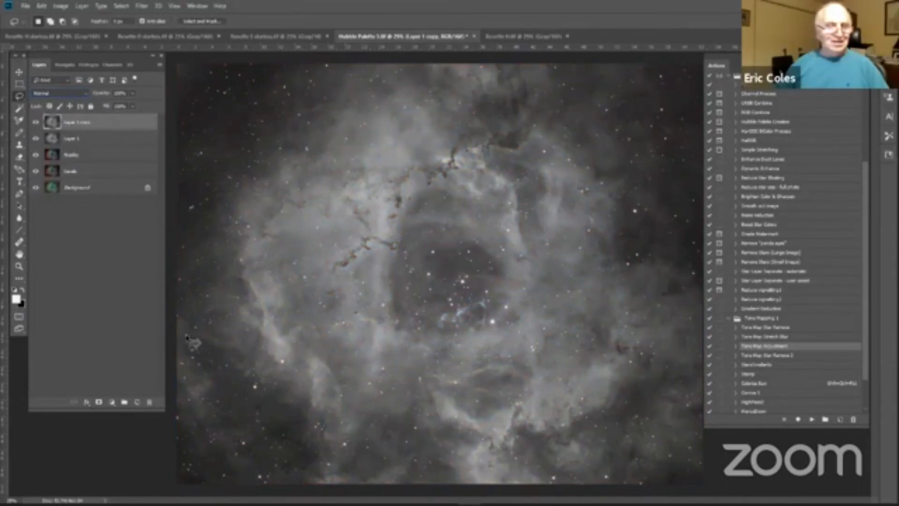
Step: Compare the stars up close with Layer 1 copy shown and hidden, leave it hidden, and fit the image to the screen
click(16, 265)
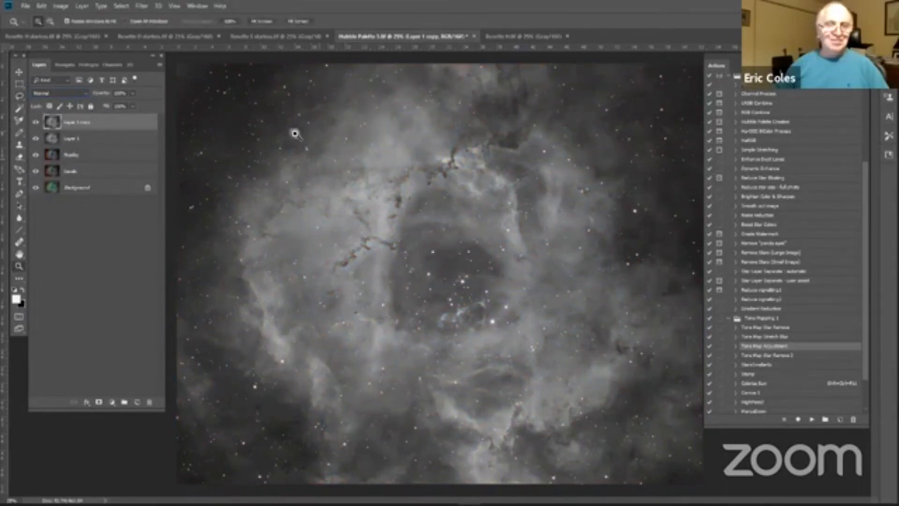
drag(290, 130, 328, 171)
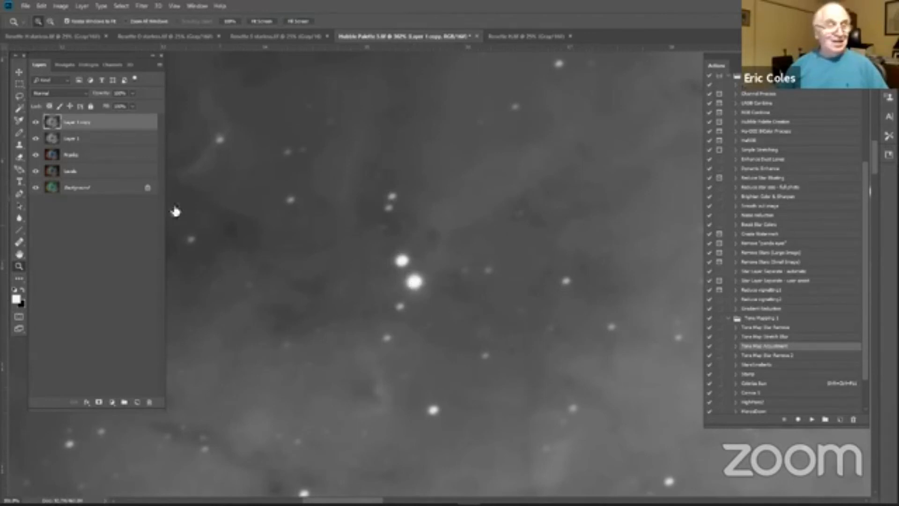
click(35, 122)
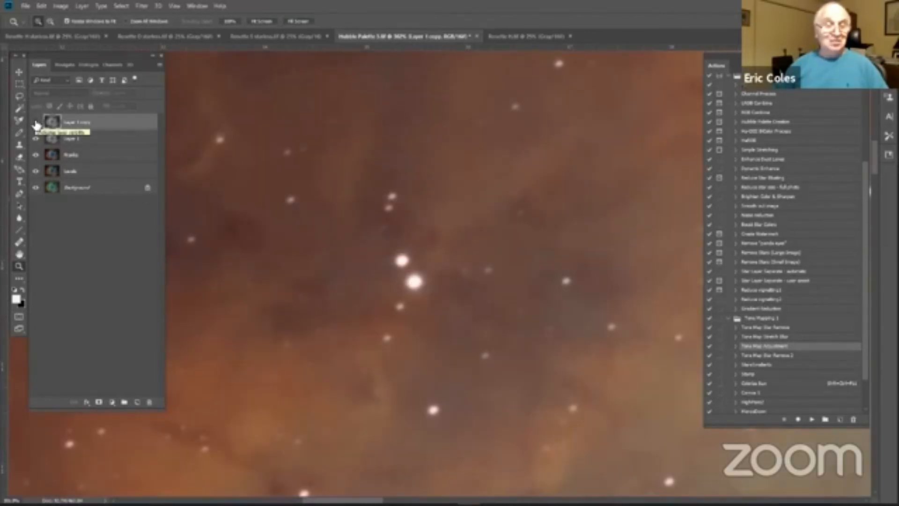
click(36, 122)
click(36, 123)
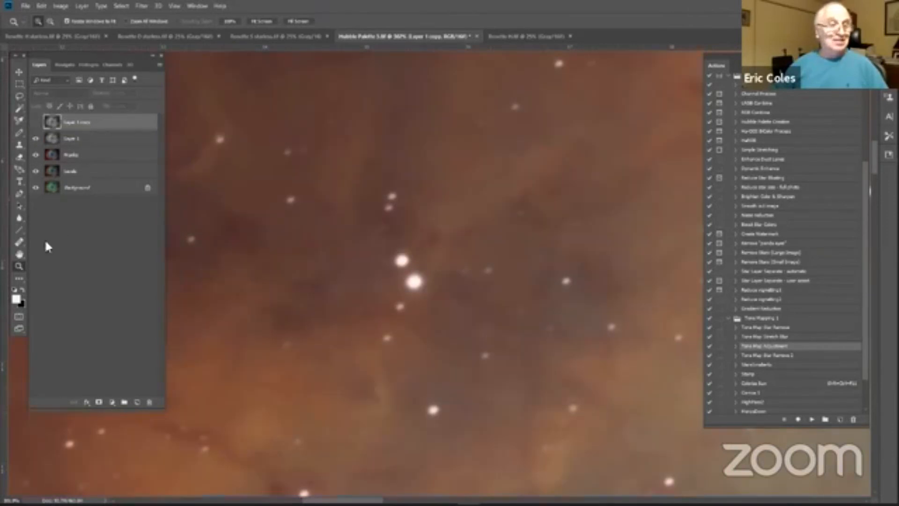
click(261, 22)
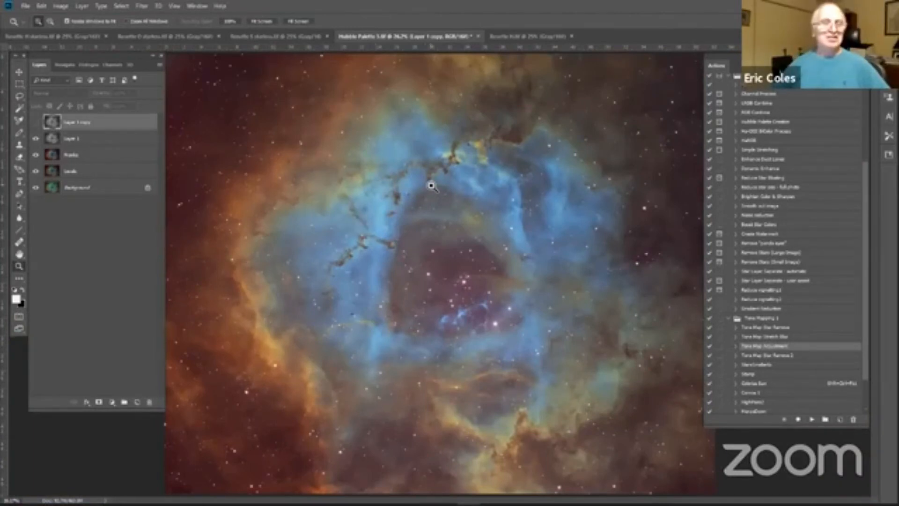
Step: Apply Levels to Layer 1 with a black input of 14 and a midtone value of 0.82
click(106, 142)
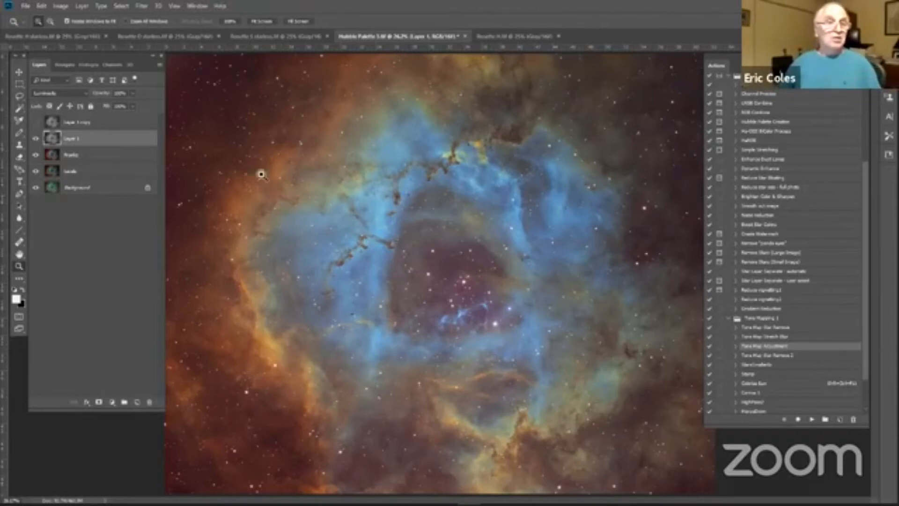
click(58, 6)
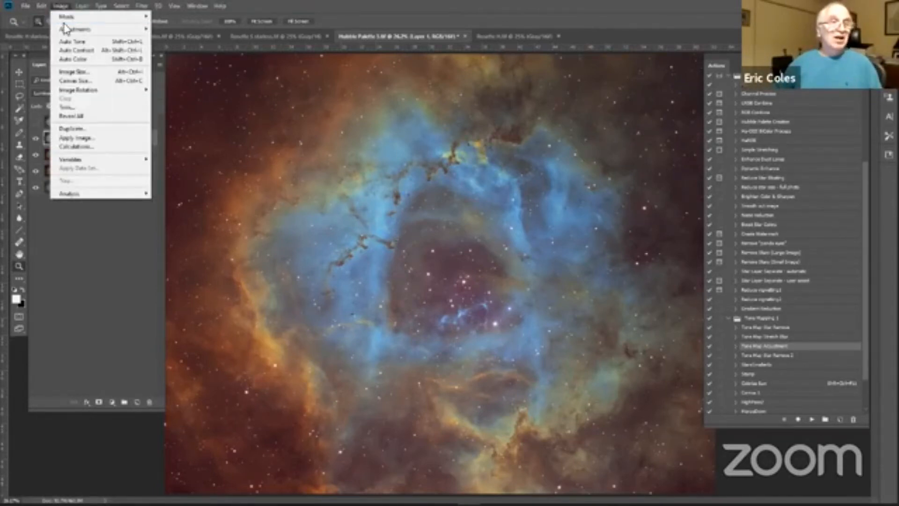
mouse_move(68, 29)
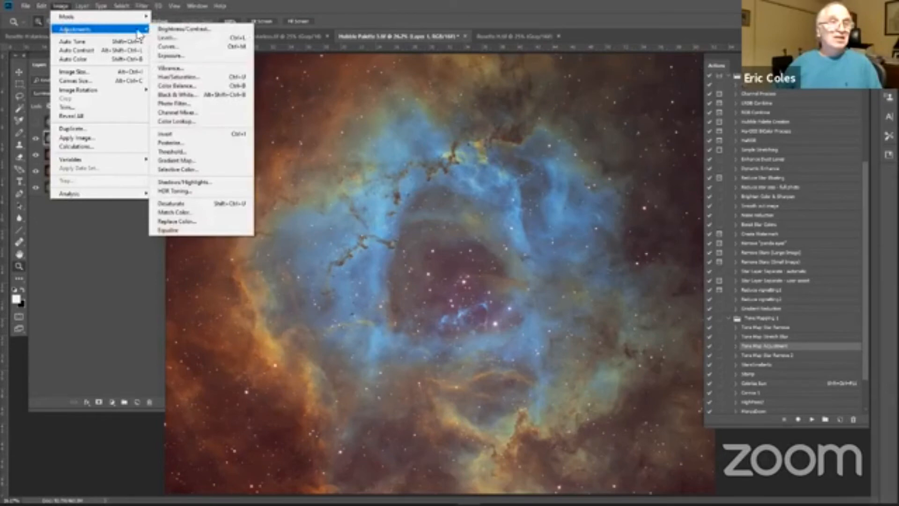
click(165, 38)
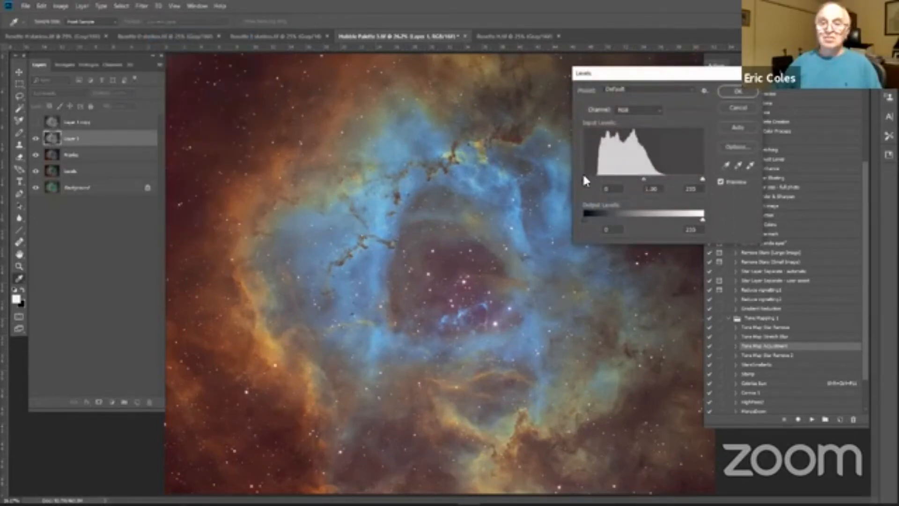
drag(583, 177, 590, 176)
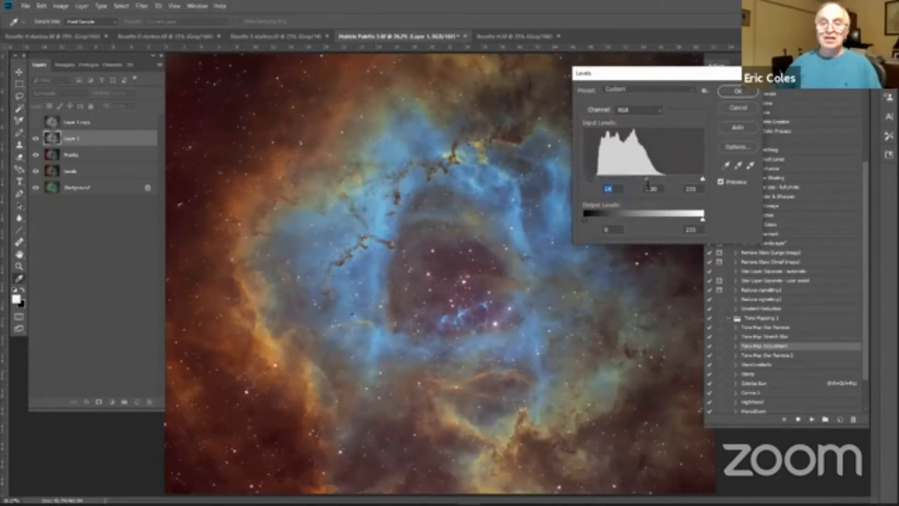
drag(647, 180, 654, 181)
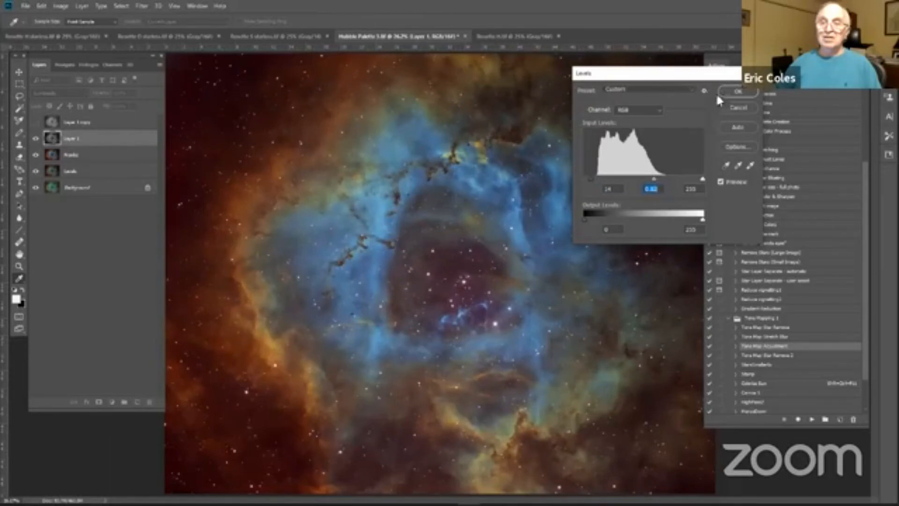
click(738, 91)
key(z)
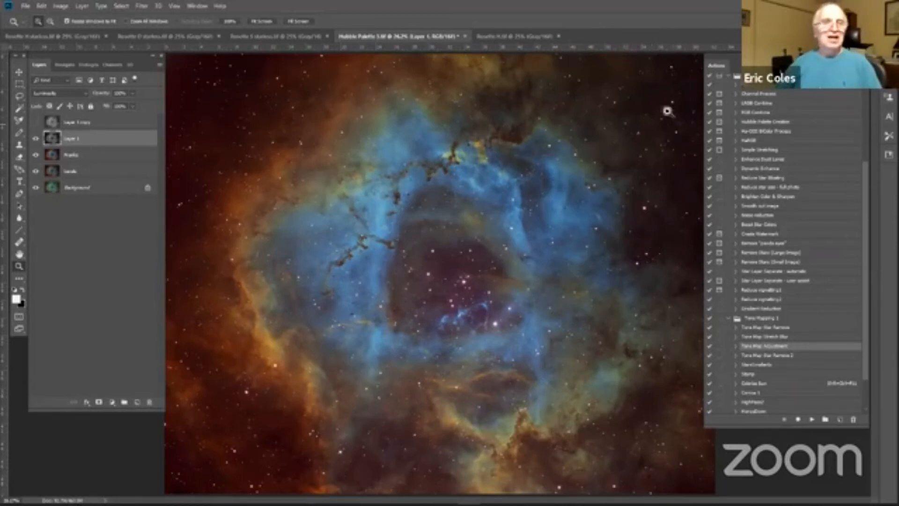
Step: Copy the Rosette S starless image into Hubble Palette 3 above Layer 1 and set its blend mode to Screen
click(247, 37)
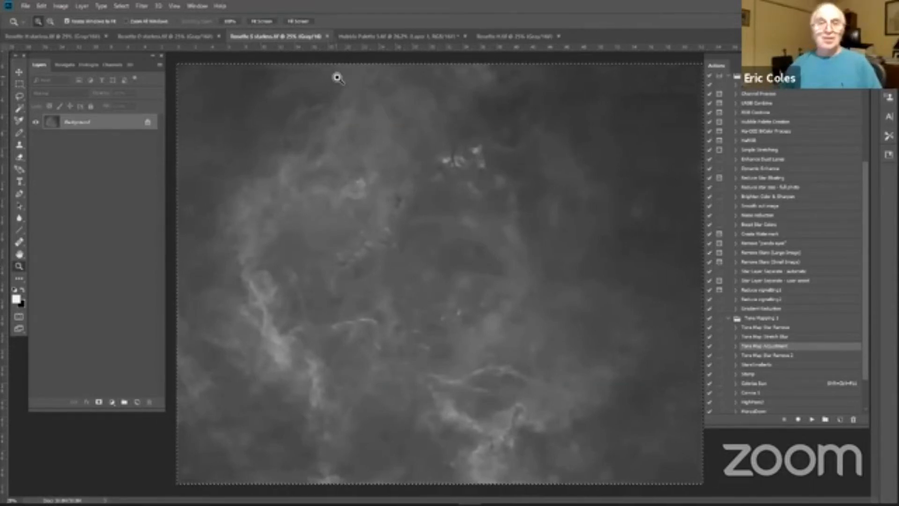
click(407, 36)
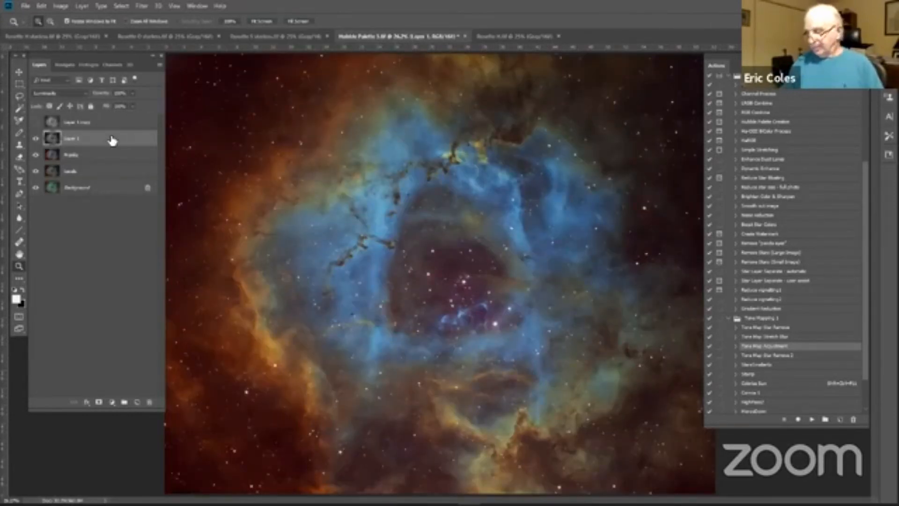
key(ctrl+v)
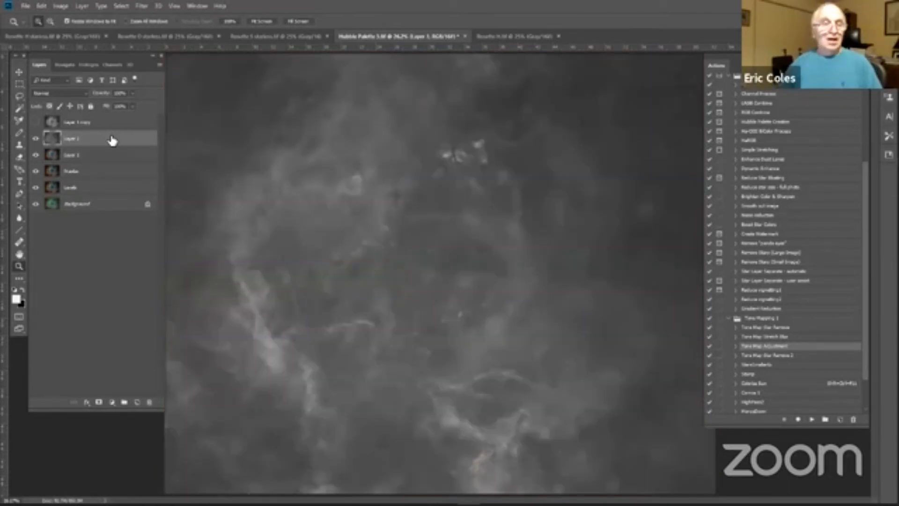
click(86, 93)
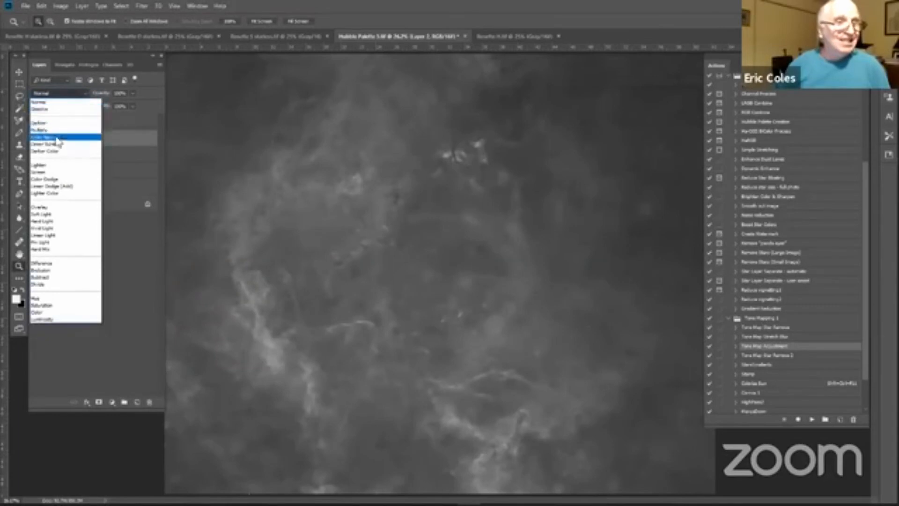
click(42, 173)
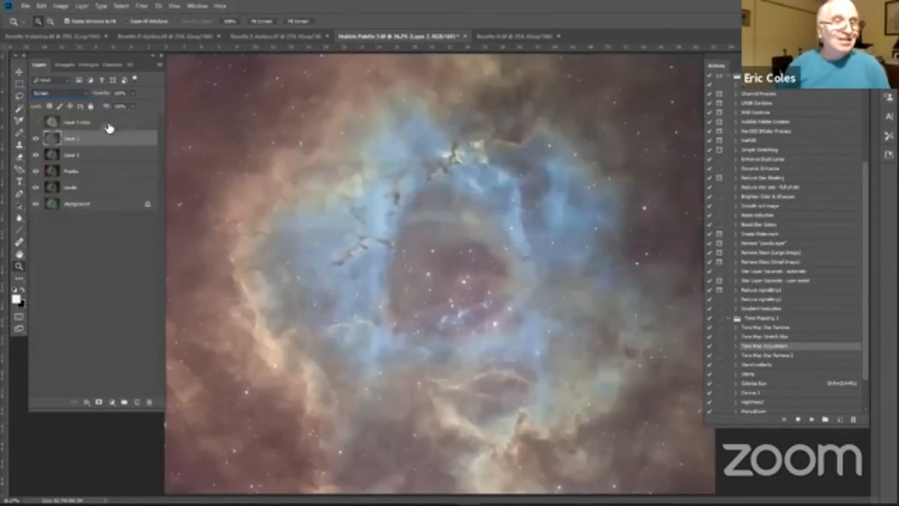
Step: Set the pasted S layer's opacity to 10% and merge it down into Layer 1
click(128, 94)
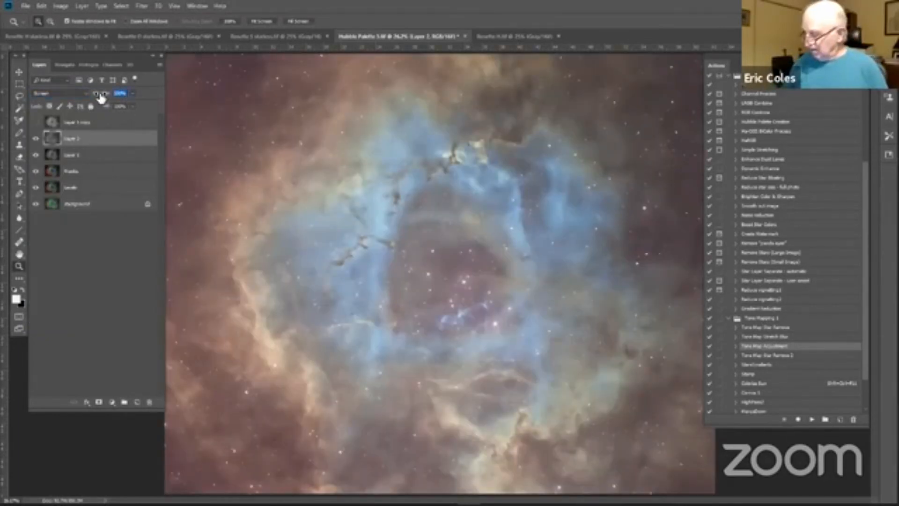
text(10)
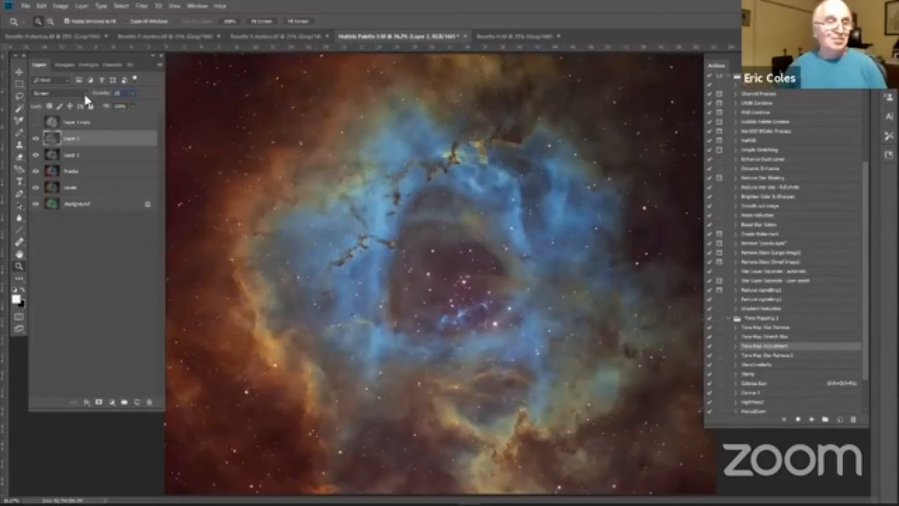
right_click(112, 140)
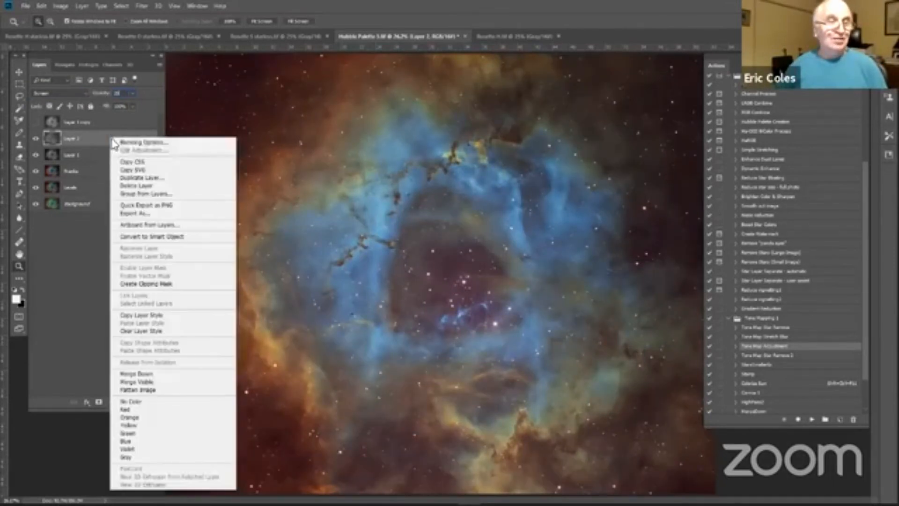
click(139, 374)
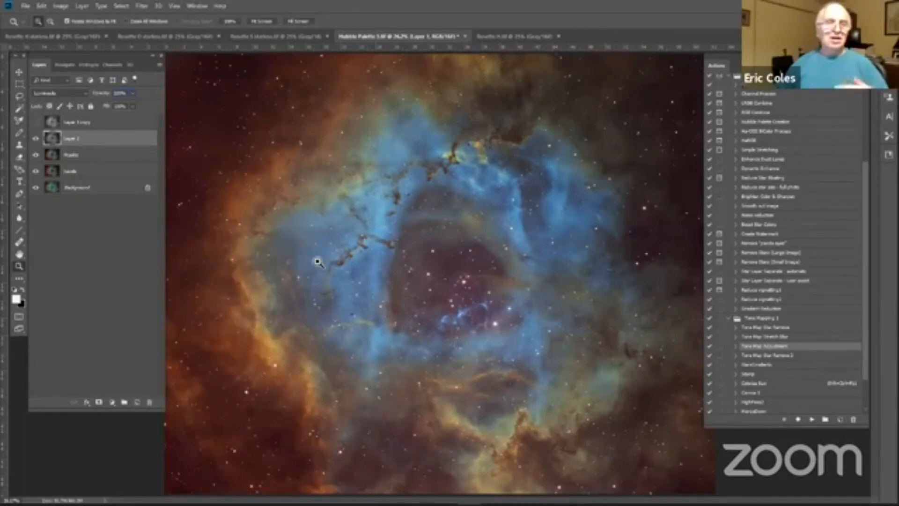
Step: Copy the Rosette O starless image into Hubble Palette 3 above Layer 1 and set its blend mode to Screen
click(173, 33)
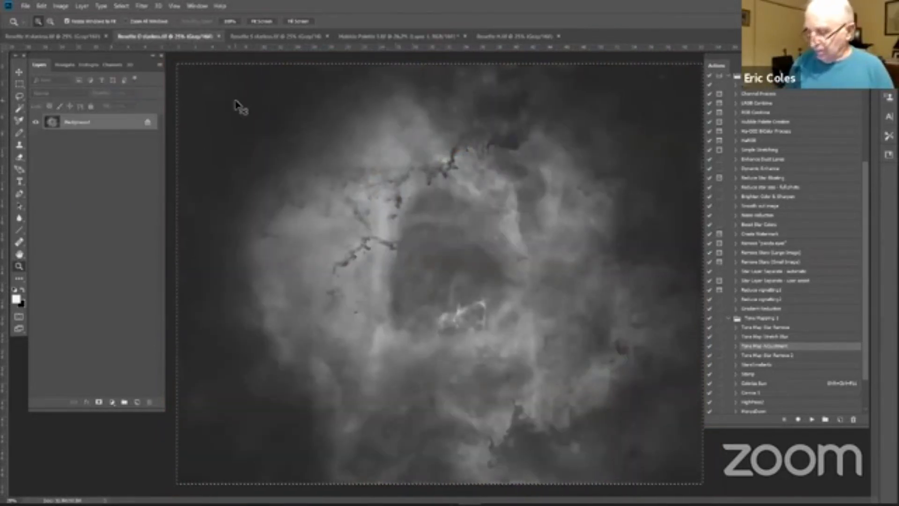
click(482, 35)
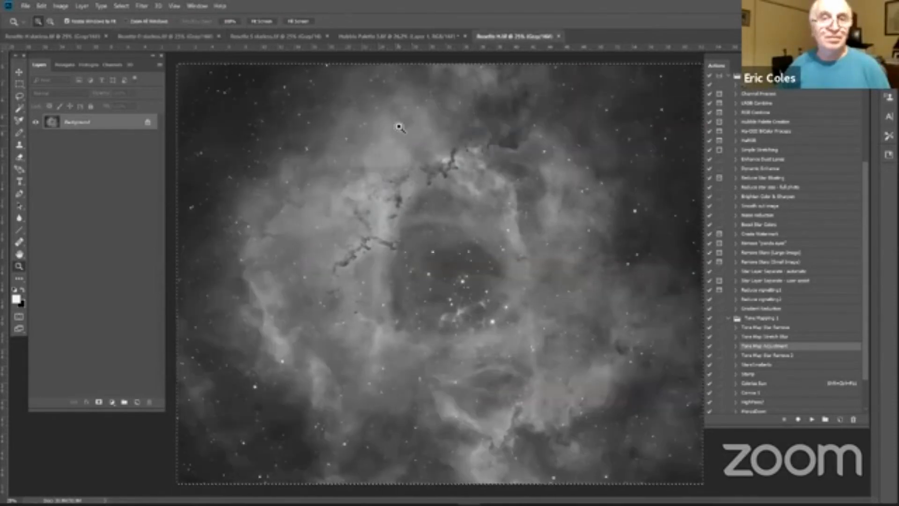
click(363, 37)
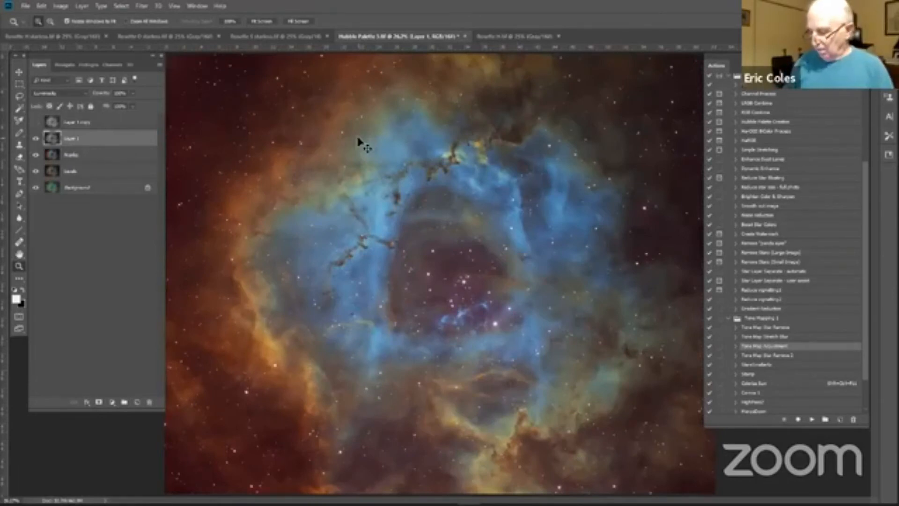
key(ctrl+v)
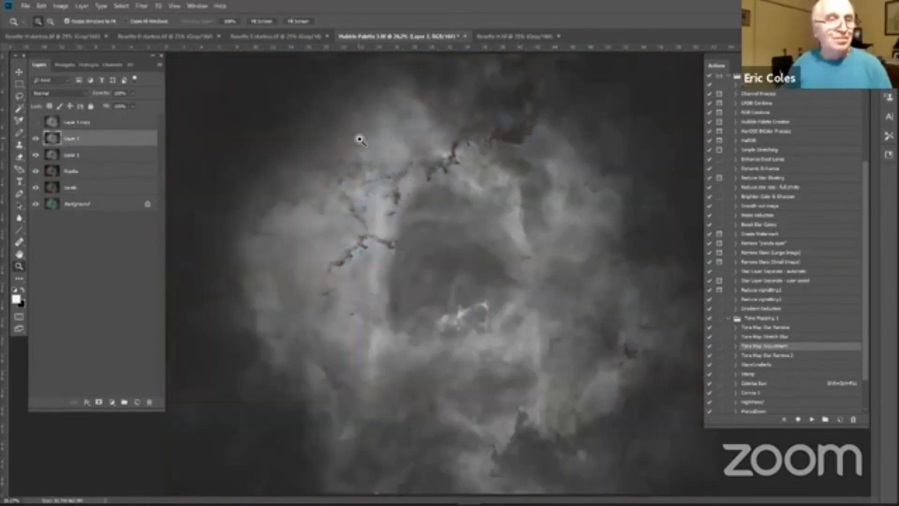
click(87, 94)
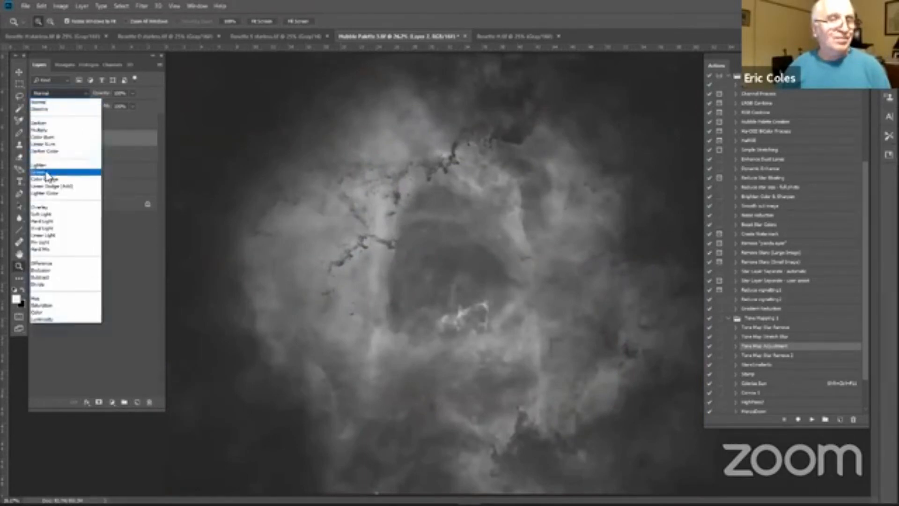
click(47, 173)
Step: Set the pasted O layer's opacity to 20% and merge it down into Layer 1
click(120, 94)
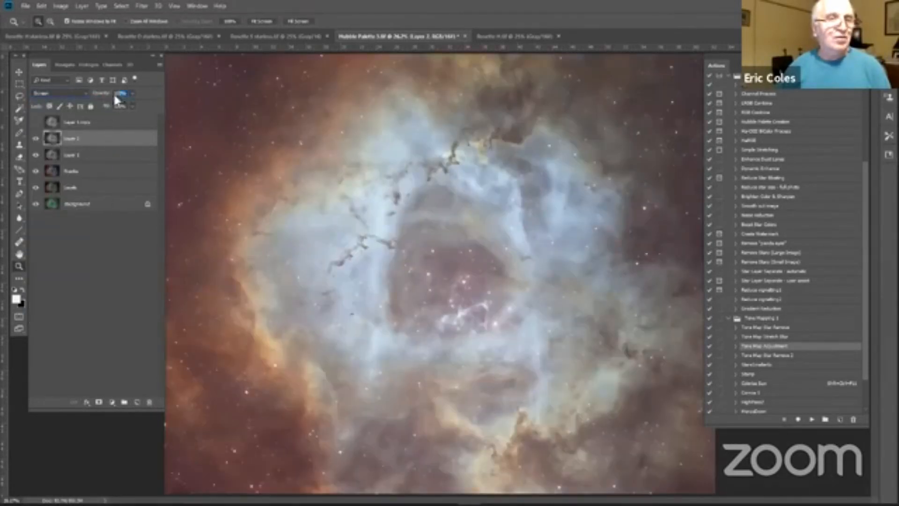
text(20)
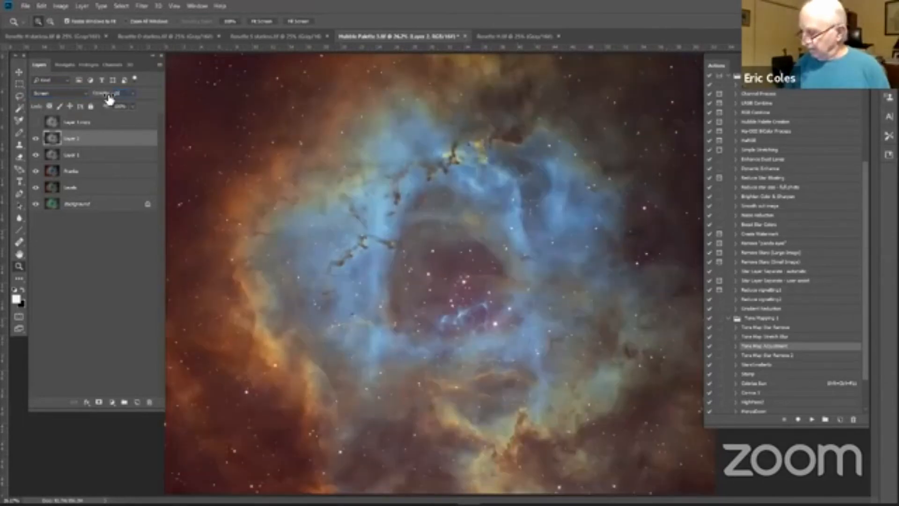
key(Return)
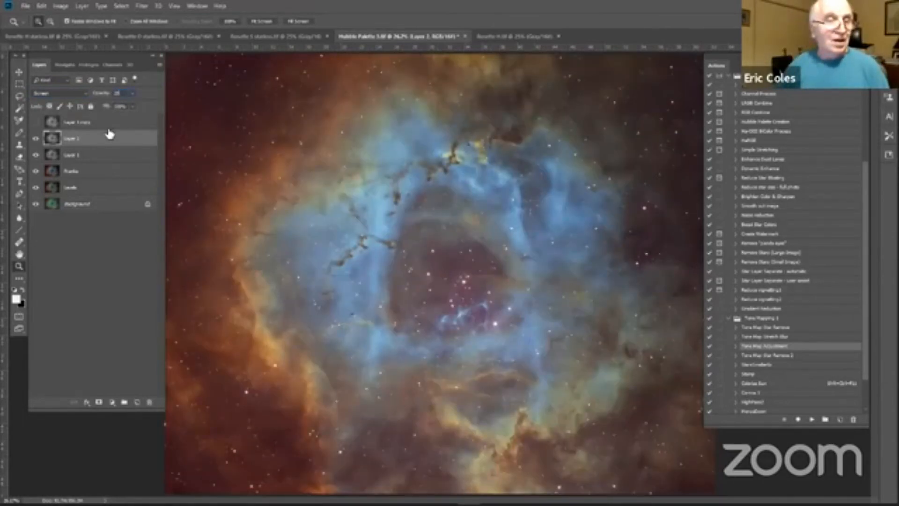
right_click(107, 142)
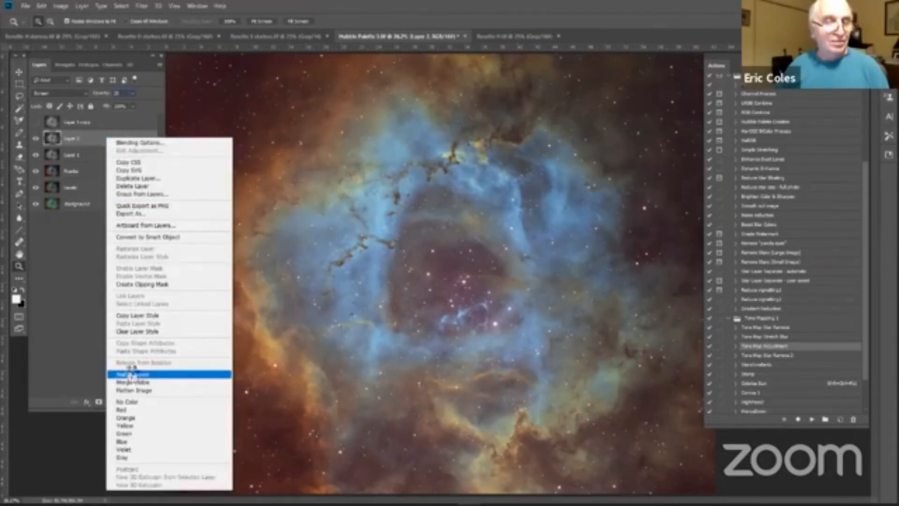
click(130, 375)
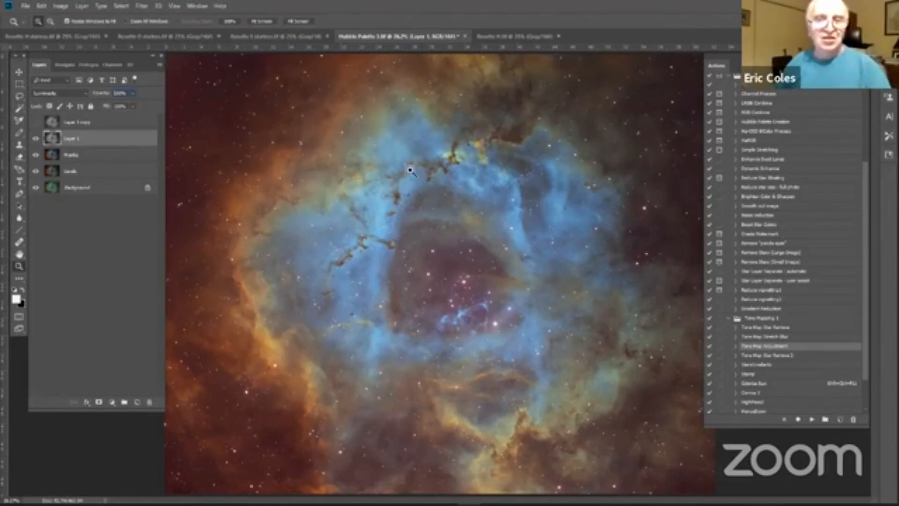
Step: Apply Levels to Layer 1 with a black input of 20
click(61, 6)
mouse_move(124, 31)
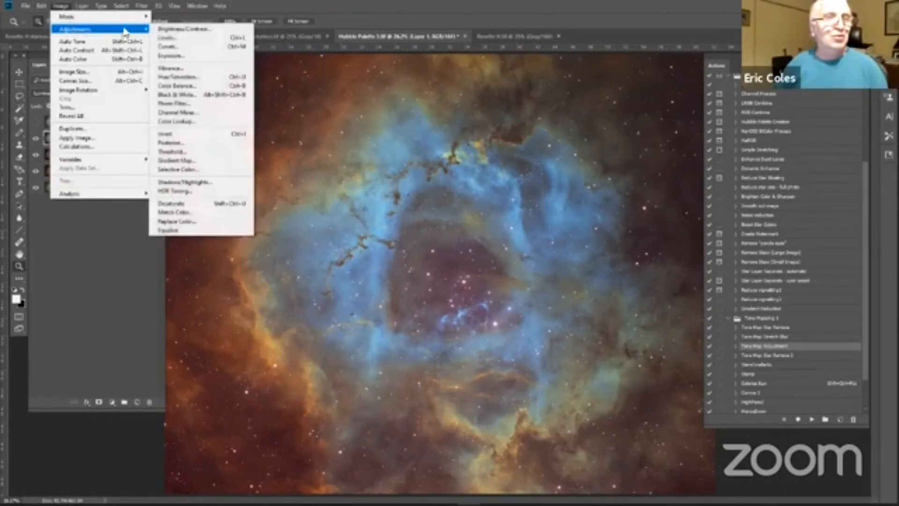
click(192, 36)
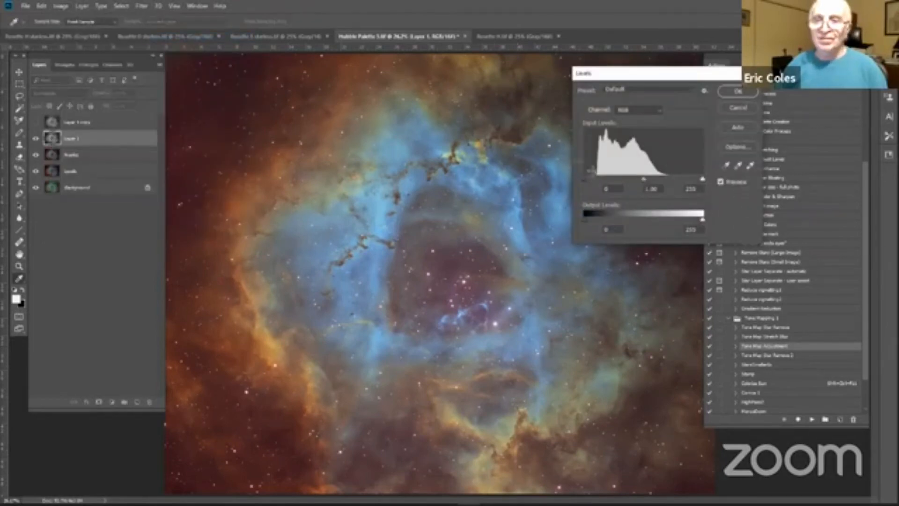
drag(585, 180, 594, 177)
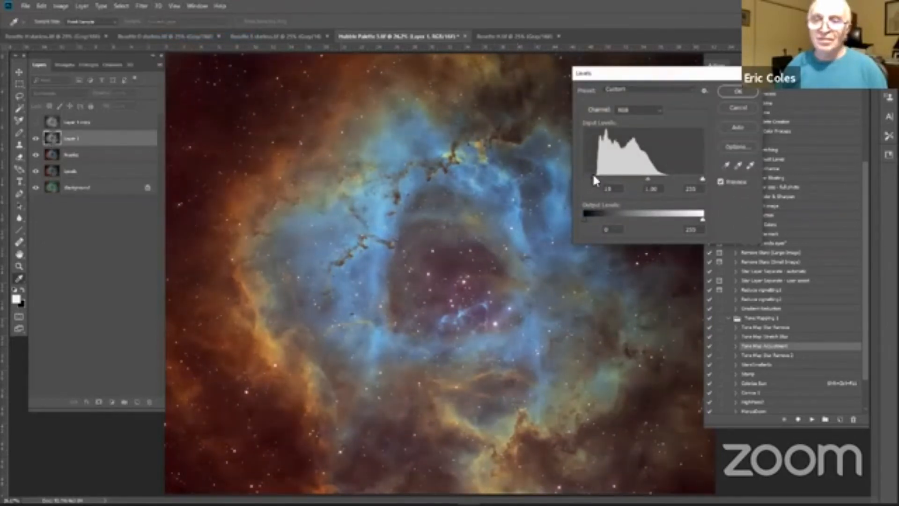
click(724, 91)
key(z)
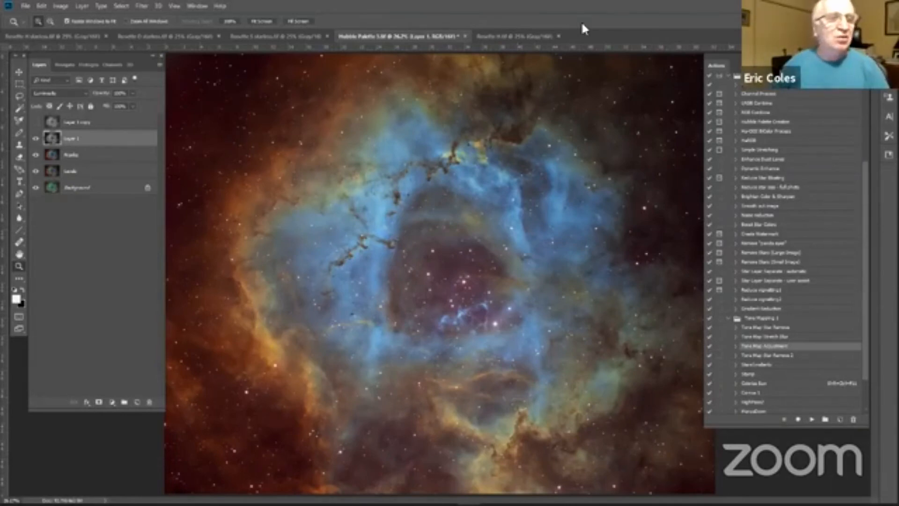
Step: Copy the Rosette H starless image into Hubble Palette 3 above Layer 1 and duplicate the pasted layer three times
click(77, 36)
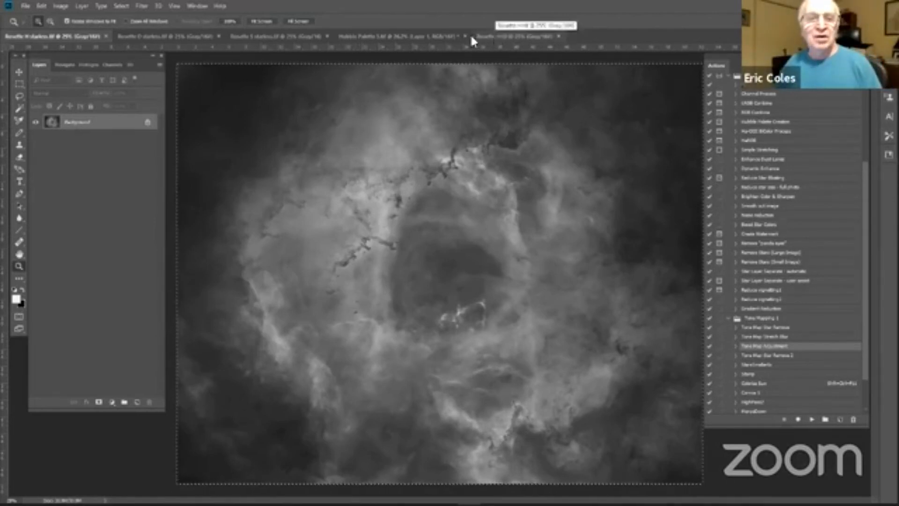
click(429, 37)
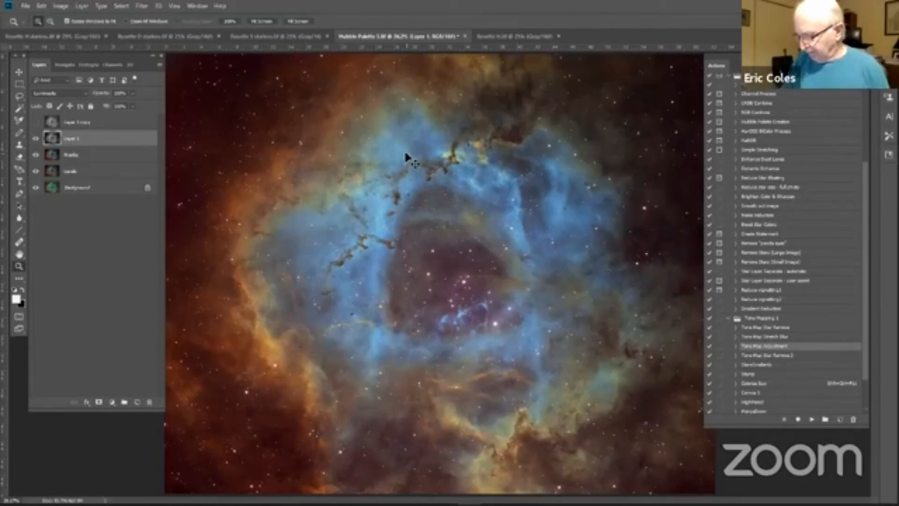
key(ctrl+v)
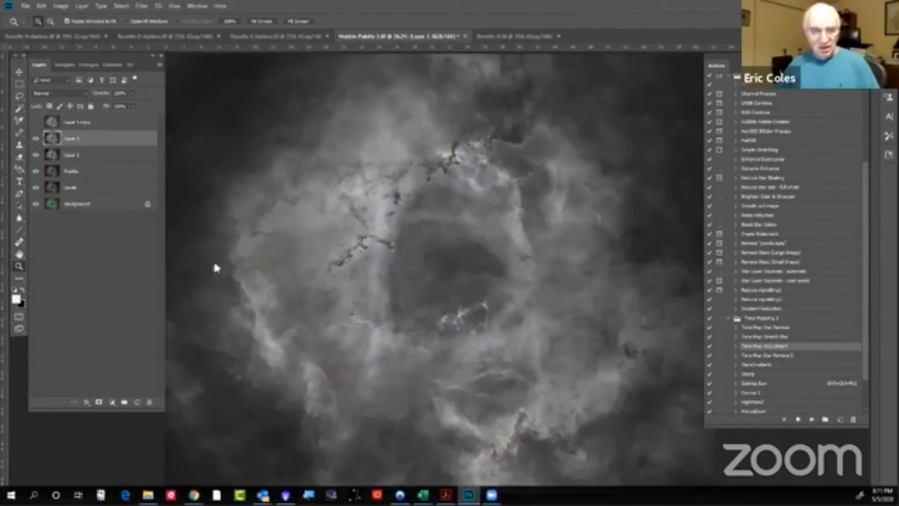
drag(116, 139, 136, 402)
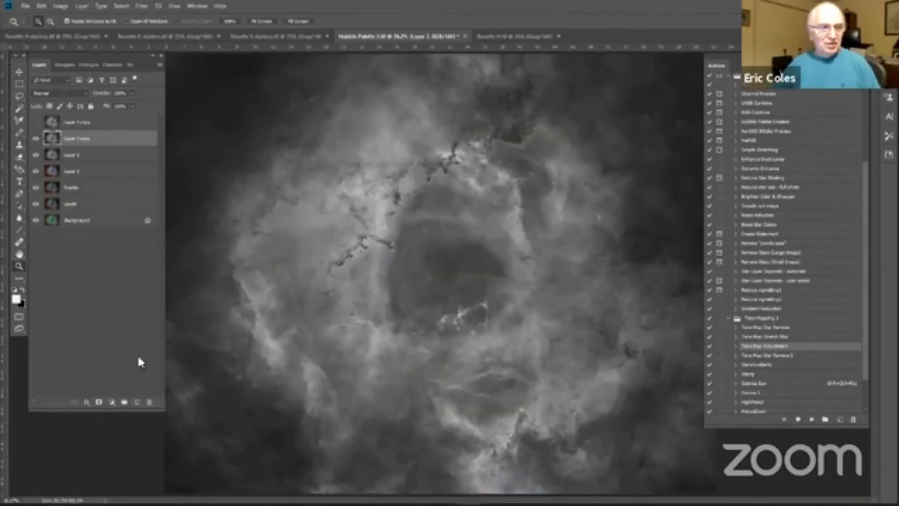
drag(126, 140, 137, 401)
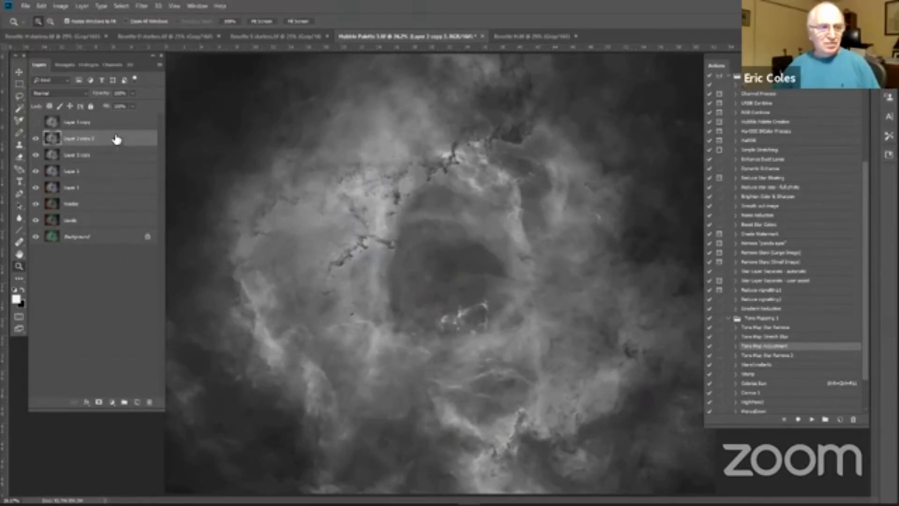
drag(117, 140, 137, 402)
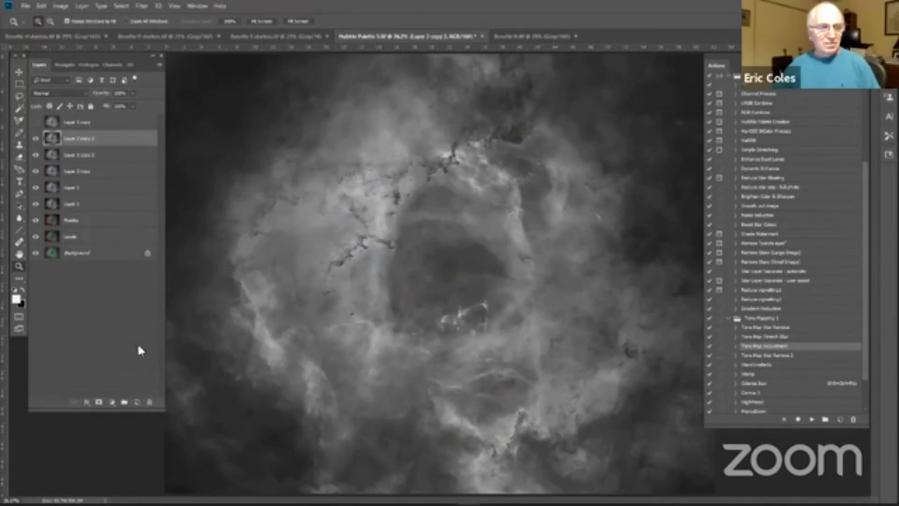
Step: Group the four starless H layers, hide the three copies inside the group, and make Layer 2 active
click(111, 193)
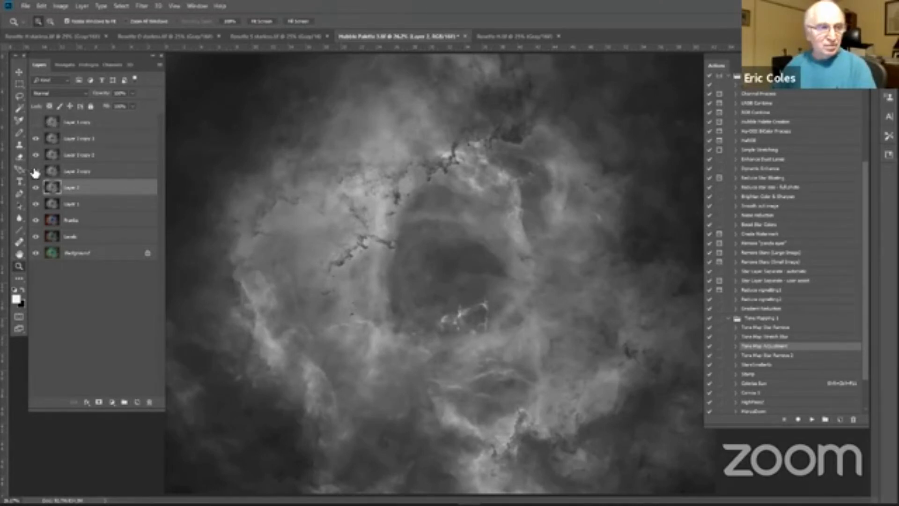
shift+click(102, 144)
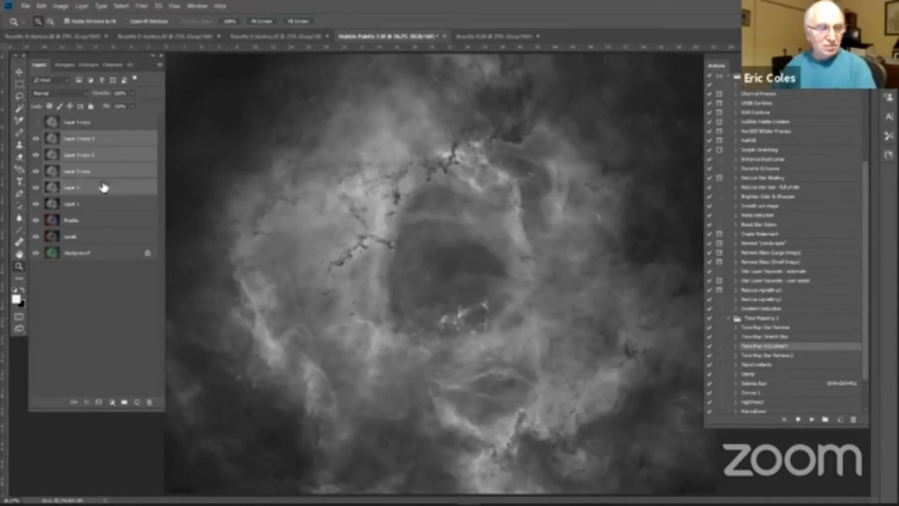
click(124, 401)
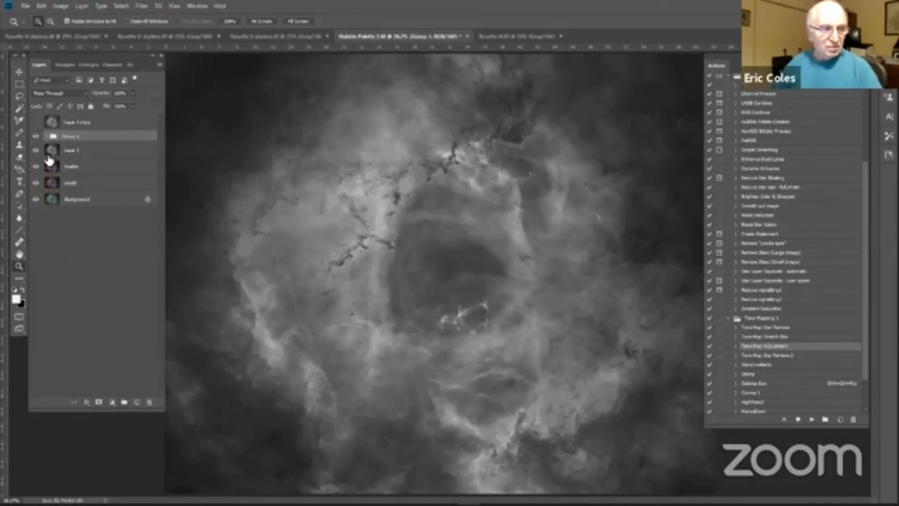
click(45, 136)
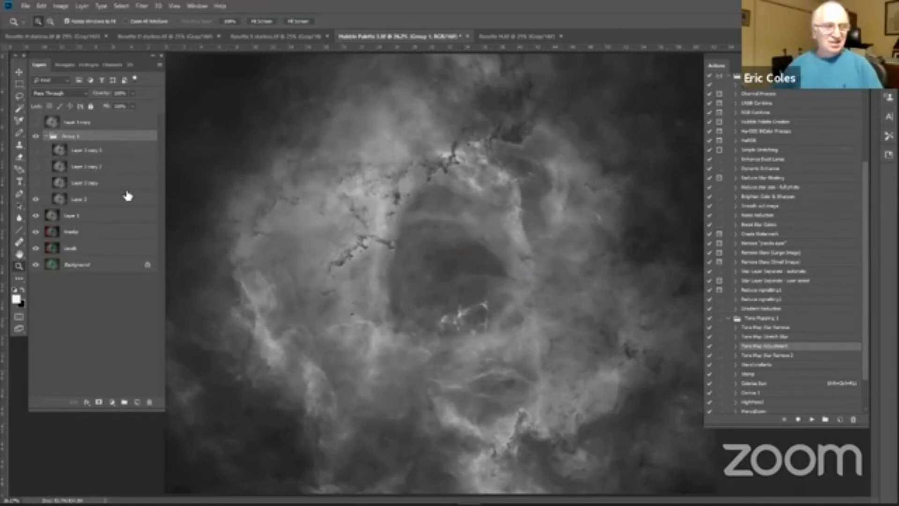
click(128, 200)
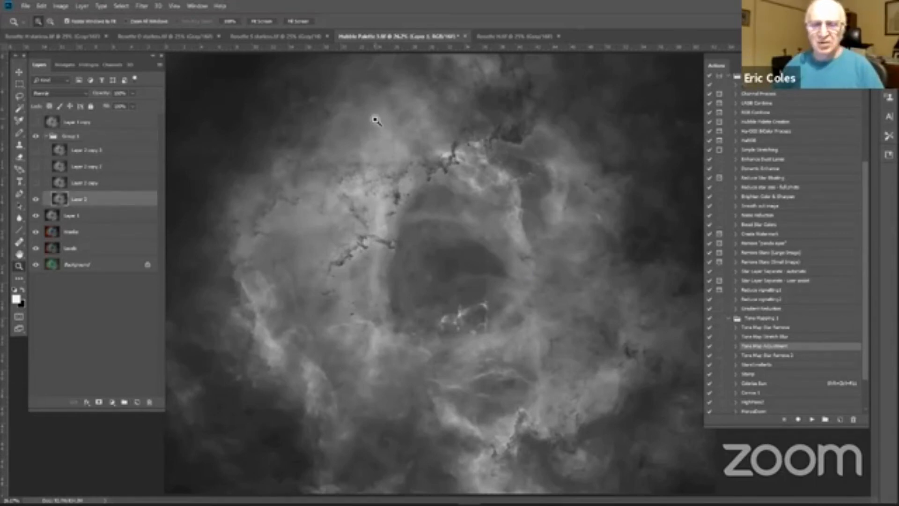
Step: Check the histogram of Layer 2 and apply a High Pass filter with a 2-pixel radius to that layer
drag(373, 119, 483, 189)
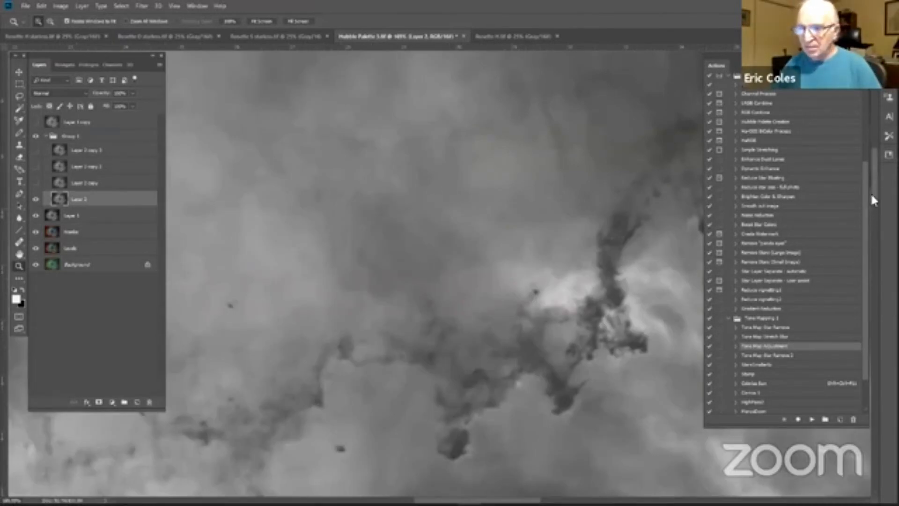
drag(870, 192, 875, 212)
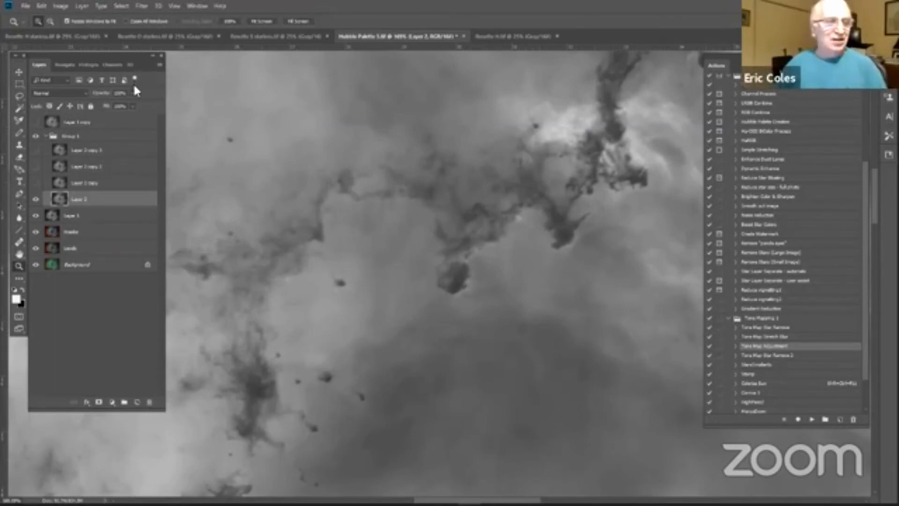
click(89, 65)
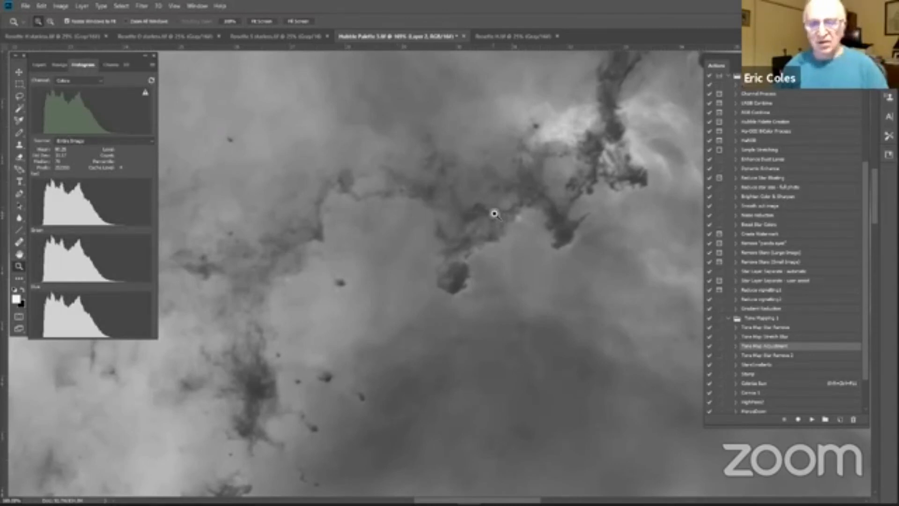
click(40, 66)
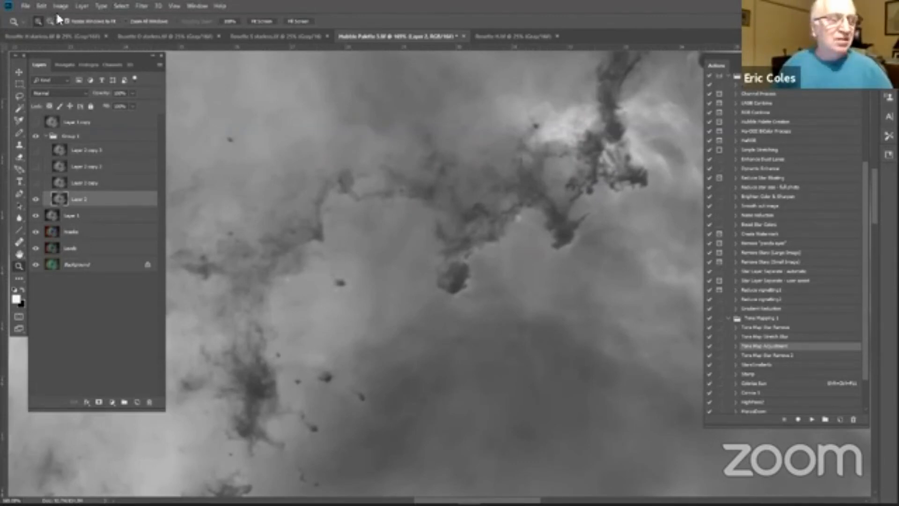
click(143, 6)
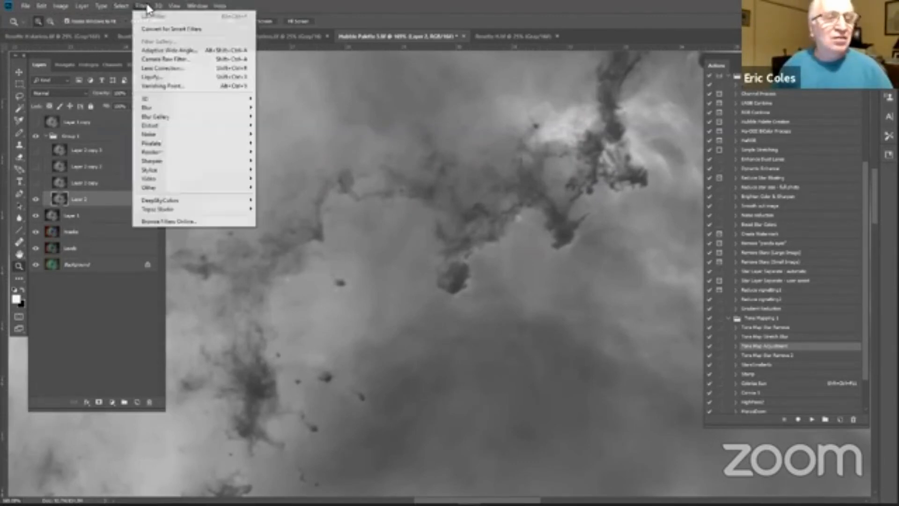
mouse_move(172, 189)
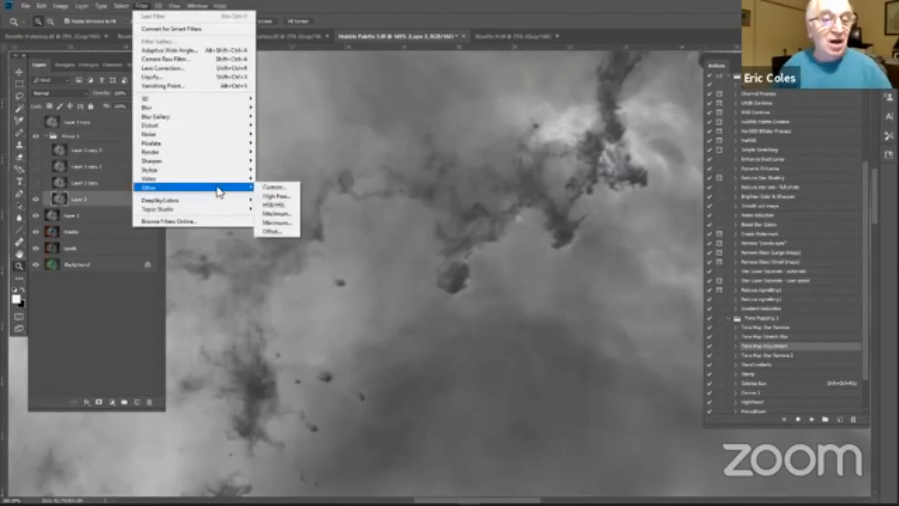
click(257, 199)
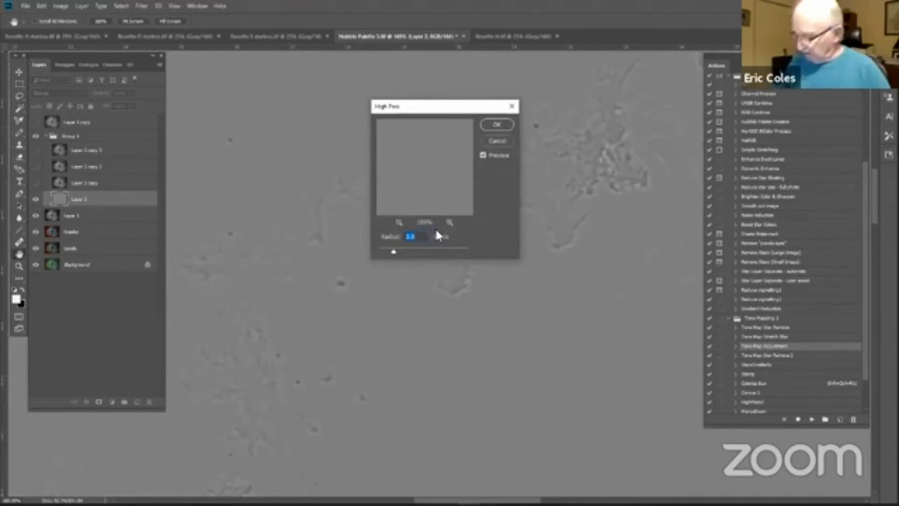
text(1)
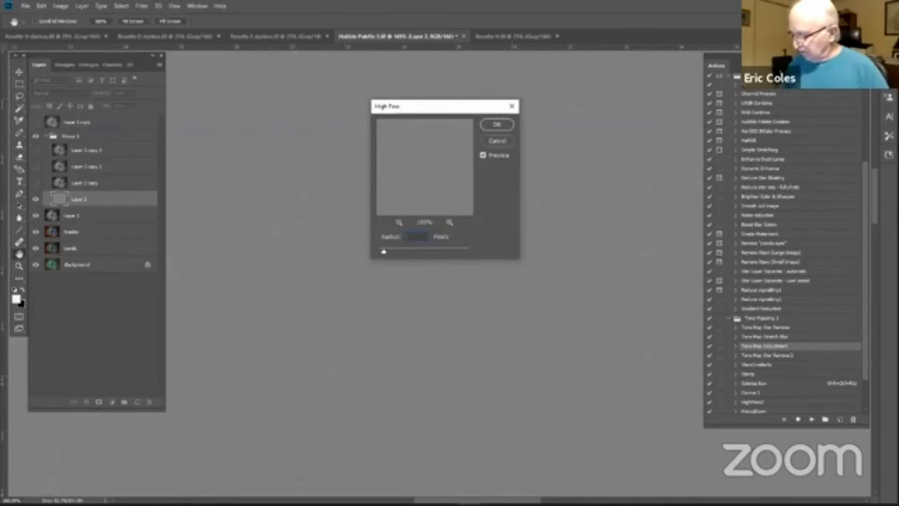
text(2)
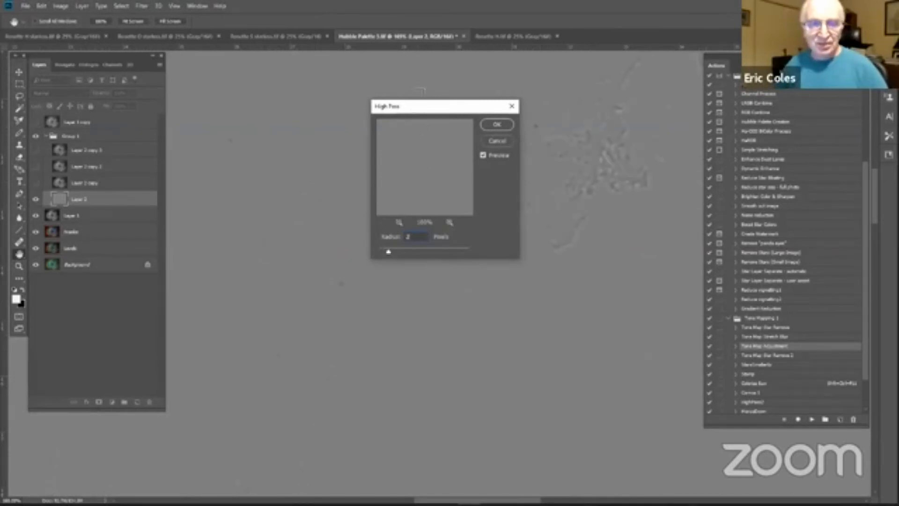
drag(415, 107, 553, 319)
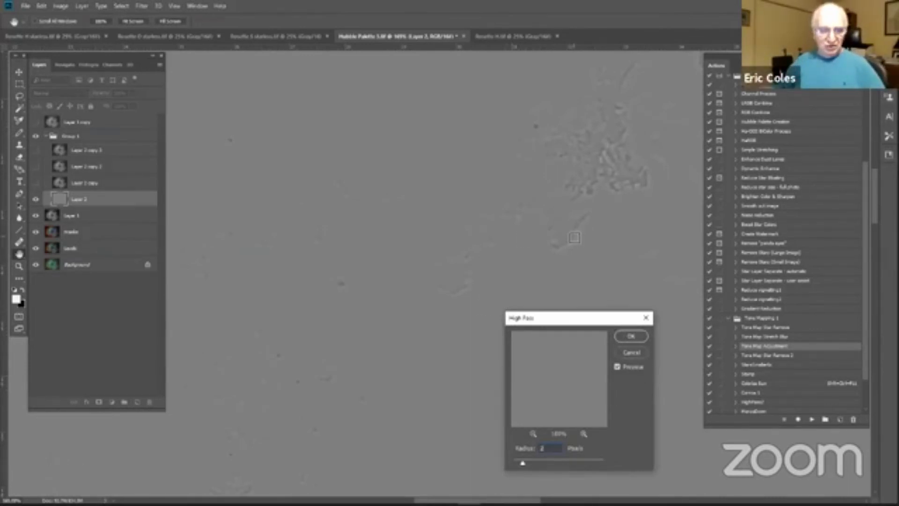
click(621, 336)
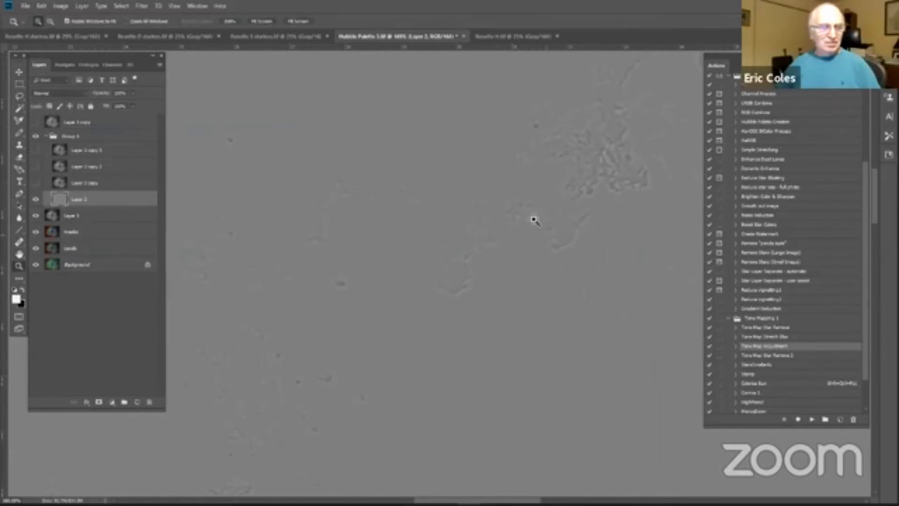
Step: Set the blend mode of the filtered Layer 2 to Overlay and compare the image with the layer hidden and shown
click(87, 64)
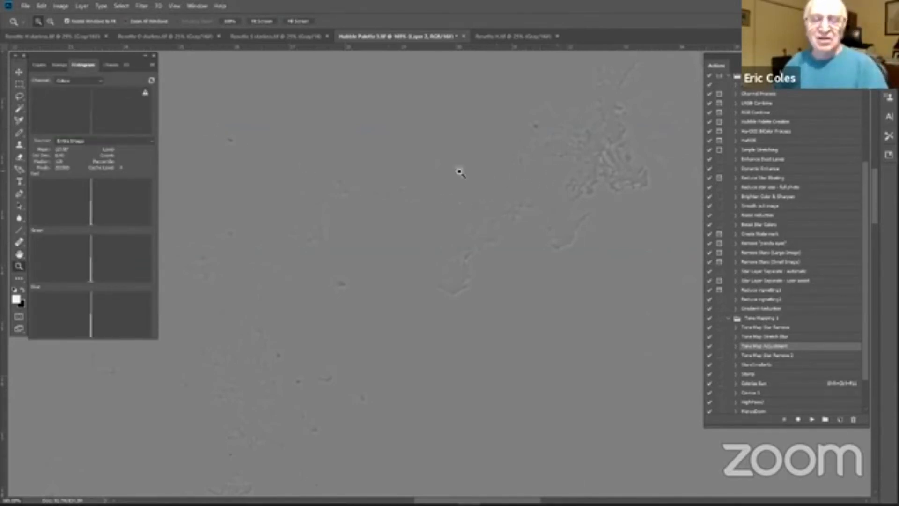
click(39, 64)
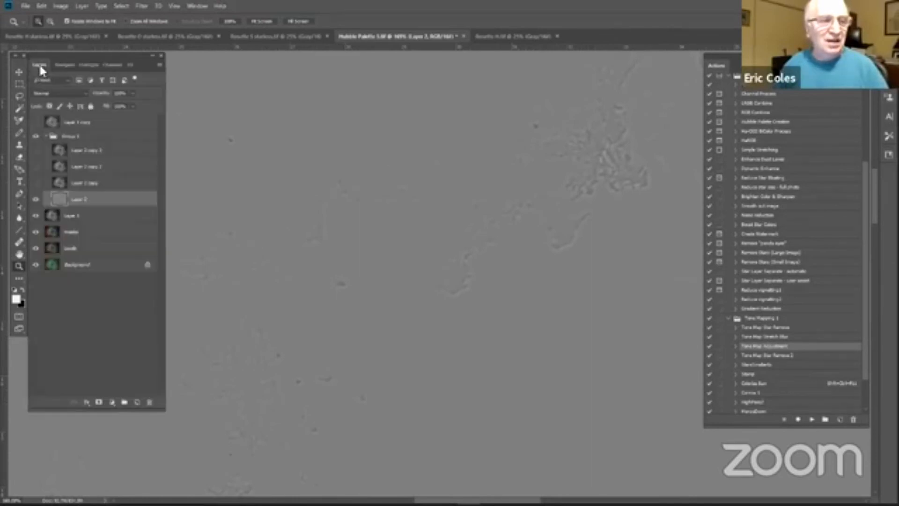
click(86, 96)
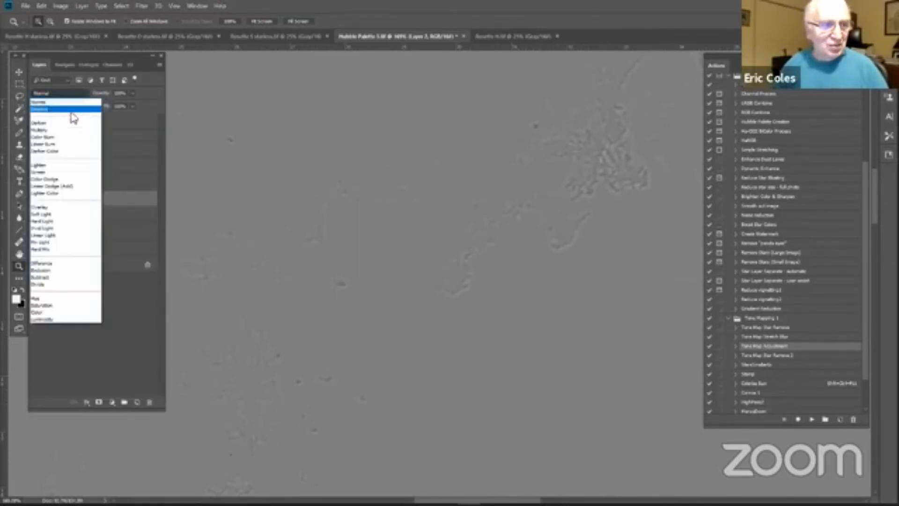
click(42, 207)
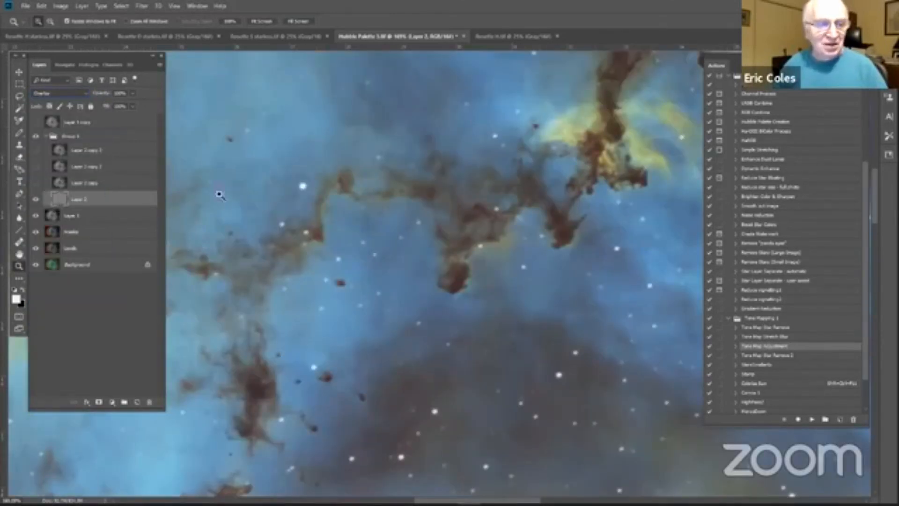
click(34, 201)
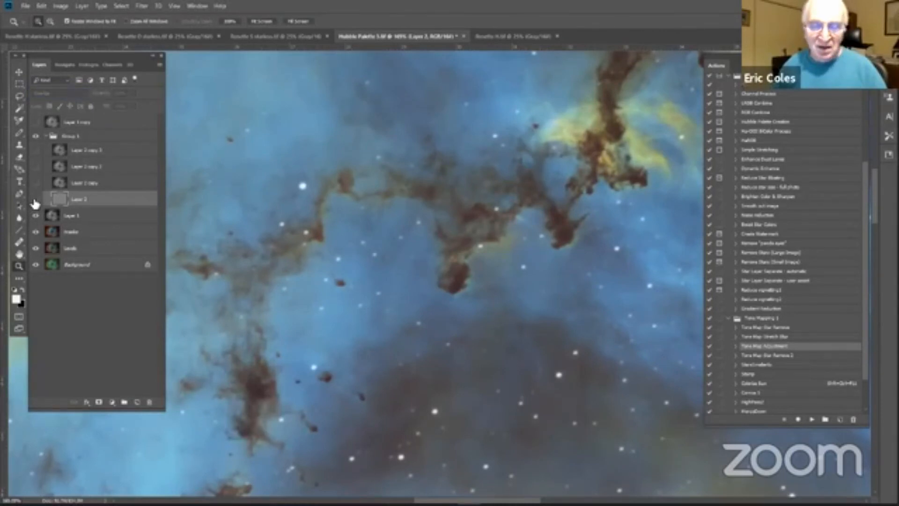
click(35, 202)
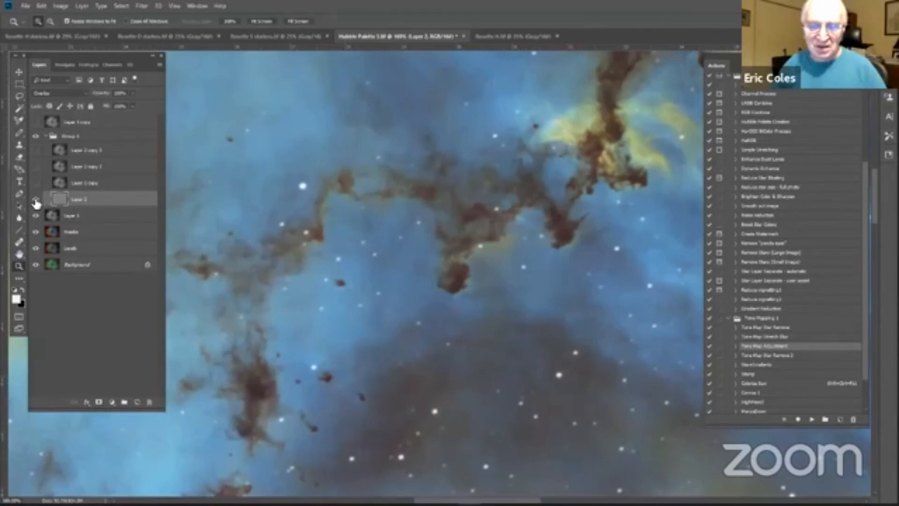
click(36, 201)
click(36, 201)
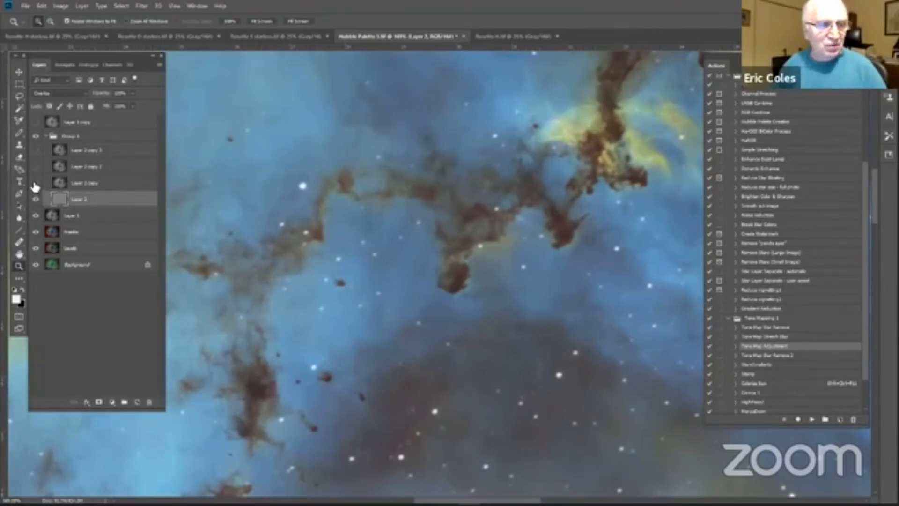
Step: Show Layer 2 copy and apply a High Pass filter with a 4-pixel radius to it
click(35, 183)
click(114, 185)
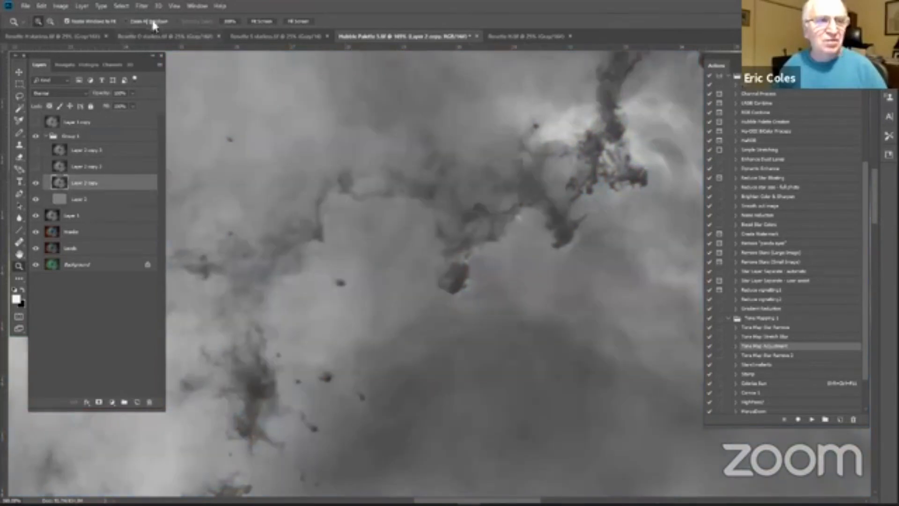
click(142, 6)
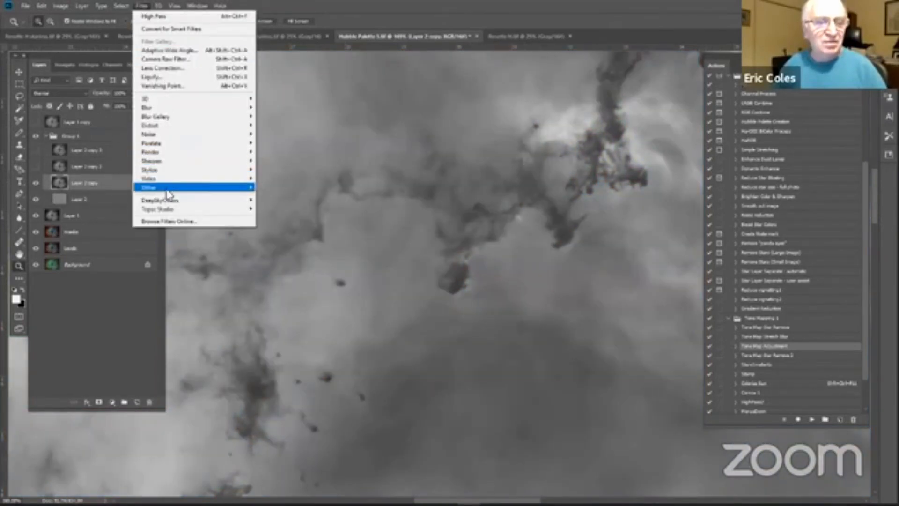
mouse_move(176, 189)
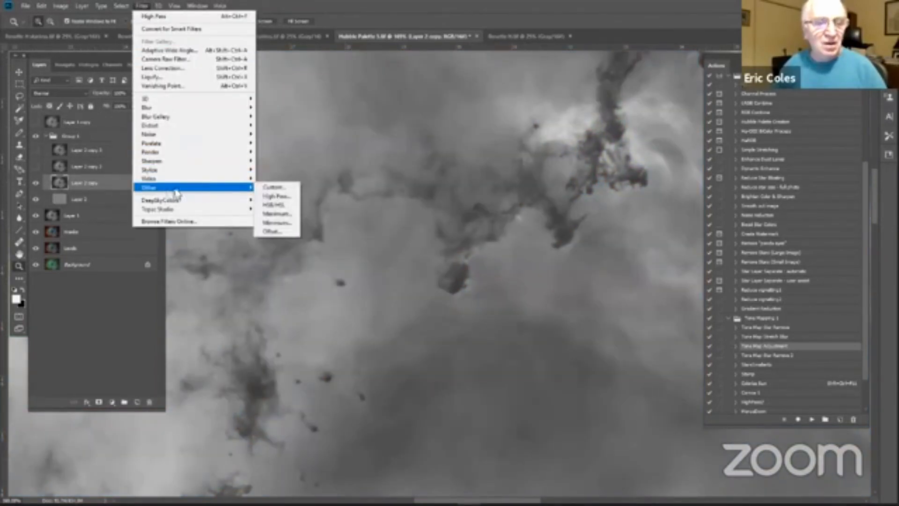
click(276, 197)
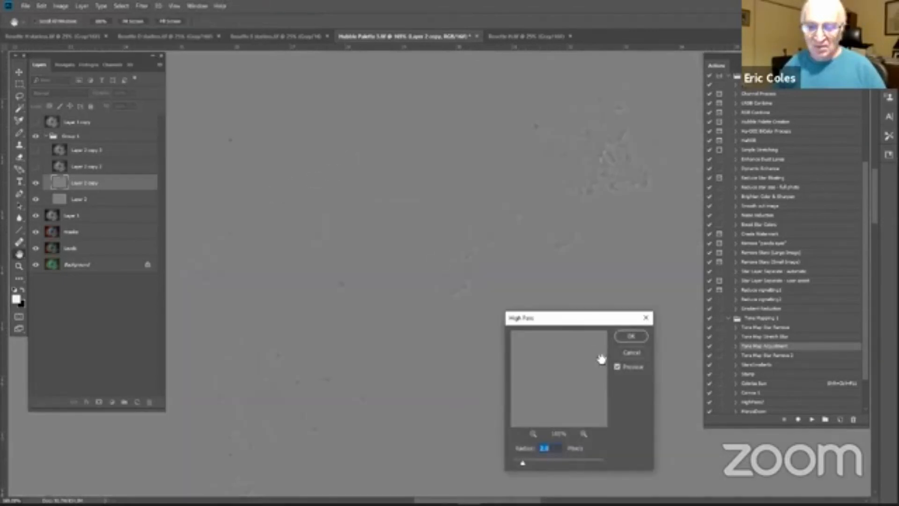
drag(573, 316, 468, 111)
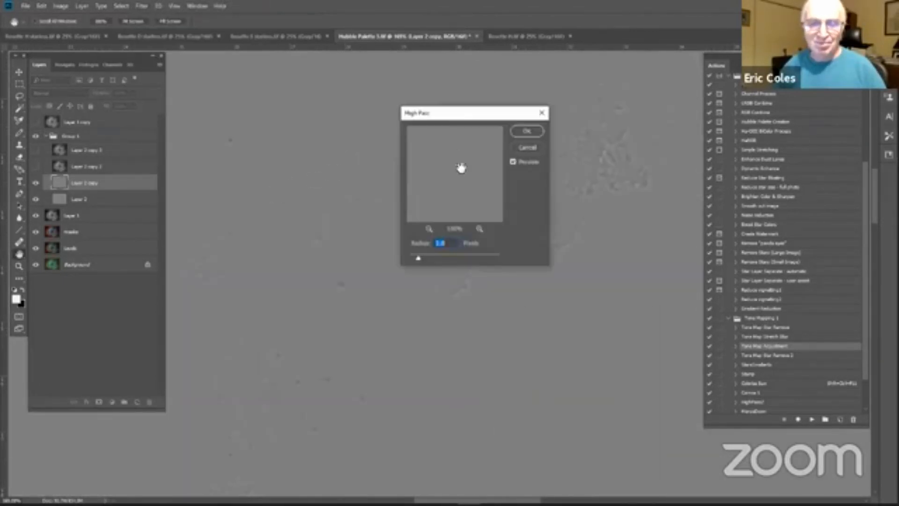
text(4)
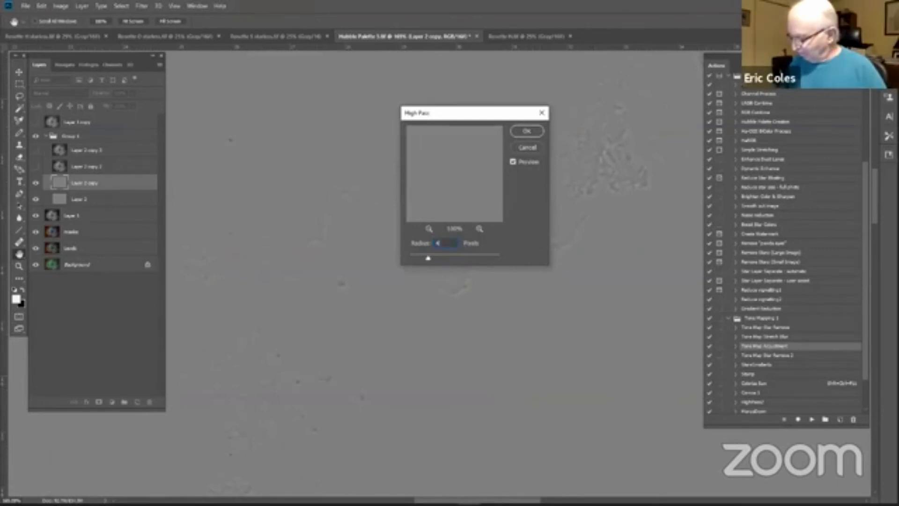
key(Return)
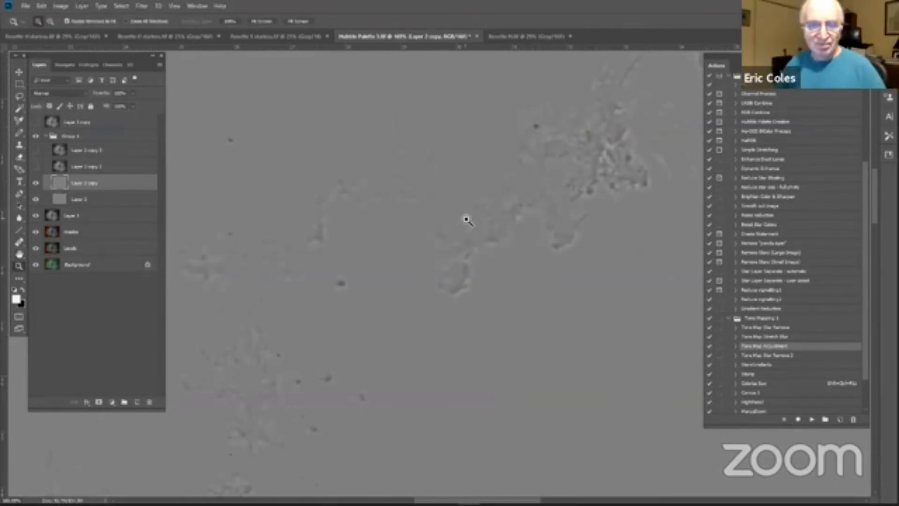
Step: Set Layer 2 copy to Overlay blending and compare the image with Group 1 hidden and shown
click(86, 93)
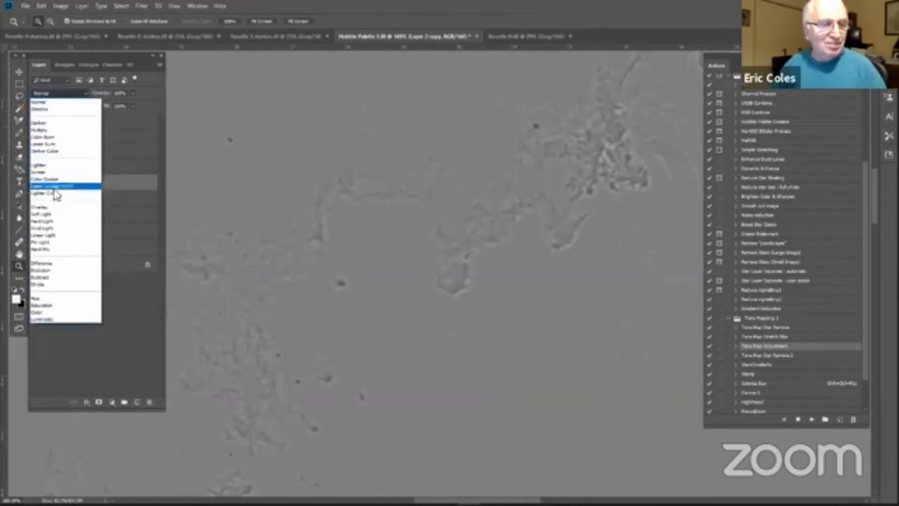
click(49, 207)
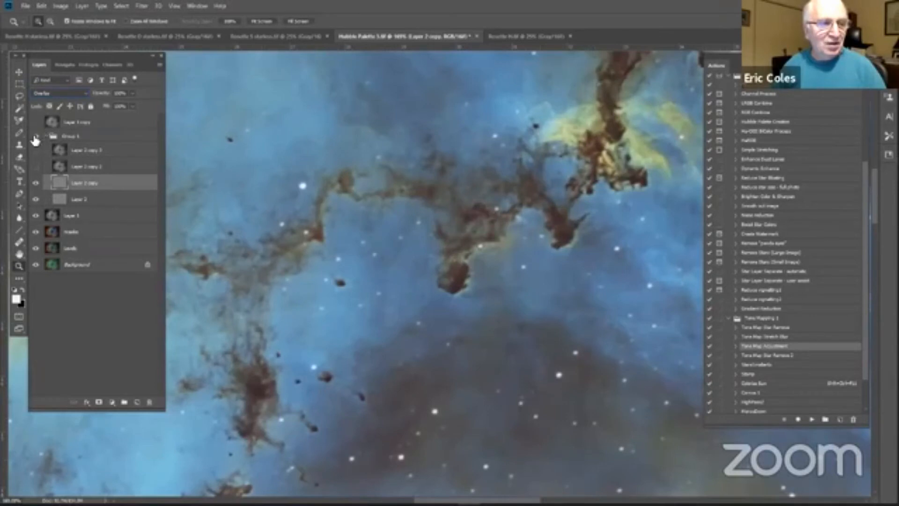
click(35, 137)
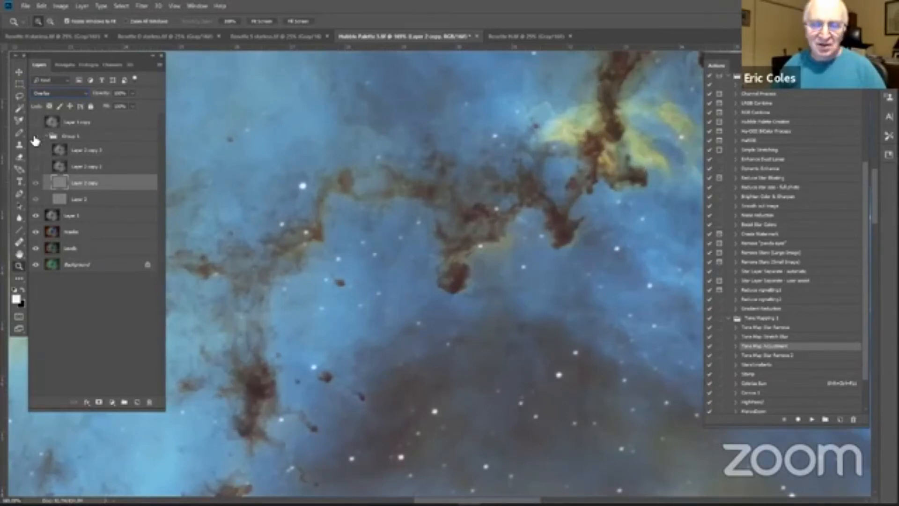
click(36, 137)
click(35, 136)
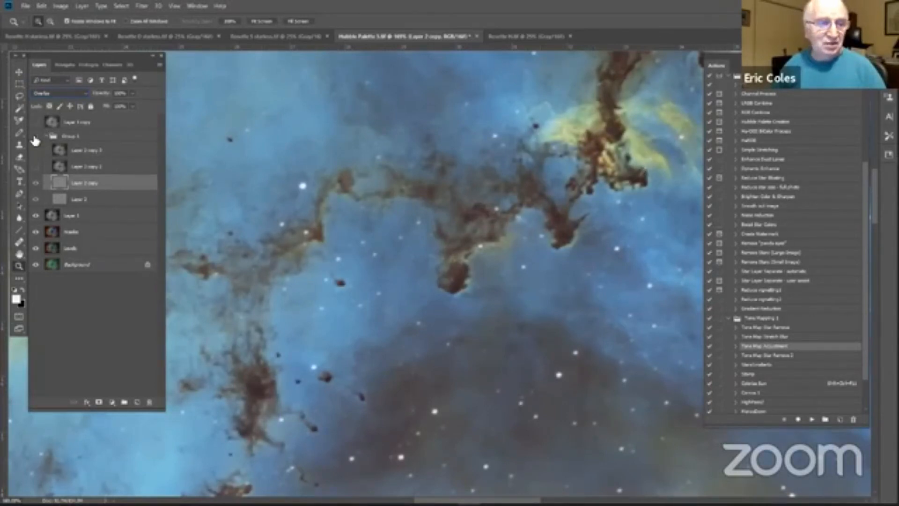
click(36, 137)
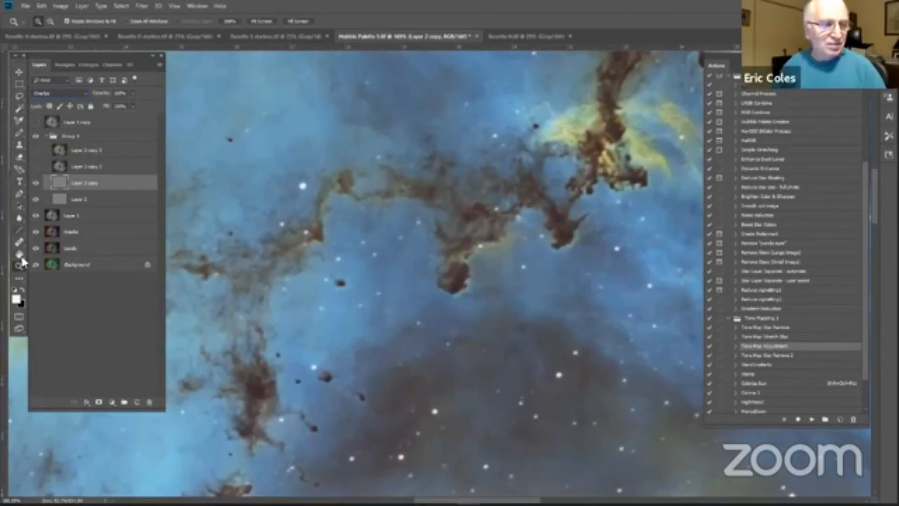
Step: Show Layer 2 copy 2 and apply a High Pass filter with a 12-pixel radius to it
click(255, 22)
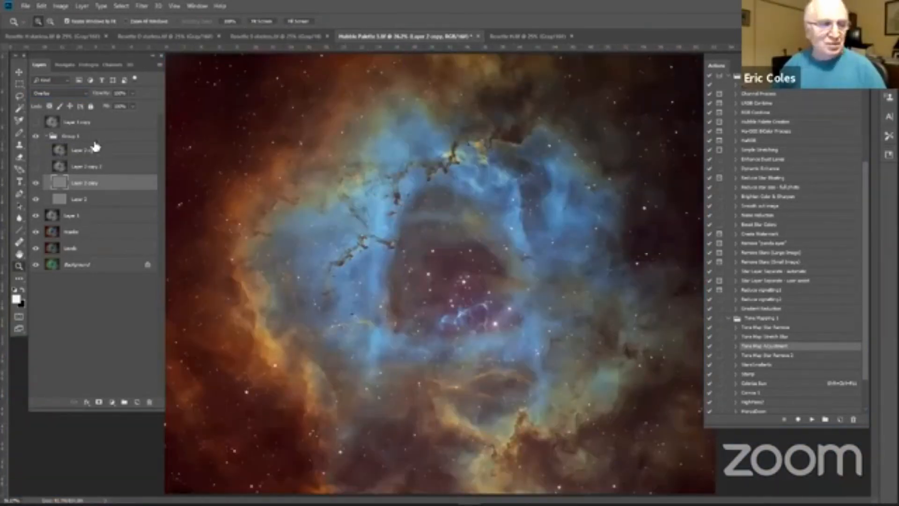
click(35, 167)
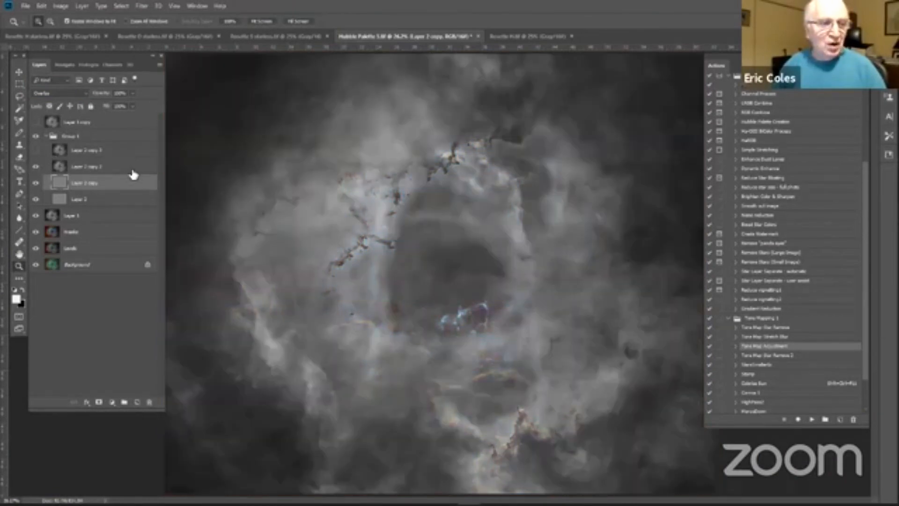
click(133, 166)
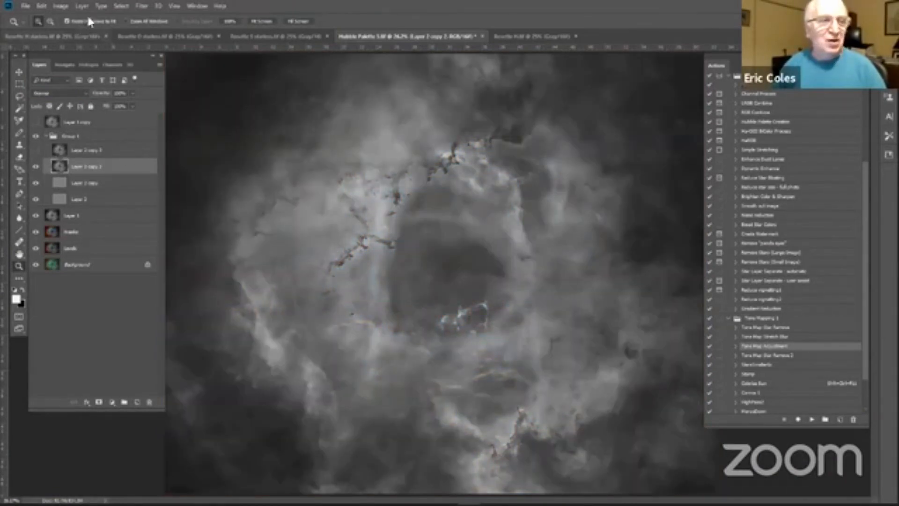
click(141, 4)
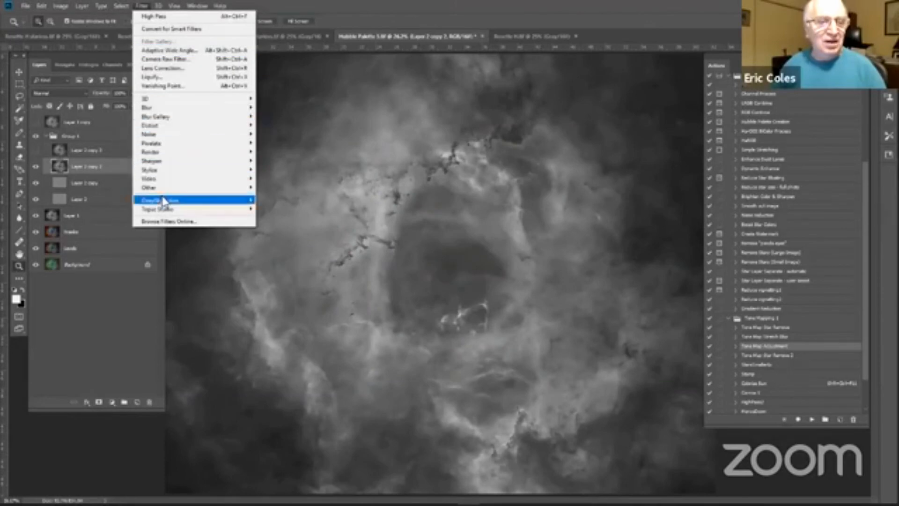
click(266, 197)
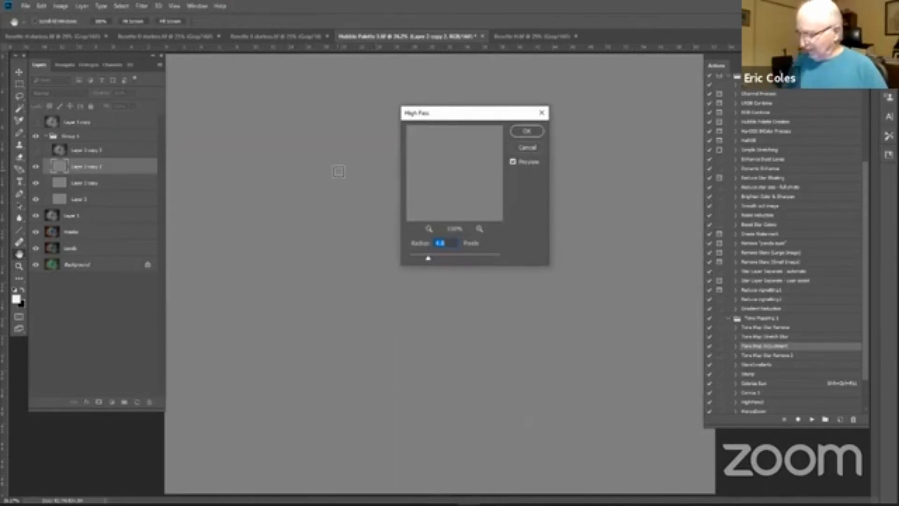
text(212)
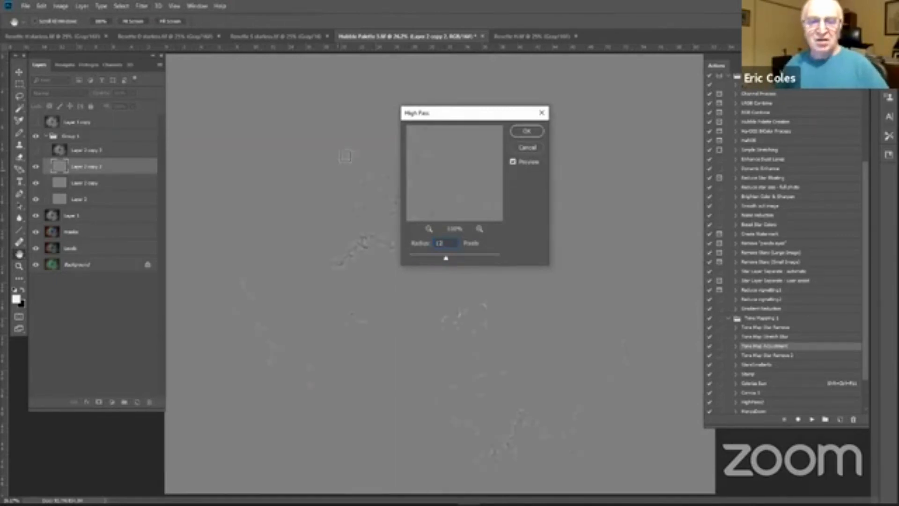
click(525, 132)
Step: Set Layer 2 copy 2 to Overlay blending, then collapse Group 1 and hide it to compare the image
key(z)
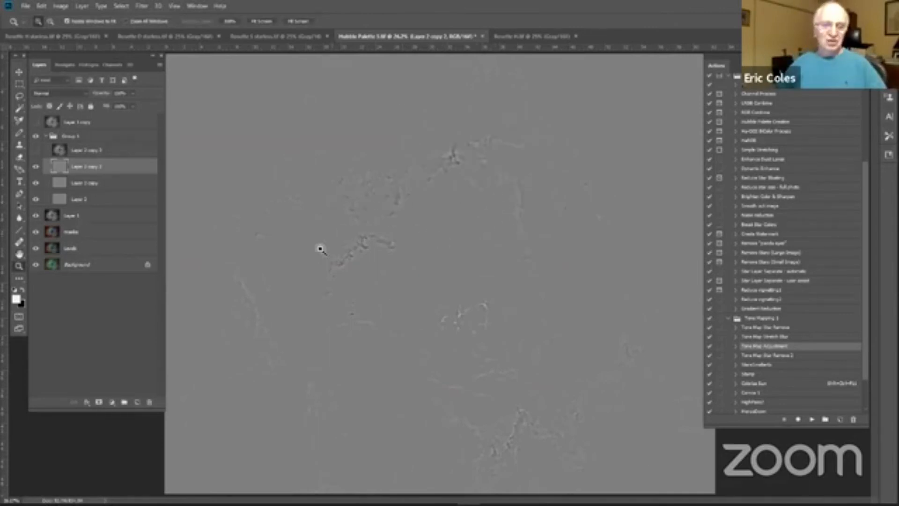
click(83, 93)
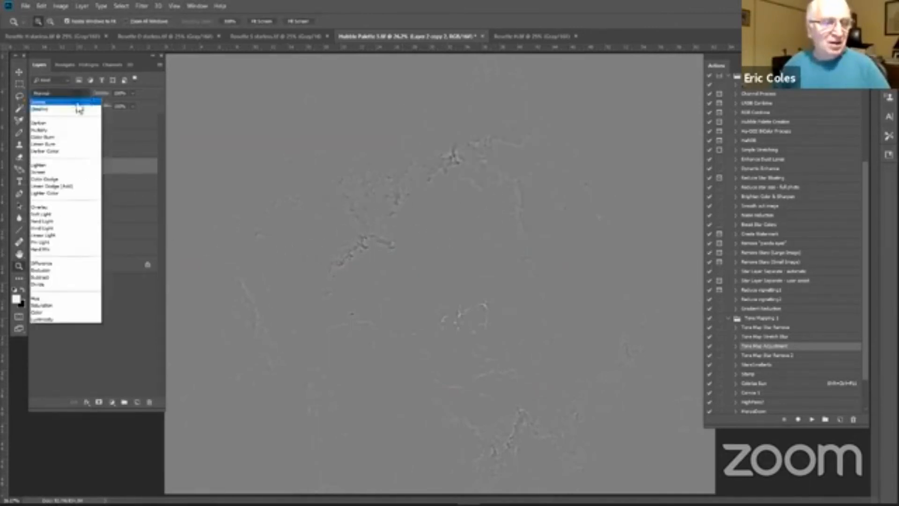
click(39, 207)
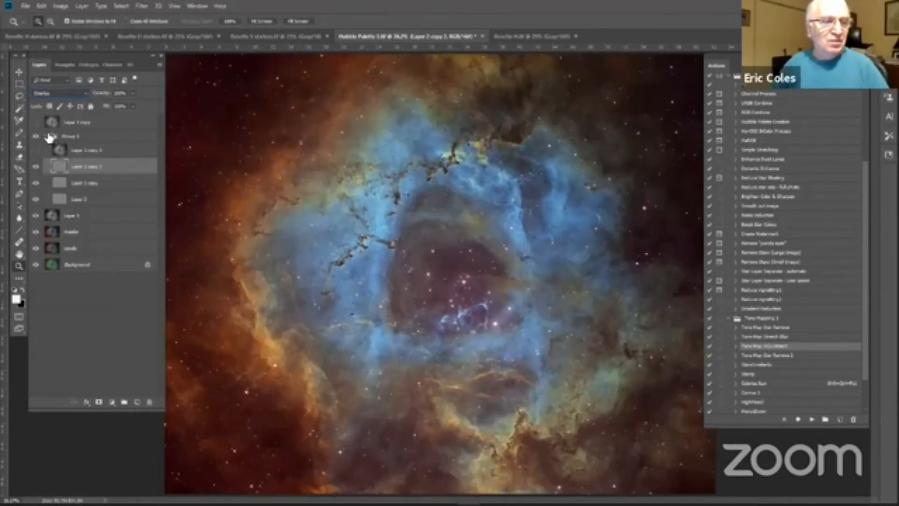
click(49, 137)
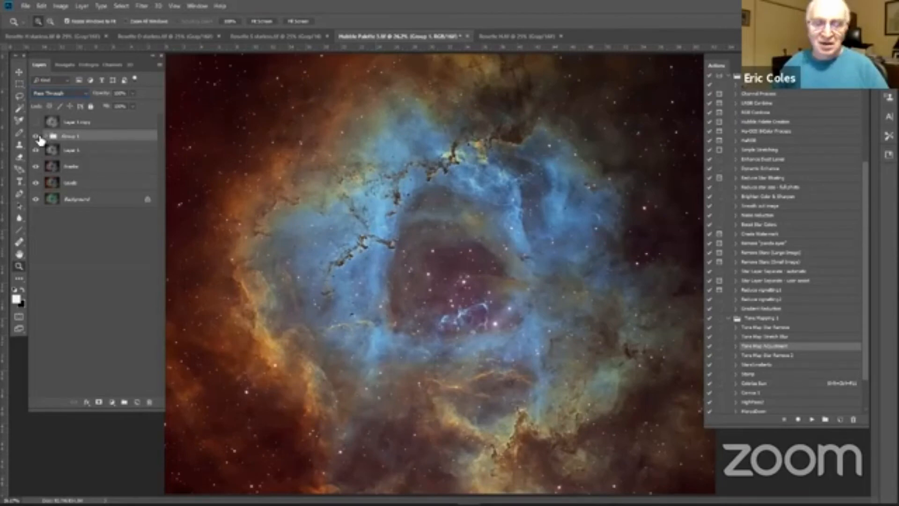
click(37, 136)
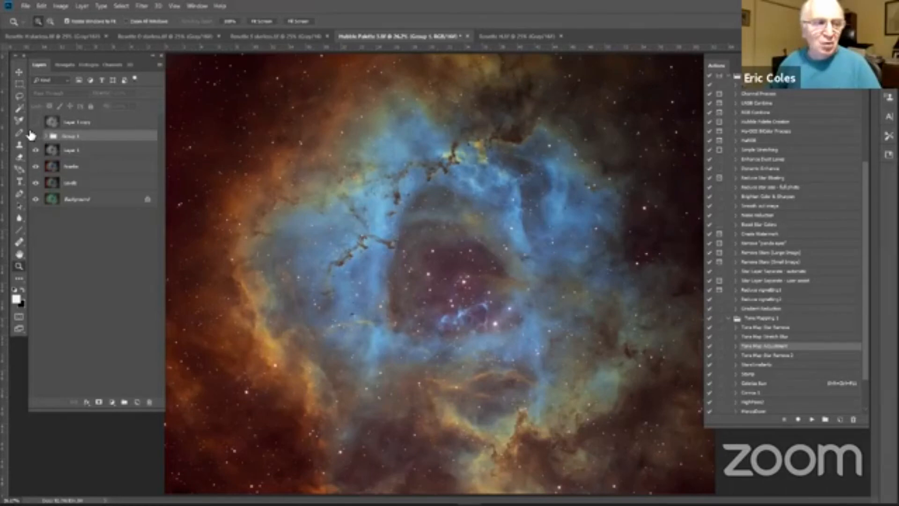
Step: Rename Group 1 as HighPass and make the group visible again
double_click(77, 136)
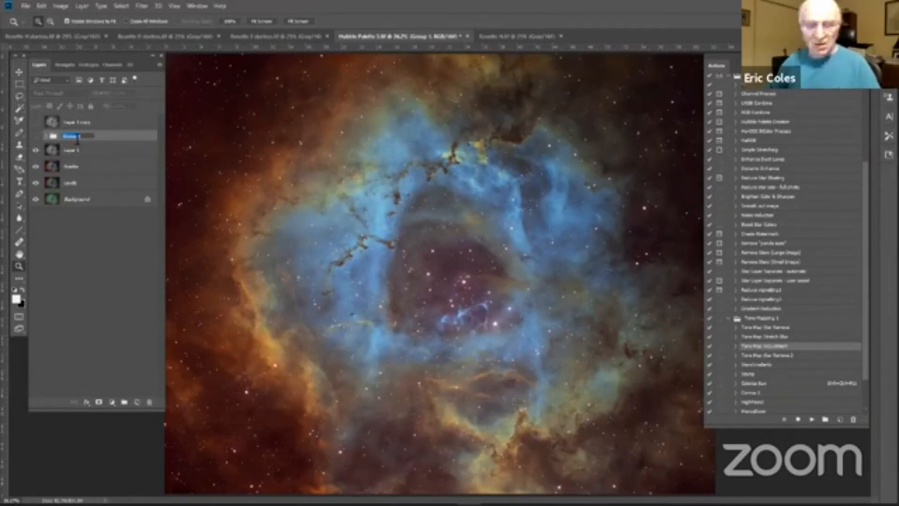
text(Starsle)
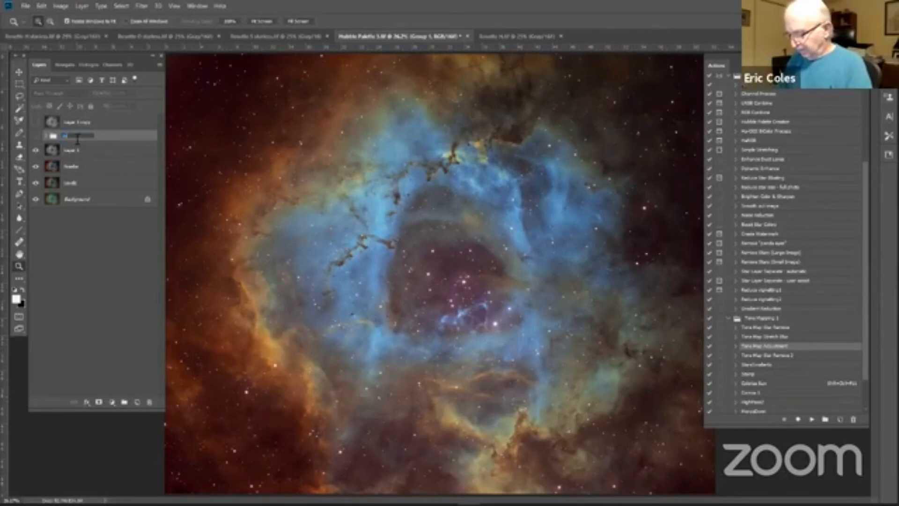
text(ss)
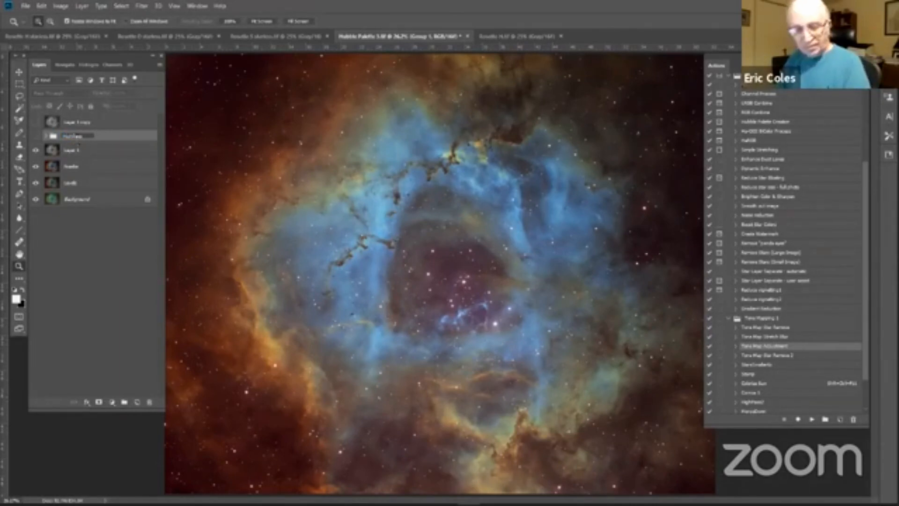
click(36, 135)
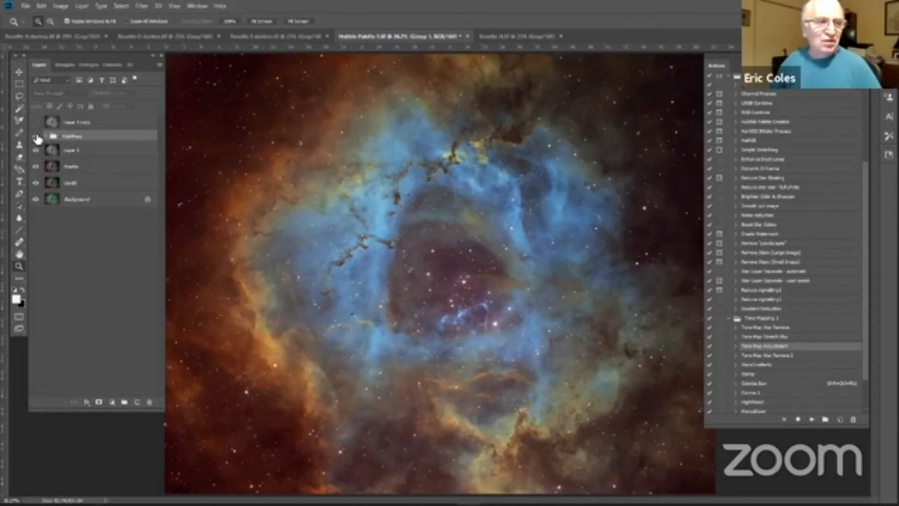
Step: Deselect all layers and save the Hubble Palette document
click(91, 242)
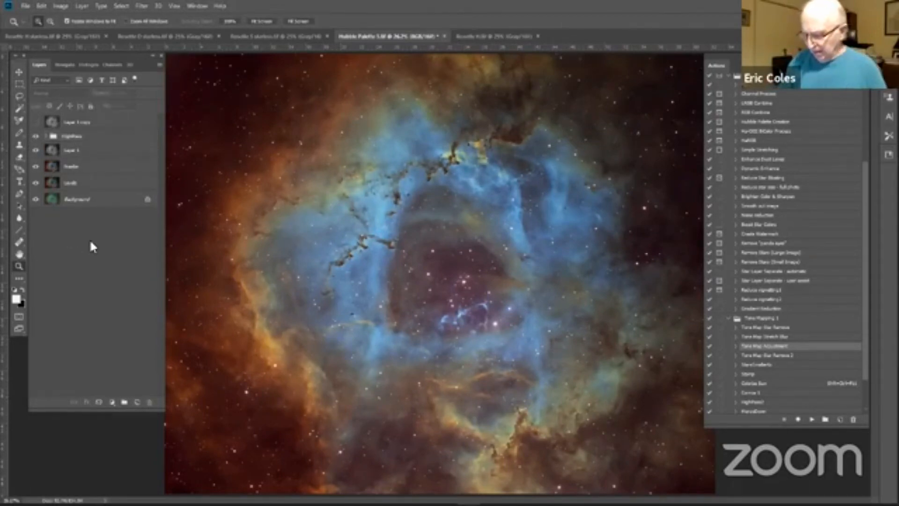
key(ctrl+s)
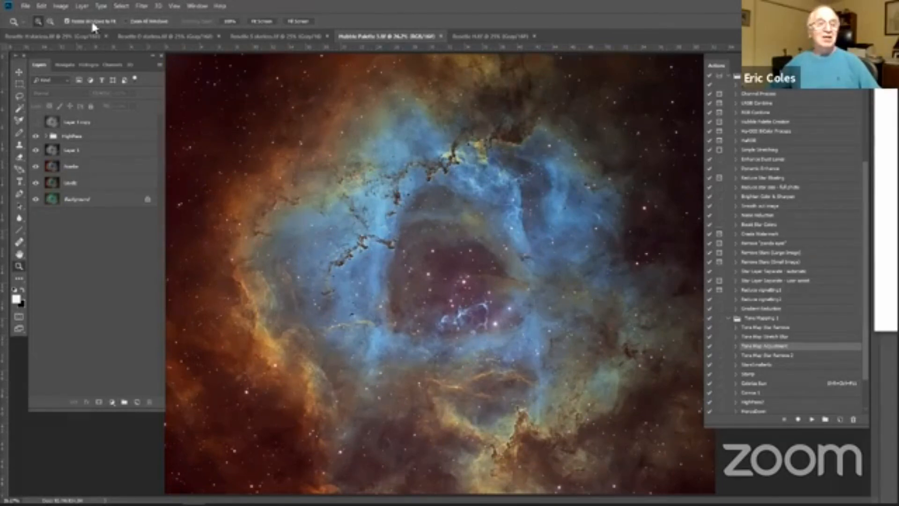
Step: Switch to the browser to examine the 2018 February 22 Astronomy Picture of the Day for comparison, and return to Photoshop
drag(93, 23, 92, 22)
mouse_move(674, 256)
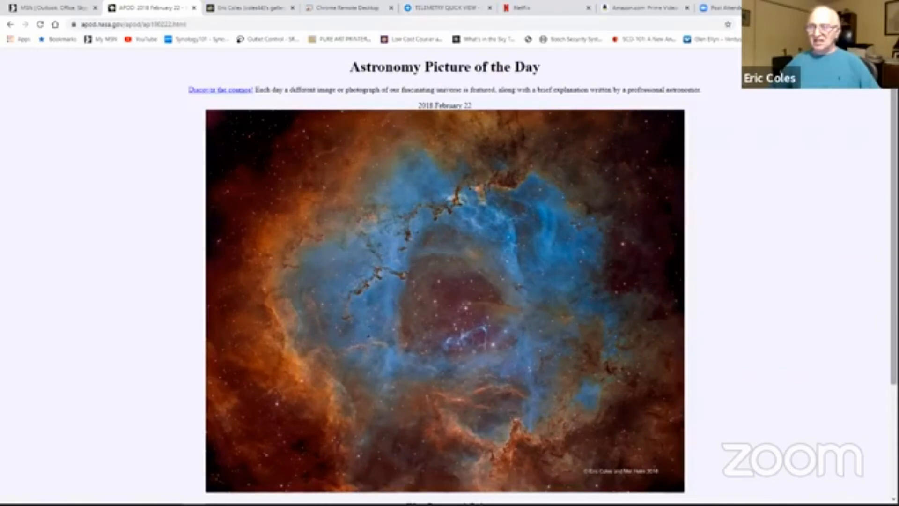
scroll(834, 279, down, 1)
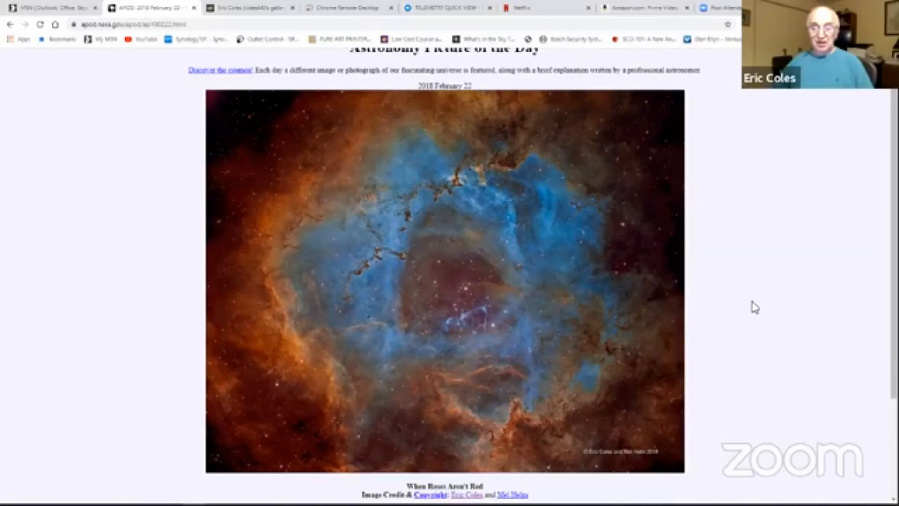
mouse_move(642, 283)
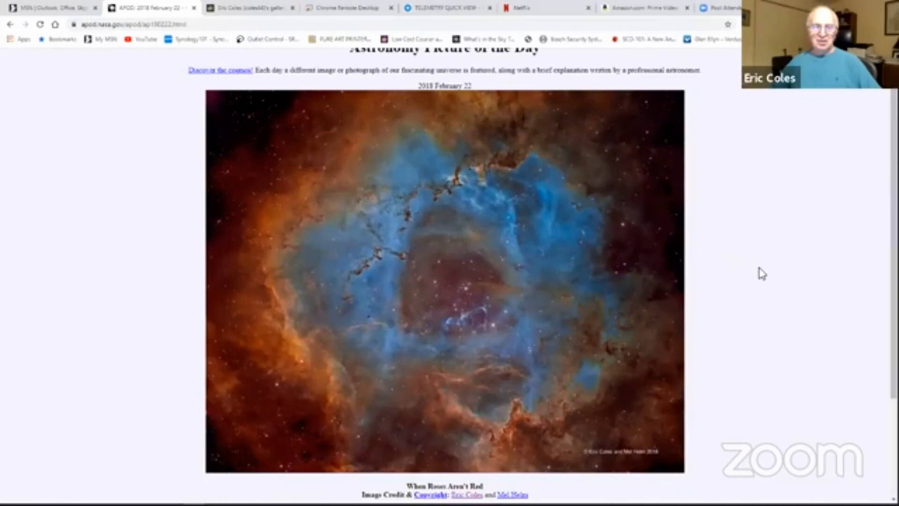
mouse_move(646, 249)
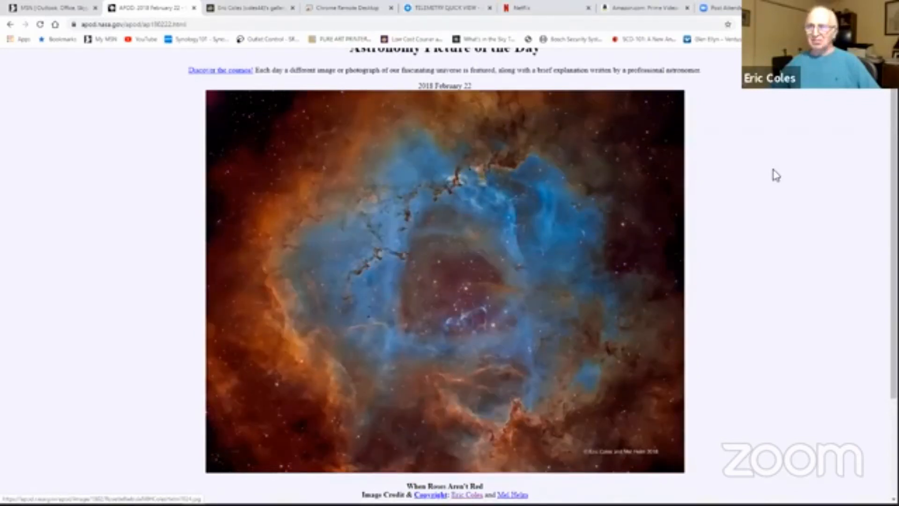
key(alt+Tab)
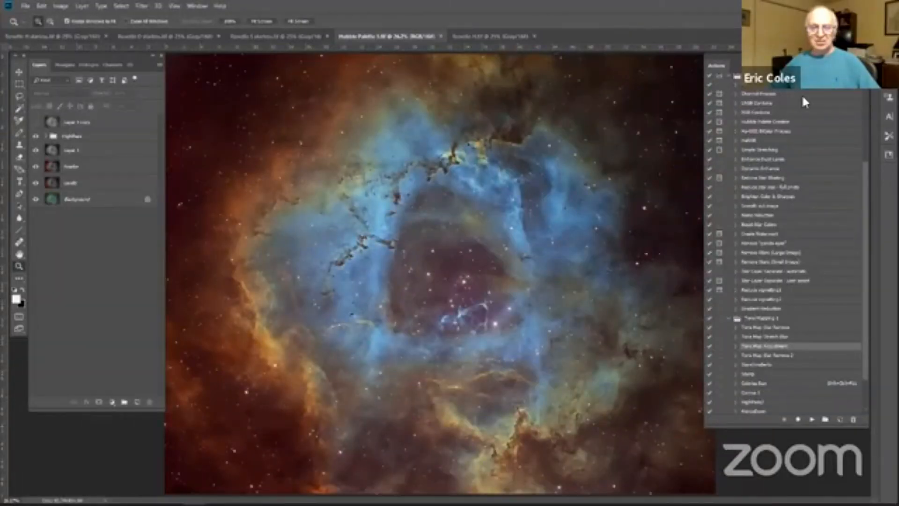